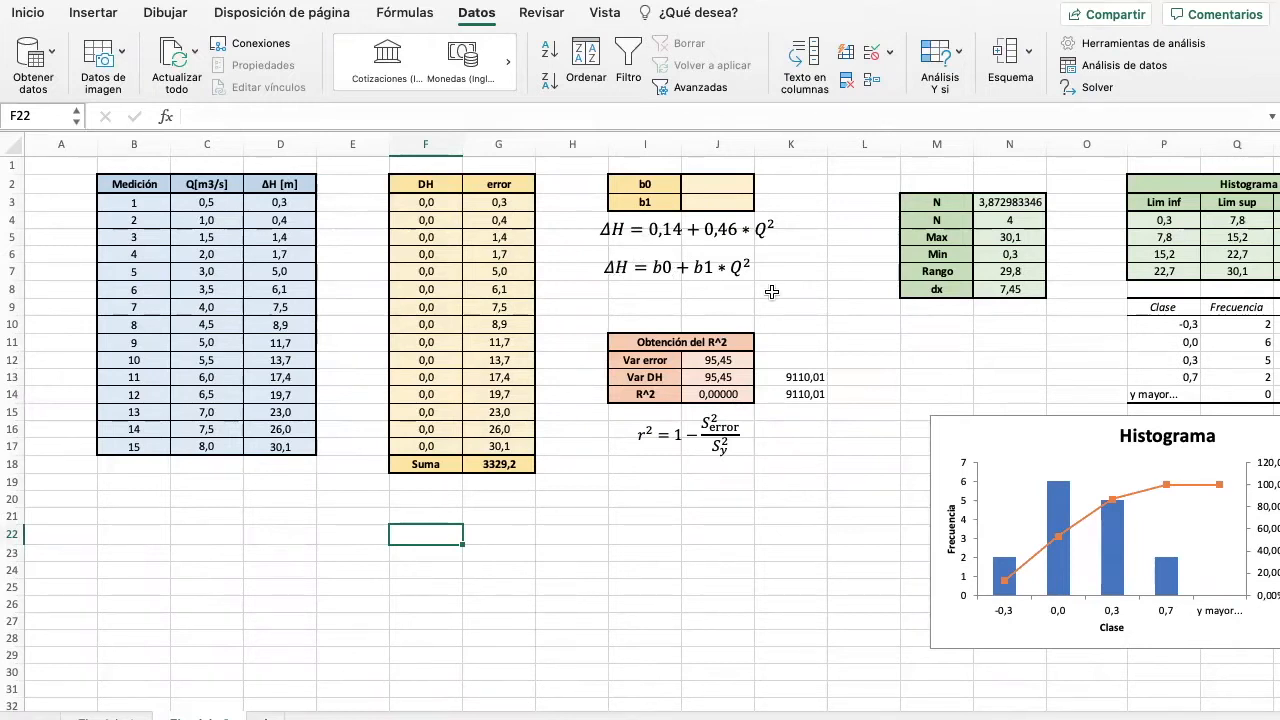
# Review the ΔH = b0 + b1*Q² model equation and the DH estimate formula in cell F3
pyautogui.click(648, 229)
pyautogui.click(645, 268)
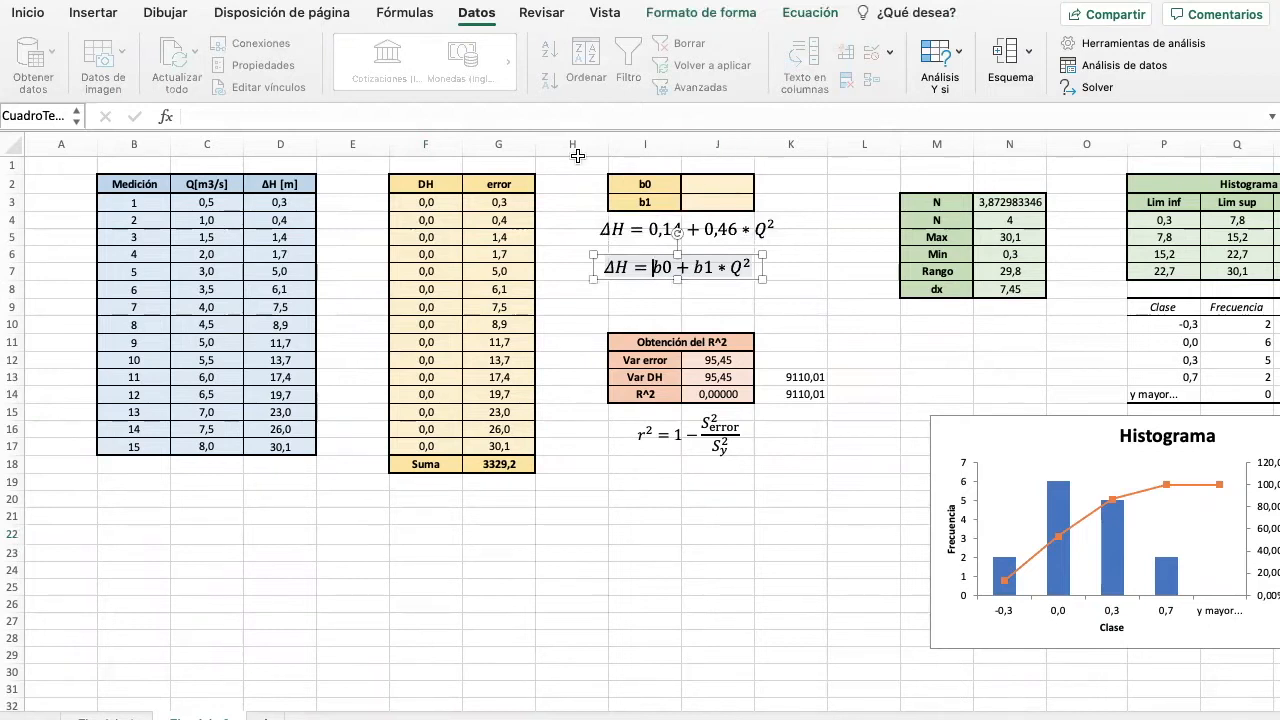
pyautogui.click(444, 195)
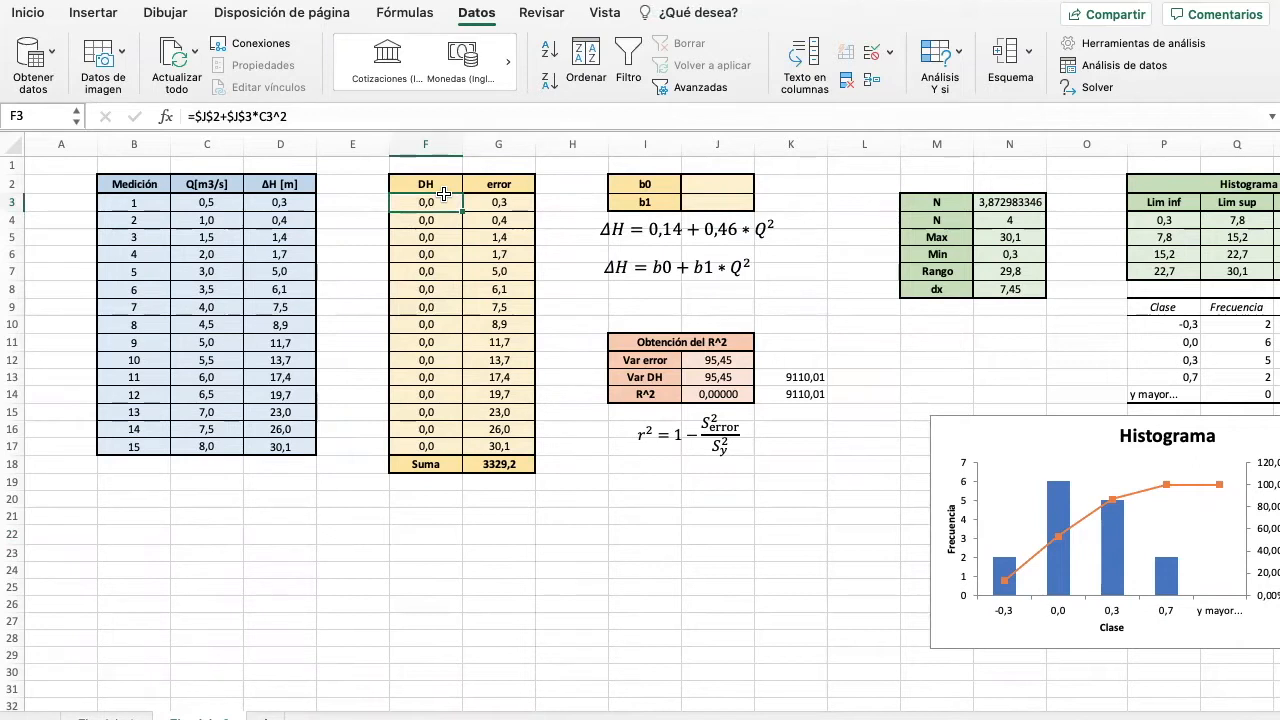
pyautogui.doubleClick(444, 195)
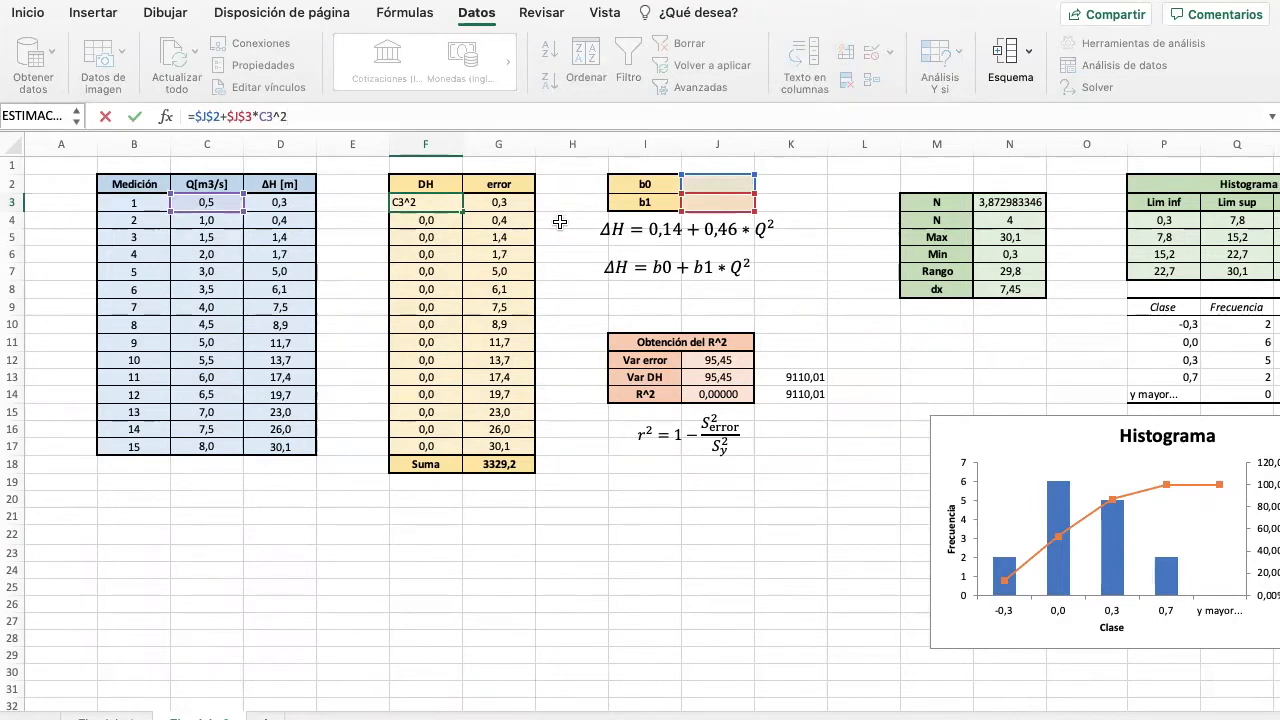
pyautogui.press('Return')
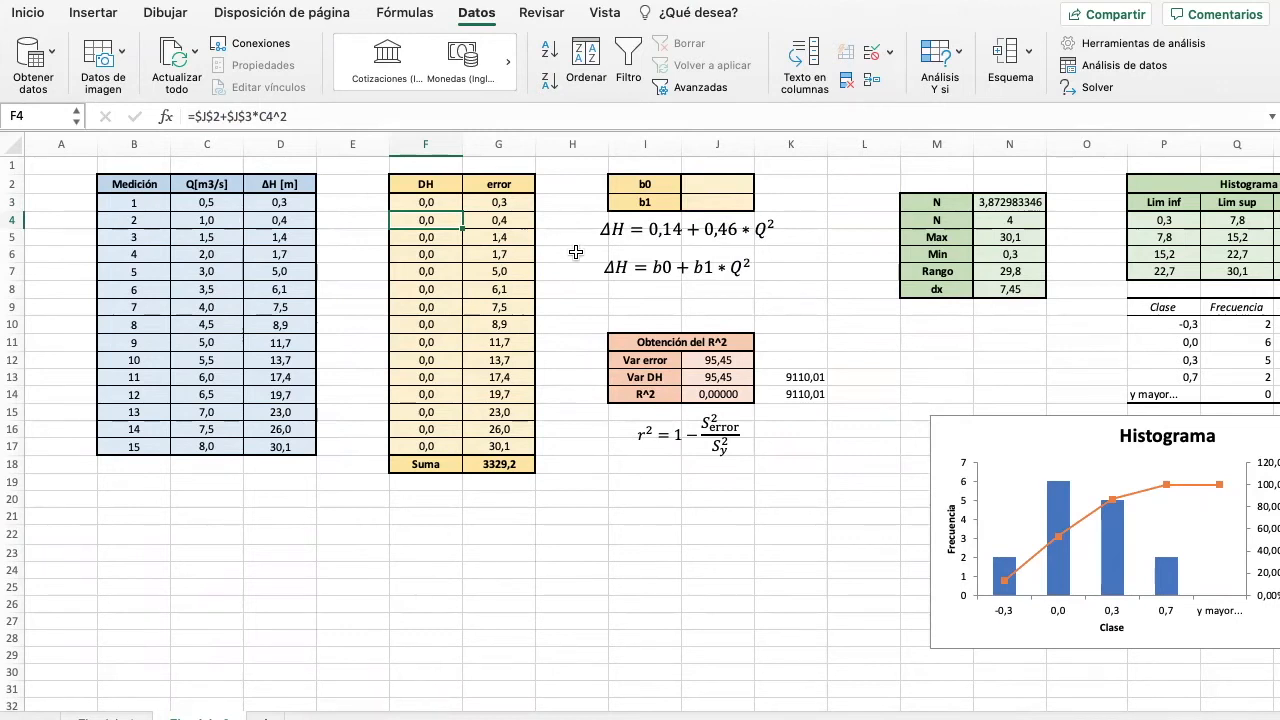
# Review the error formula in G3 and the sum-of-squares formula in G18
pyautogui.click(505, 201)
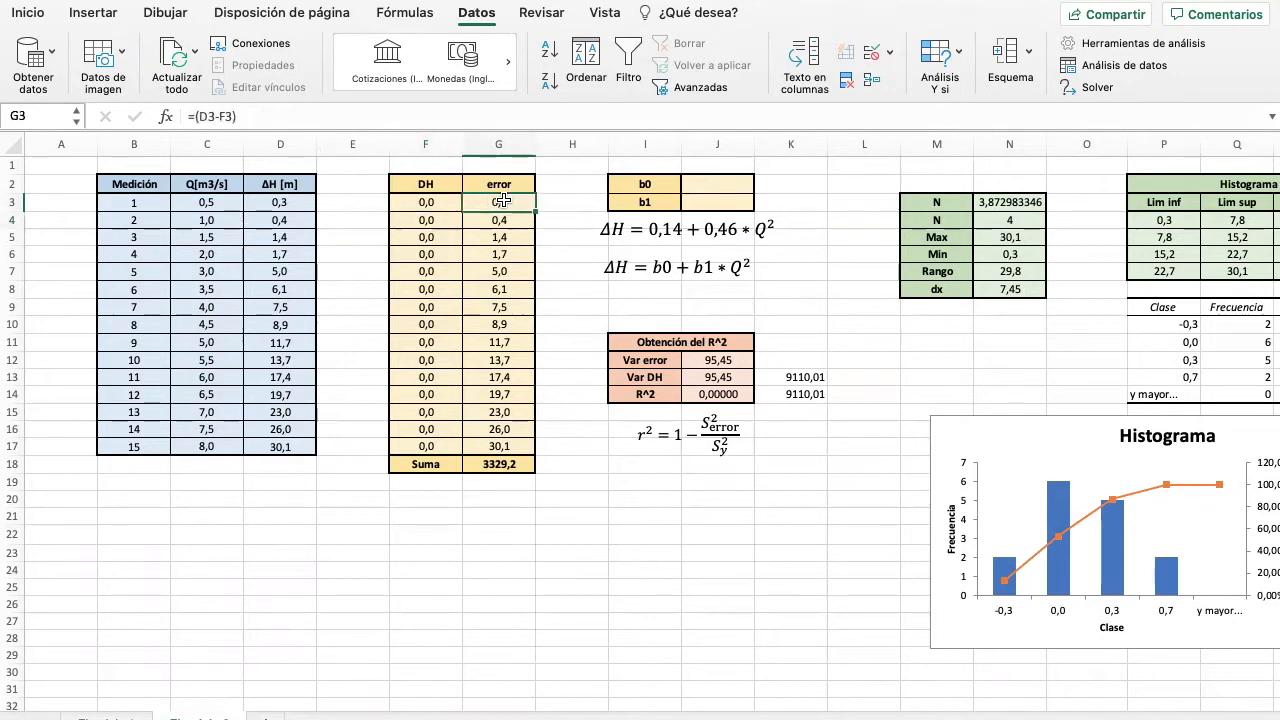
pyautogui.click(478, 113)
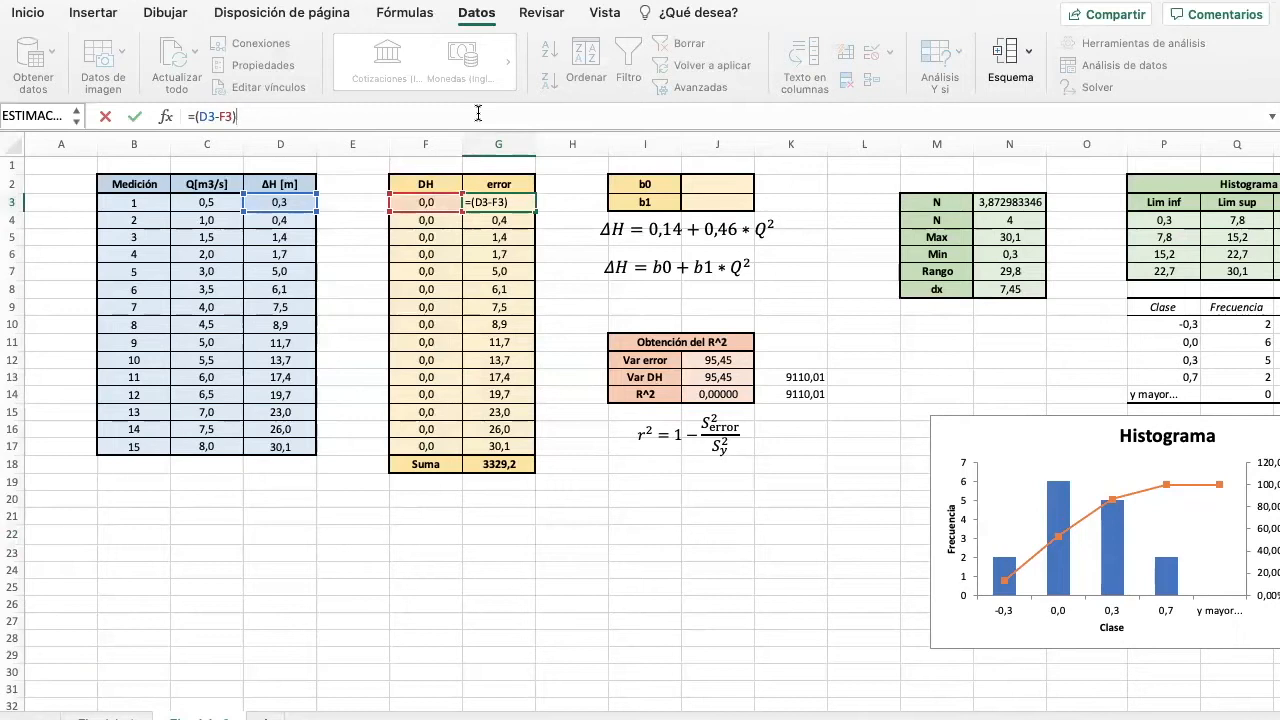
pyautogui.press('Return')
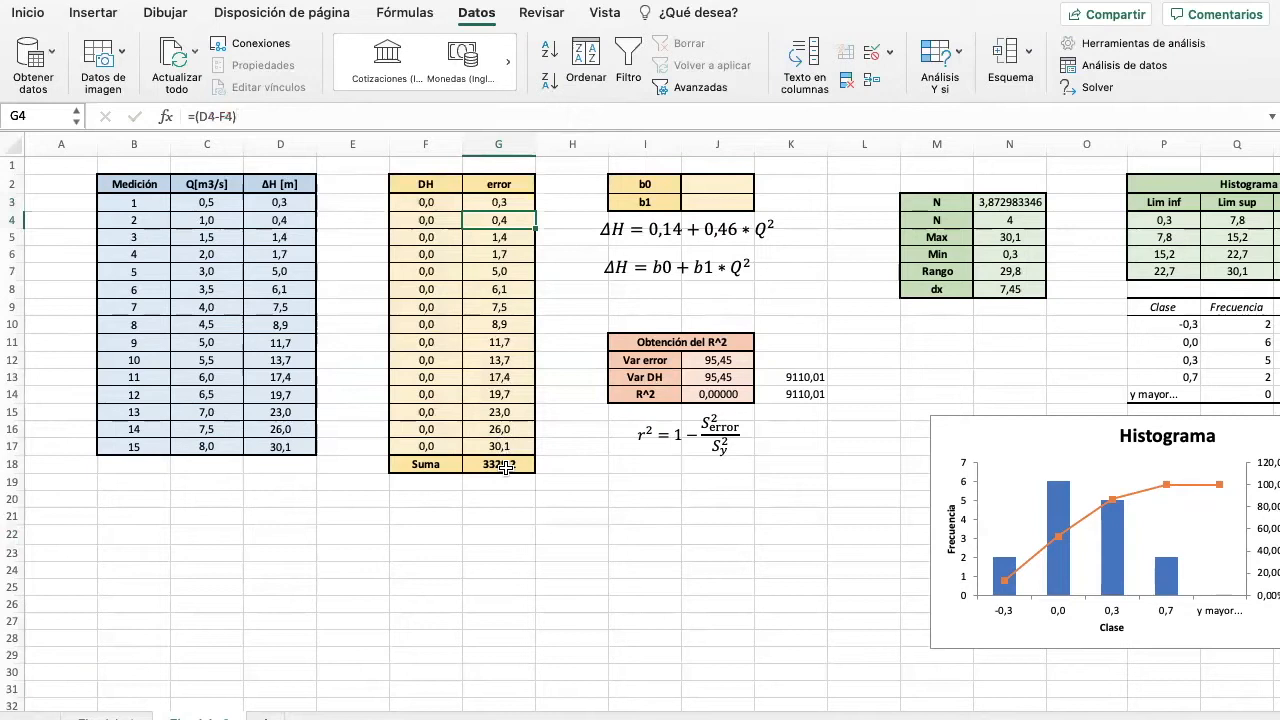
pyautogui.click(505, 466)
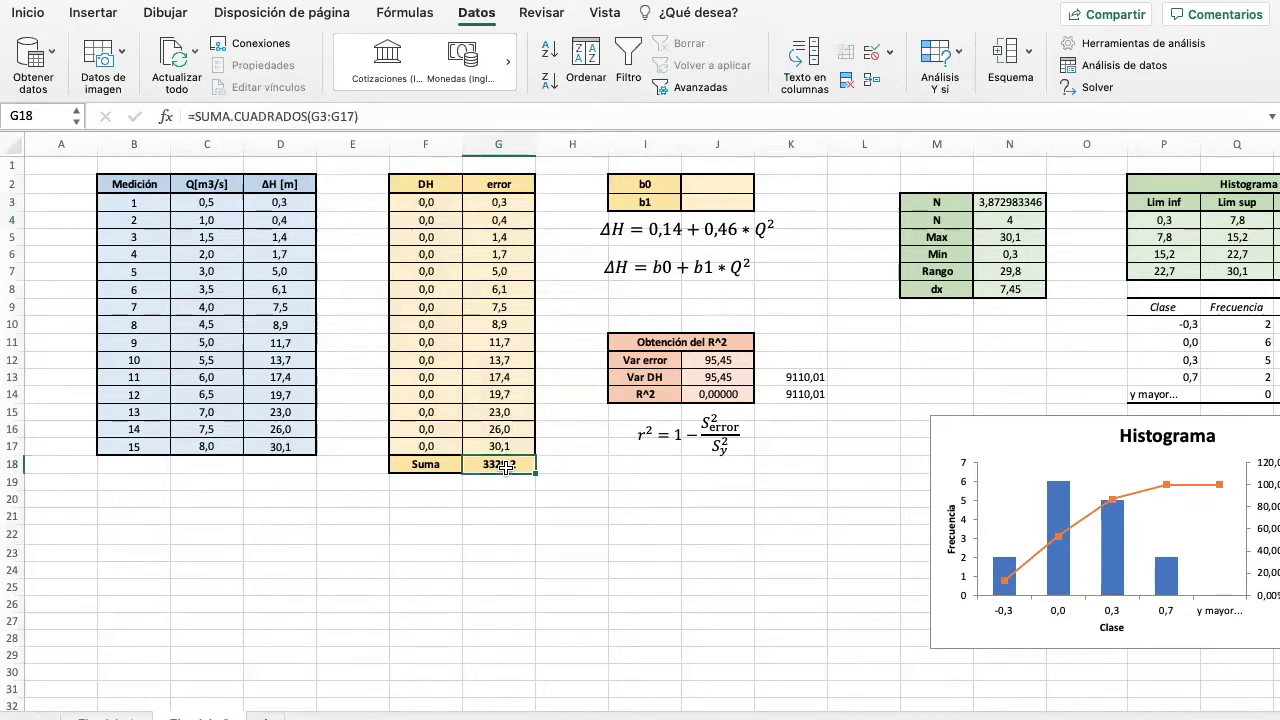
pyautogui.click(484, 117)
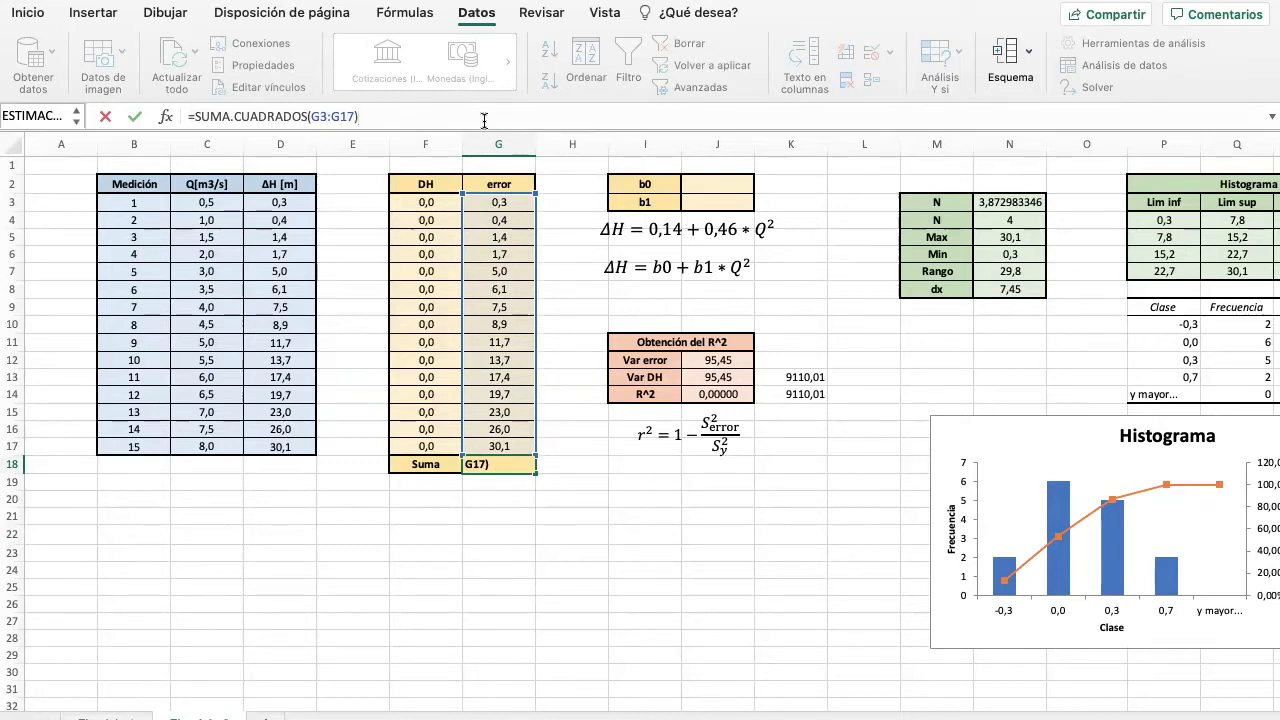
pyautogui.press('Escape')
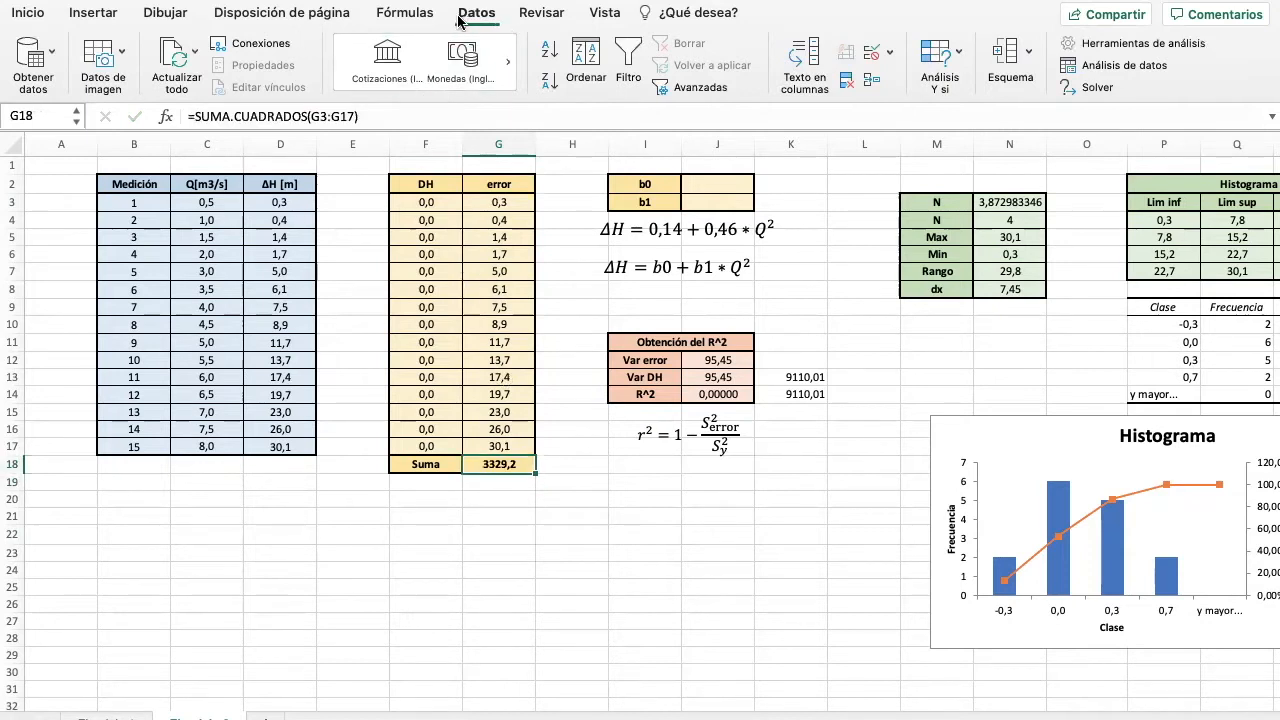
# Open Solver and set the sum of squared errors in G18 as the objective cell
pyautogui.click(1096, 88)
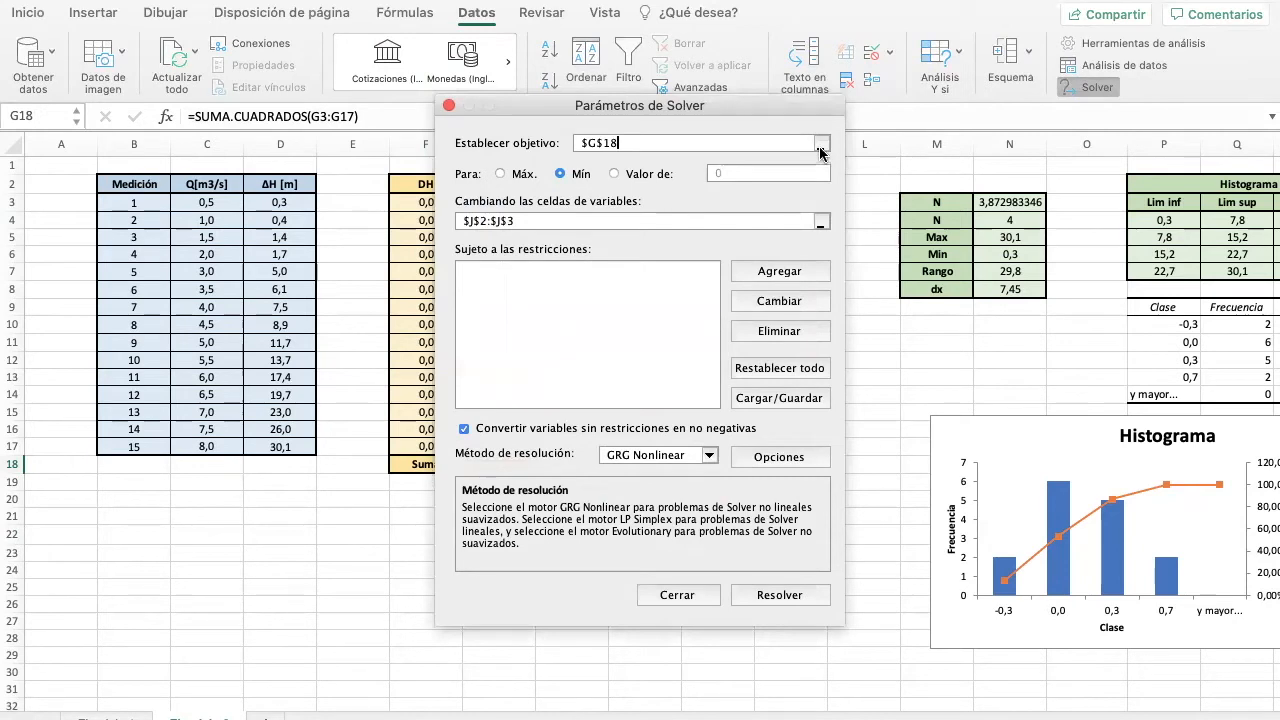
pyautogui.click(820, 145)
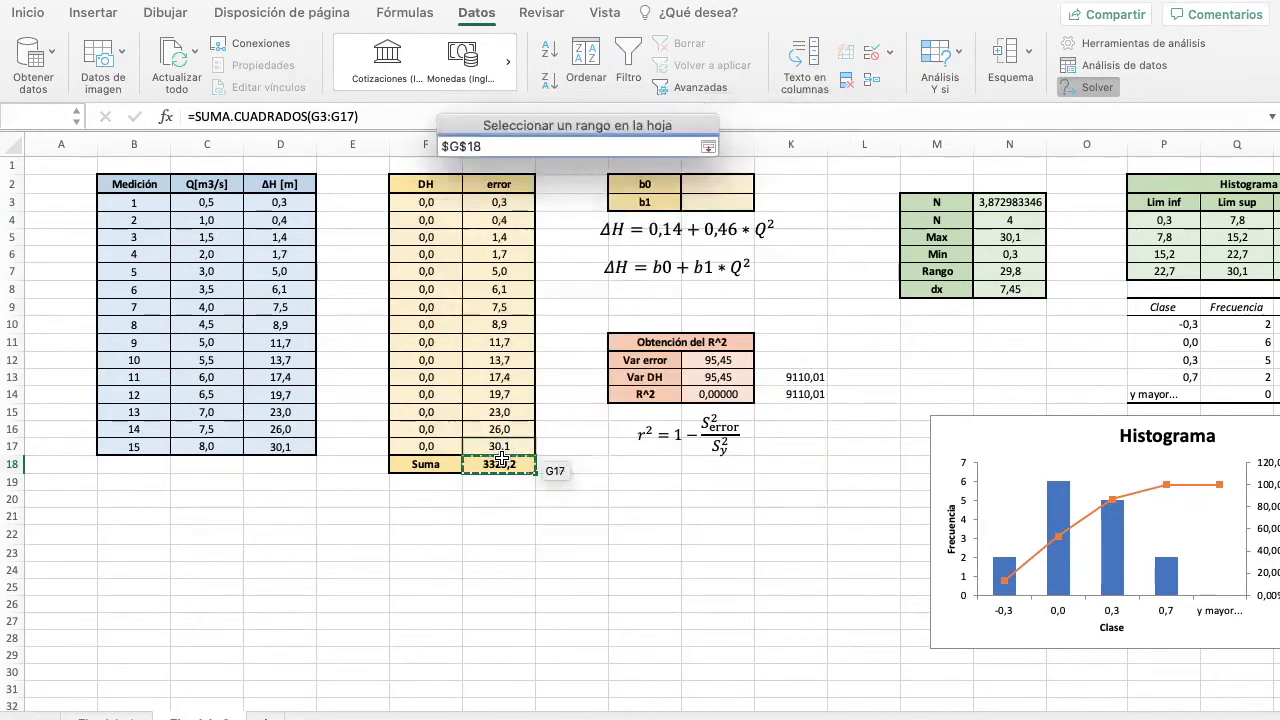
pyautogui.click(500, 462)
pyautogui.click(708, 147)
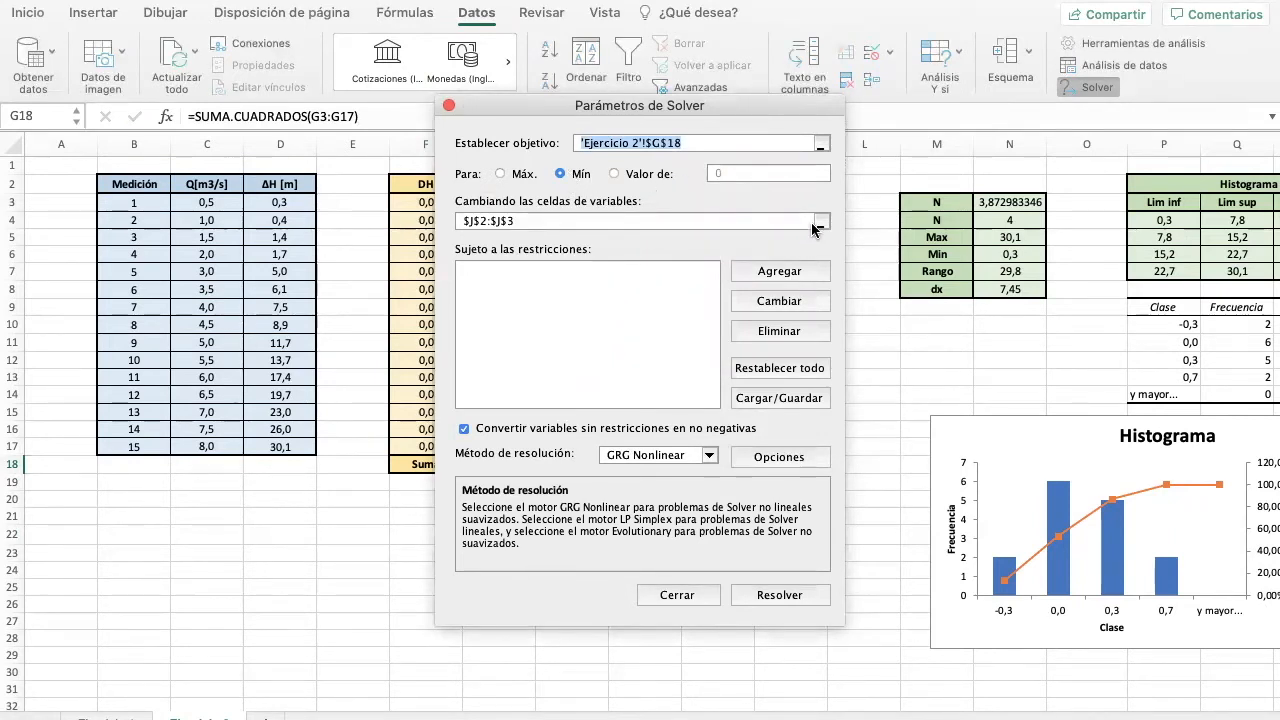
# Set the b0 and b1 cells J2:J3 as Solver's variable cells, and solve the problem keeping the solution
pyautogui.click(811, 222)
pyautogui.click(820, 222)
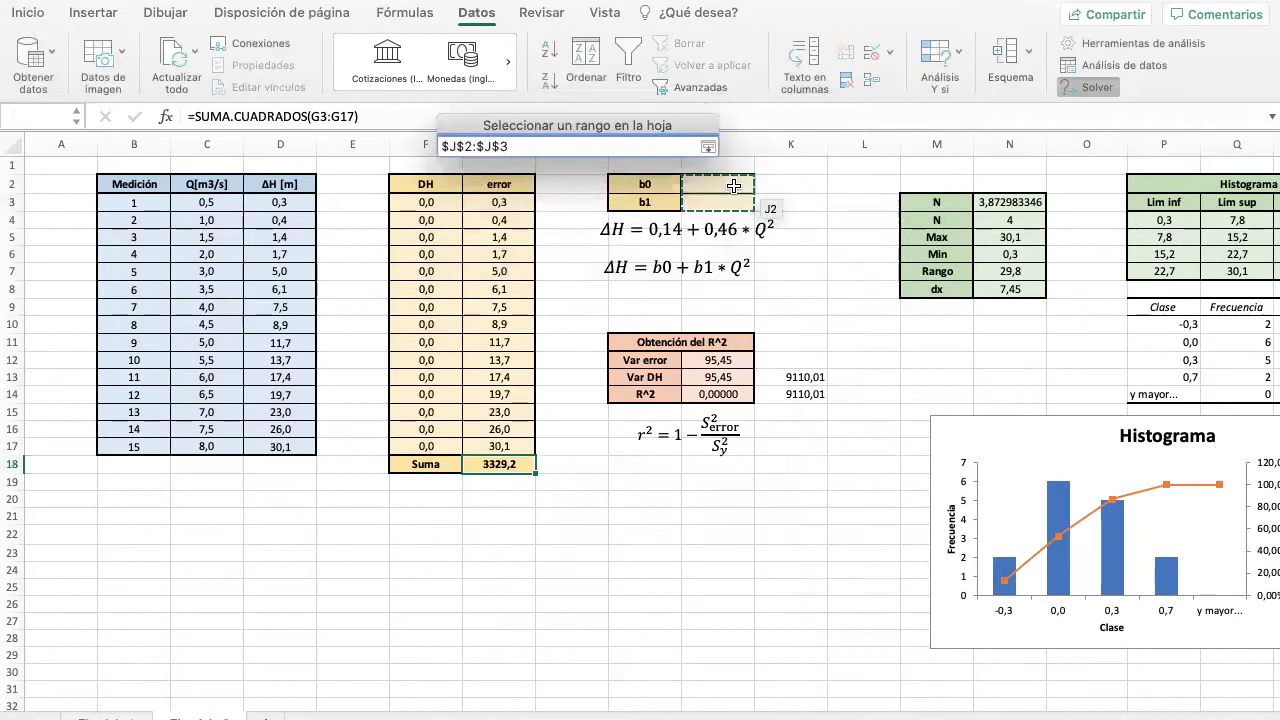
pyautogui.moveTo(718, 186); pyautogui.dragTo(730, 206)
pyautogui.click(708, 147)
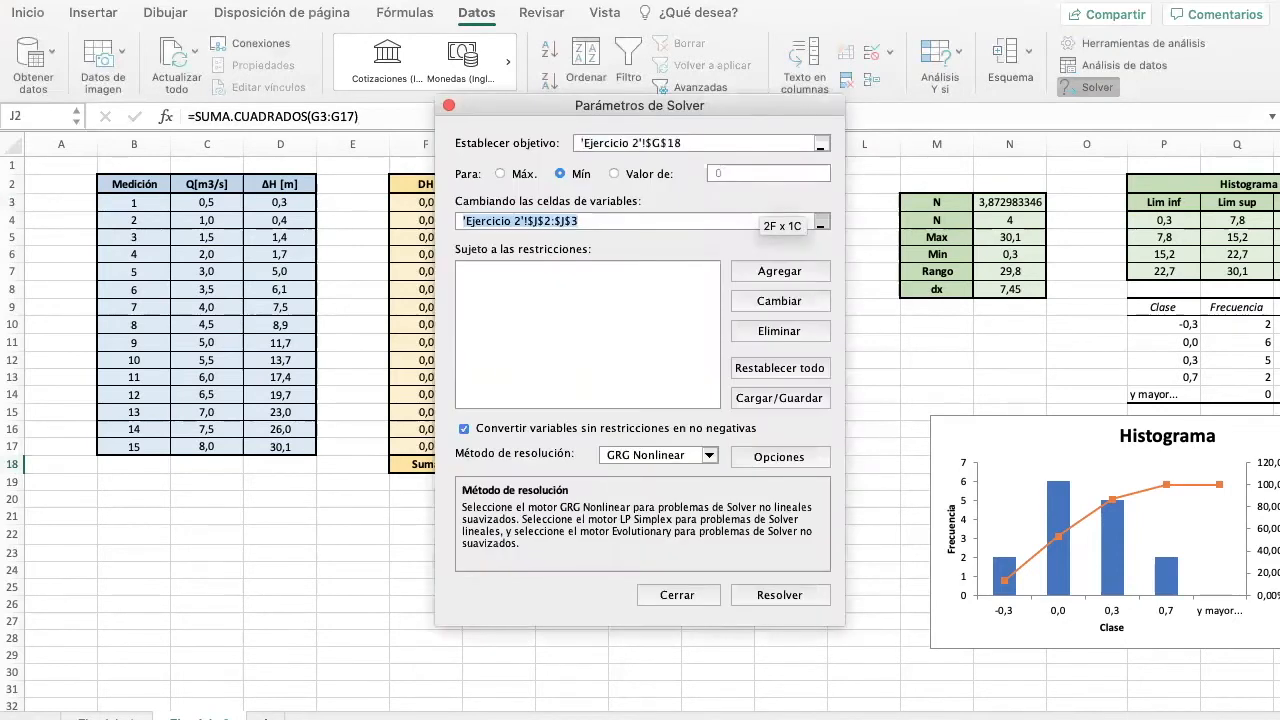
pyautogui.click(760, 597)
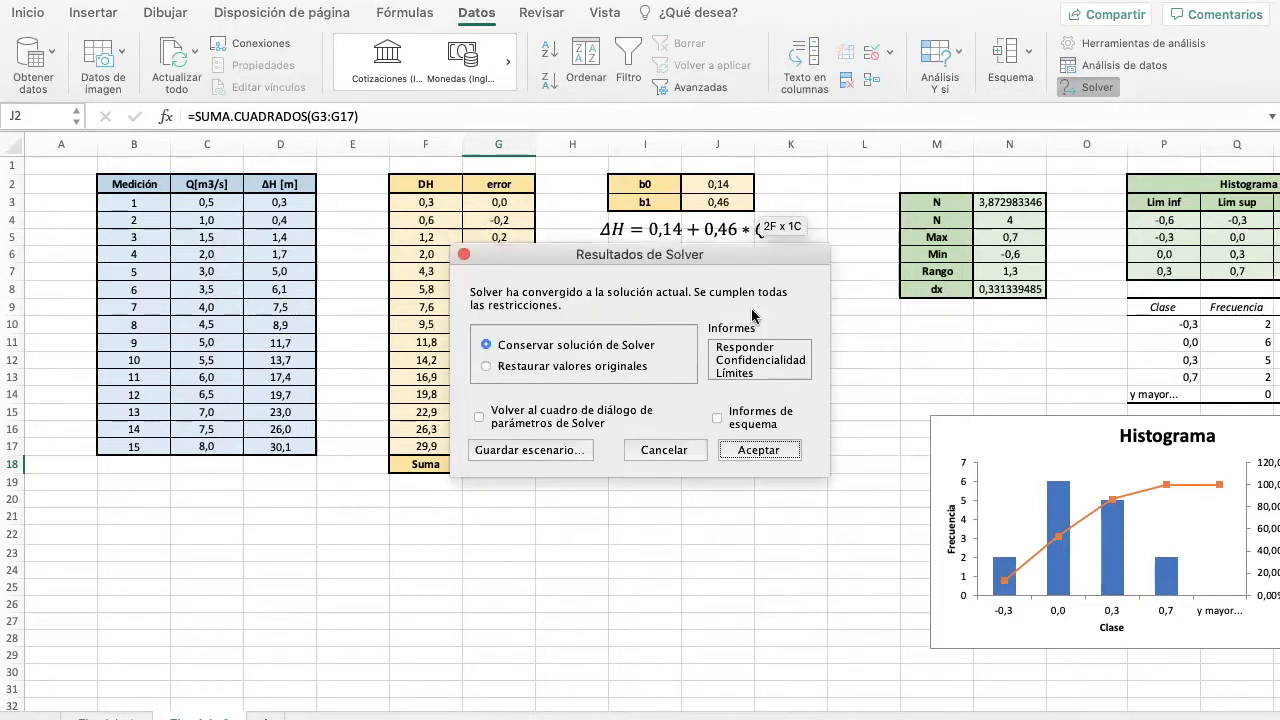
pyautogui.click(722, 450)
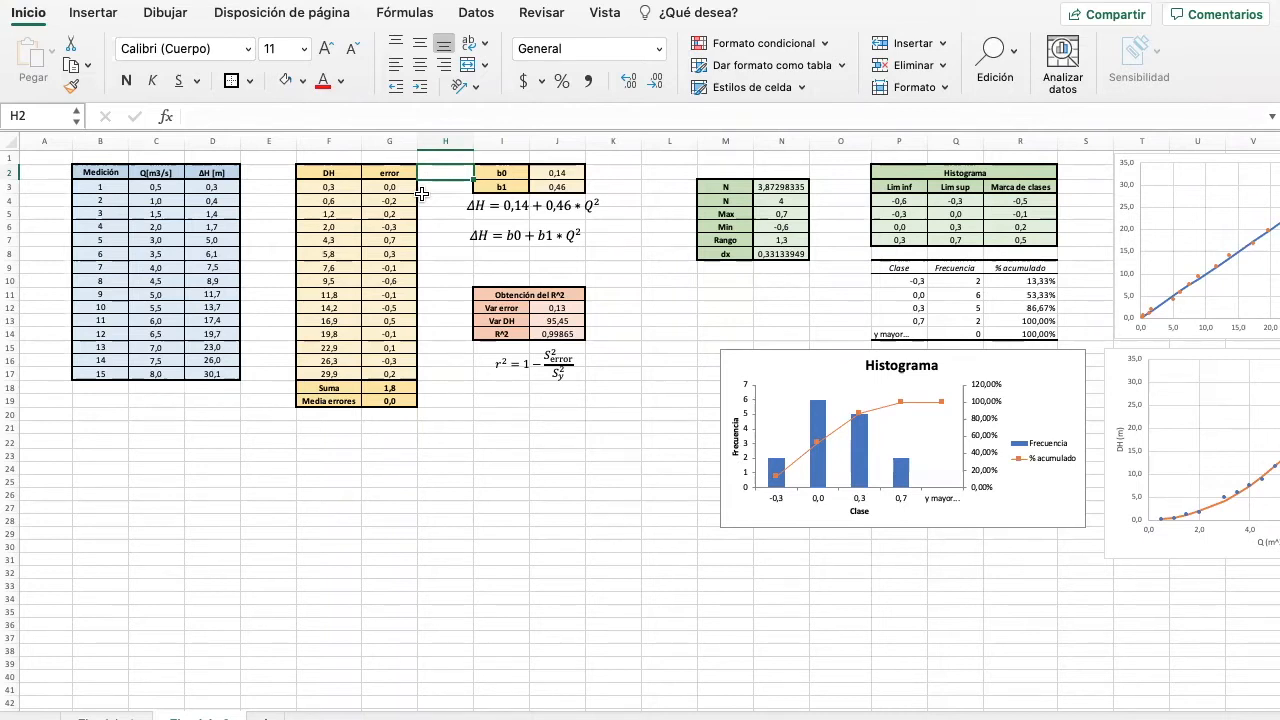
# Inspect the sample variance formulas for the error in J12 and for DH in J13
pyautogui.click(556, 320)
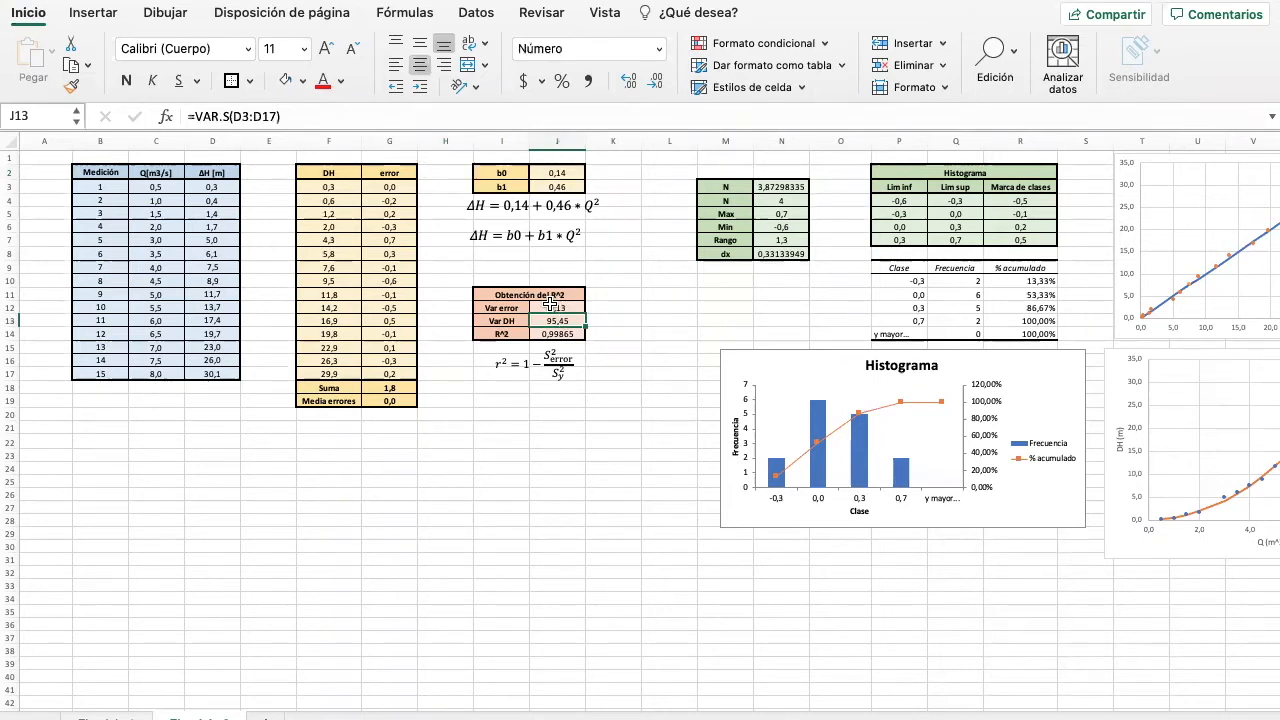
pyautogui.click(551, 306)
pyautogui.scroll(2, 551, 306)
pyautogui.click(494, 110)
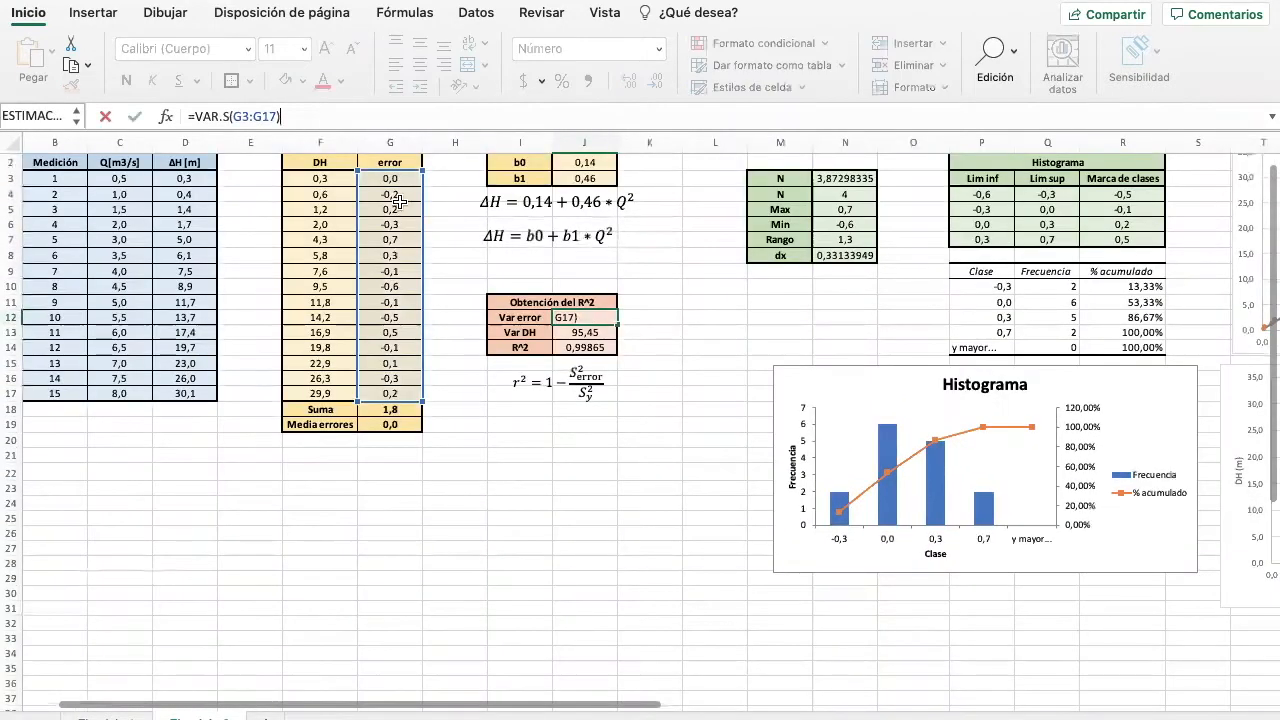
pyautogui.scroll(-2, 398, 203)
pyautogui.press('Return')
pyautogui.click(590, 118)
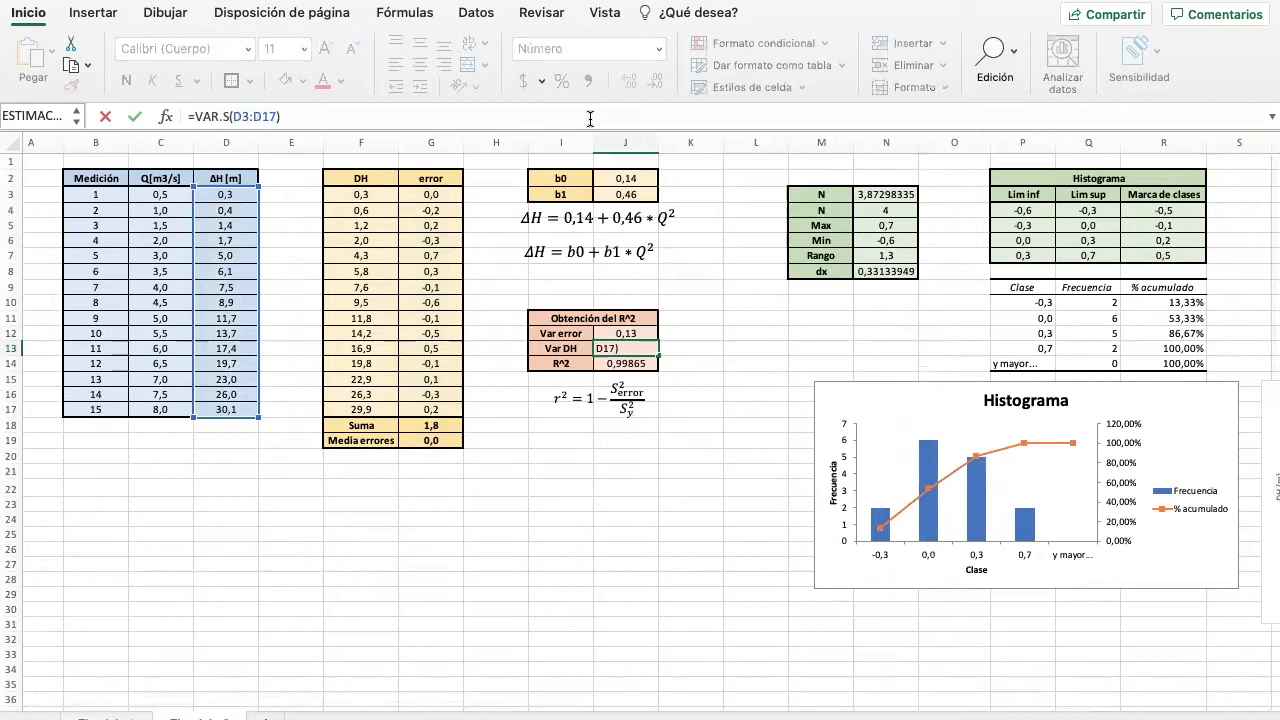
pyautogui.press('Return')
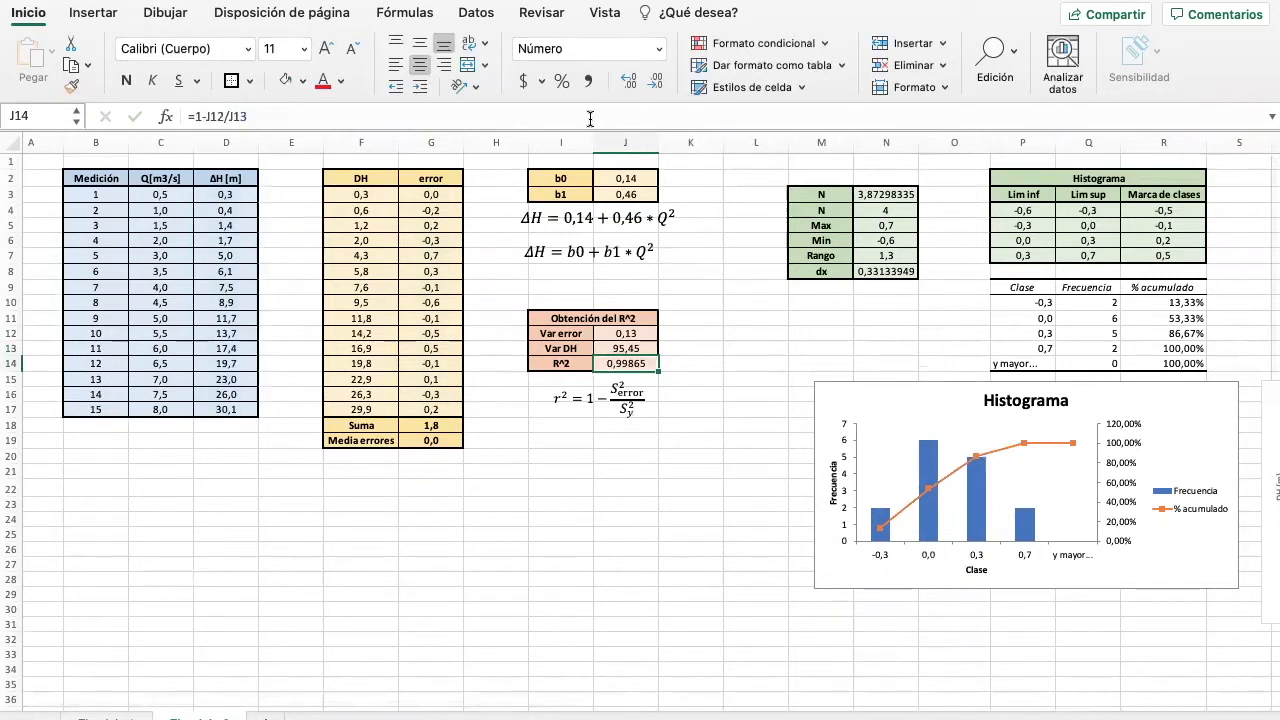
# Inspect the R^2 formula in J14
pyautogui.click(650, 115)
pyautogui.press('Return')
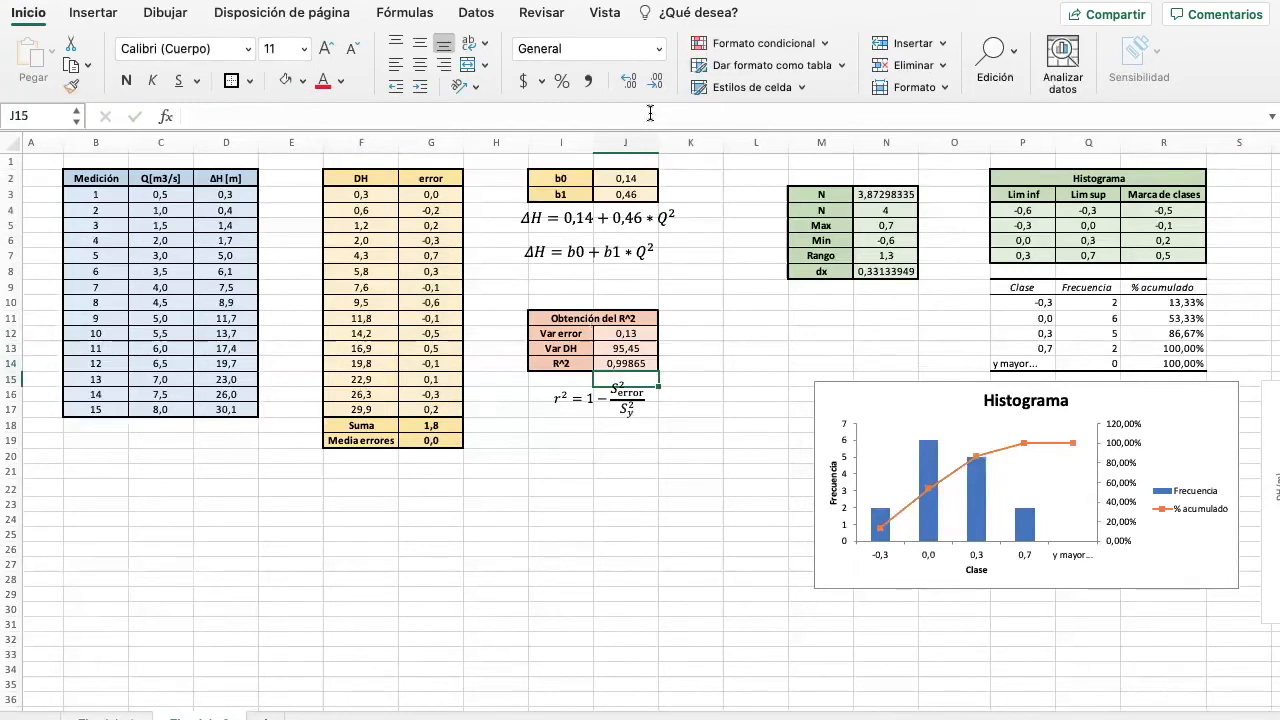
pyautogui.click(690, 360)
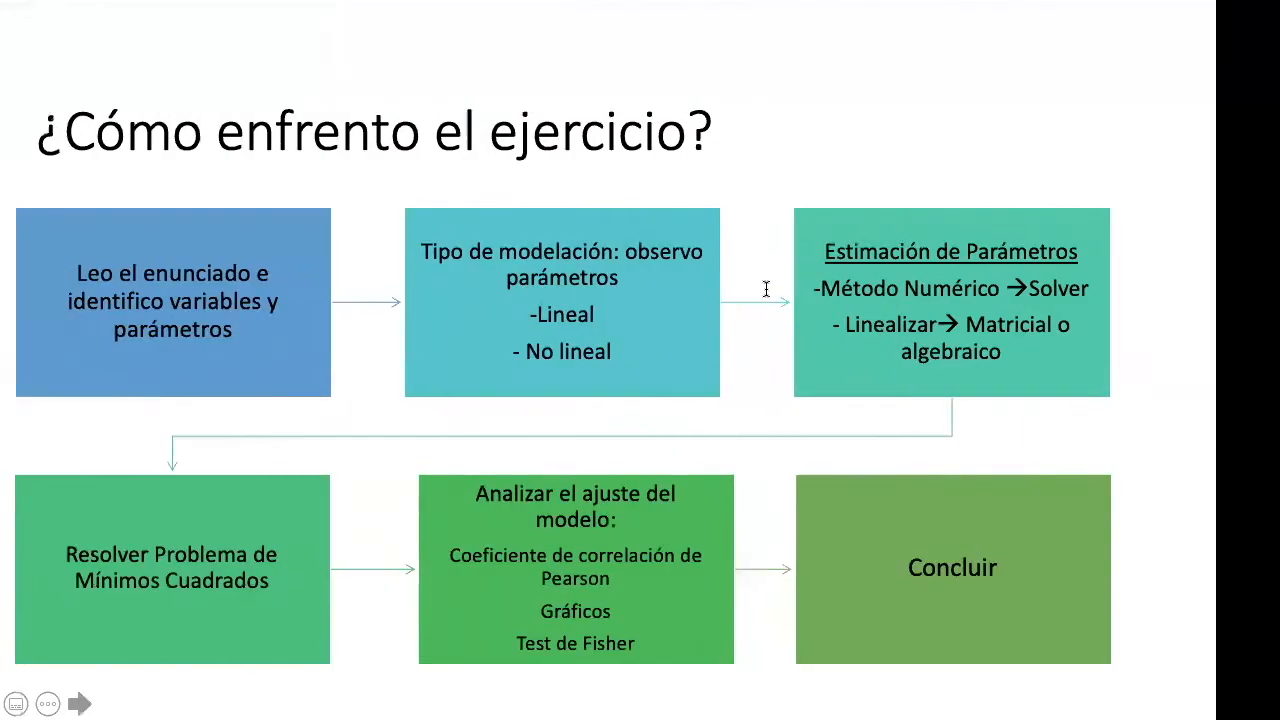
# Advance the presentation to the "Análisis del Ajuste" slide and switch back to the Excel workbook
pyautogui.press('Right')
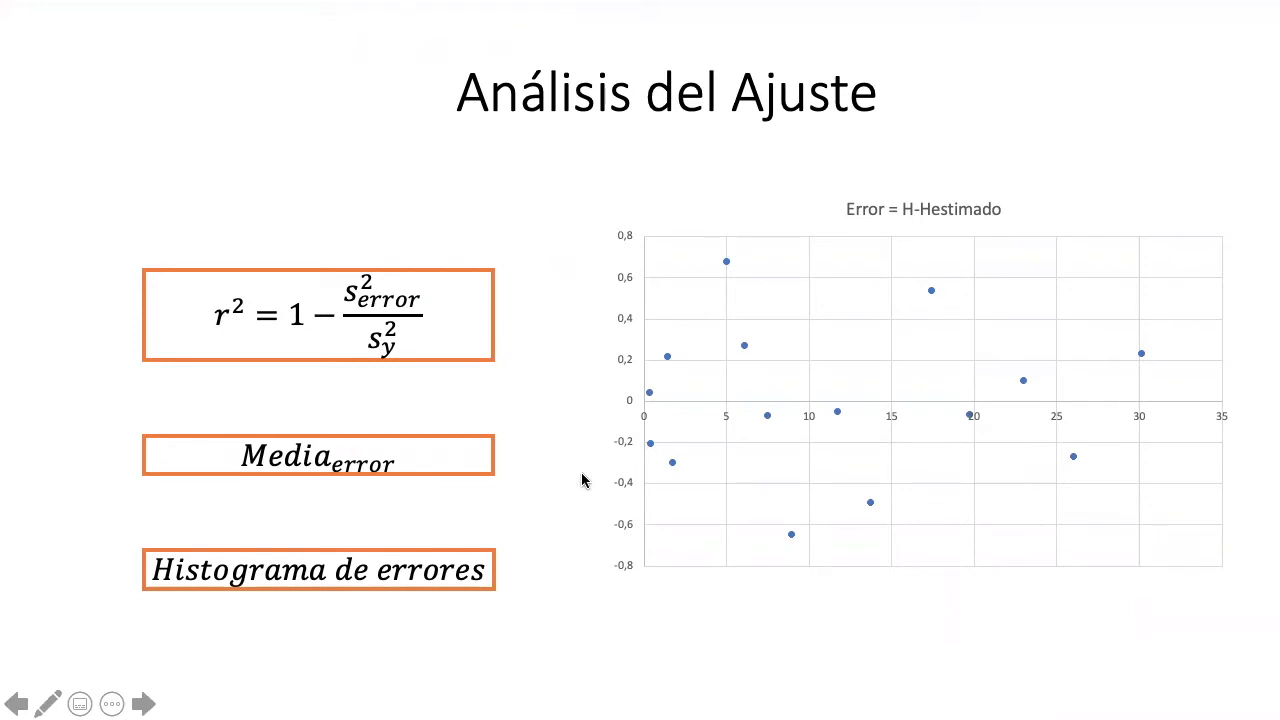
pyautogui.hotkey('ctrl', 'Right')
pyautogui.hotkey('ctrl', 'Right')
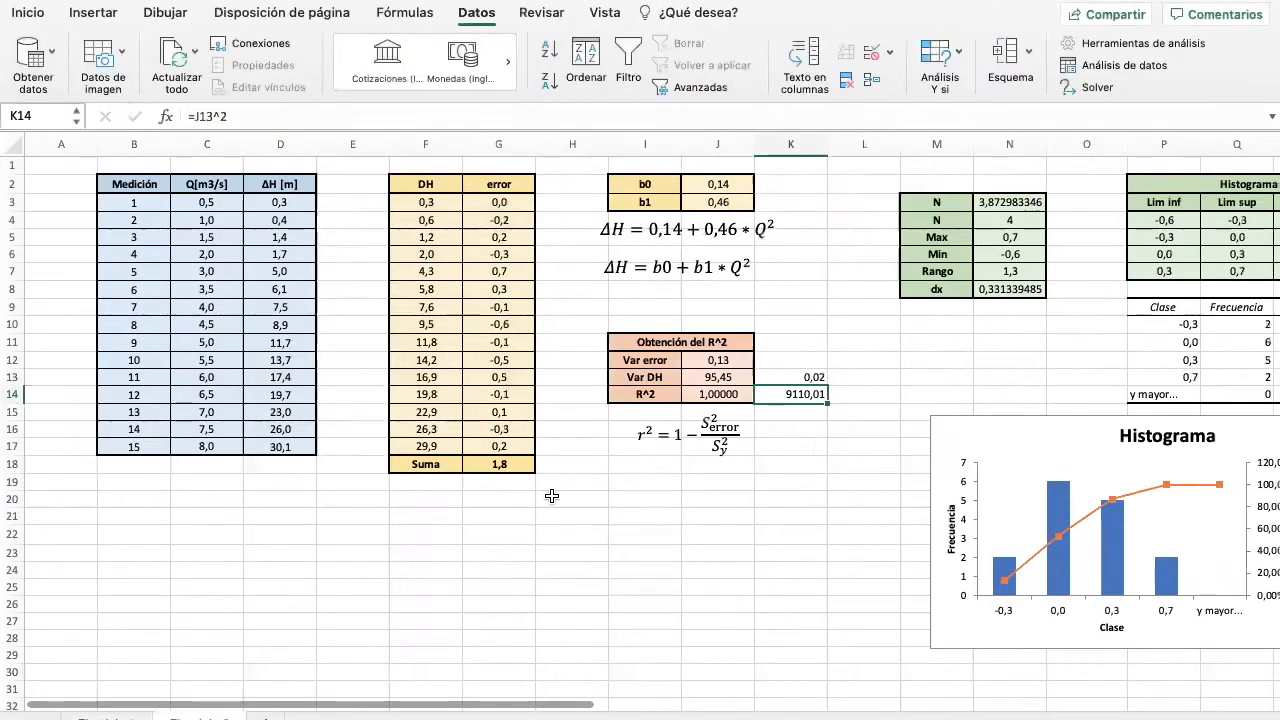
# Calculate the mean of the errors in G19 with =PROMEDIO(G3:G17)
pyautogui.click(494, 484)
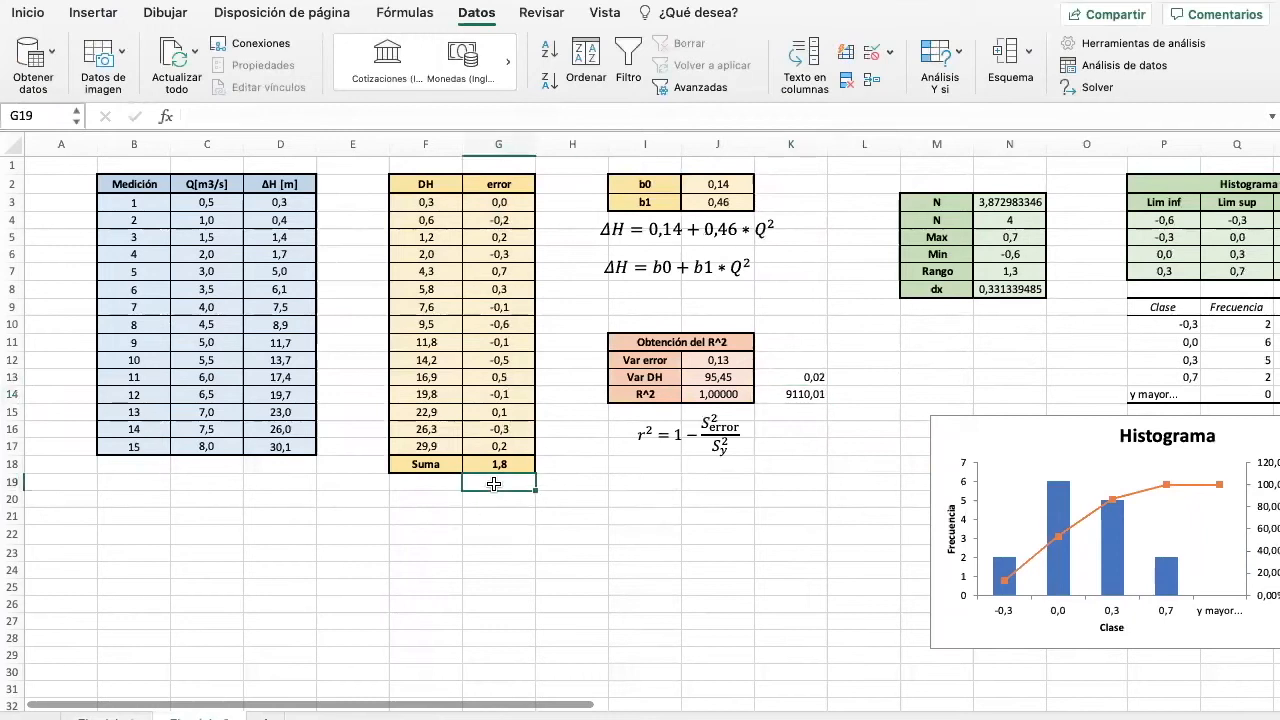
pyautogui.write('=')
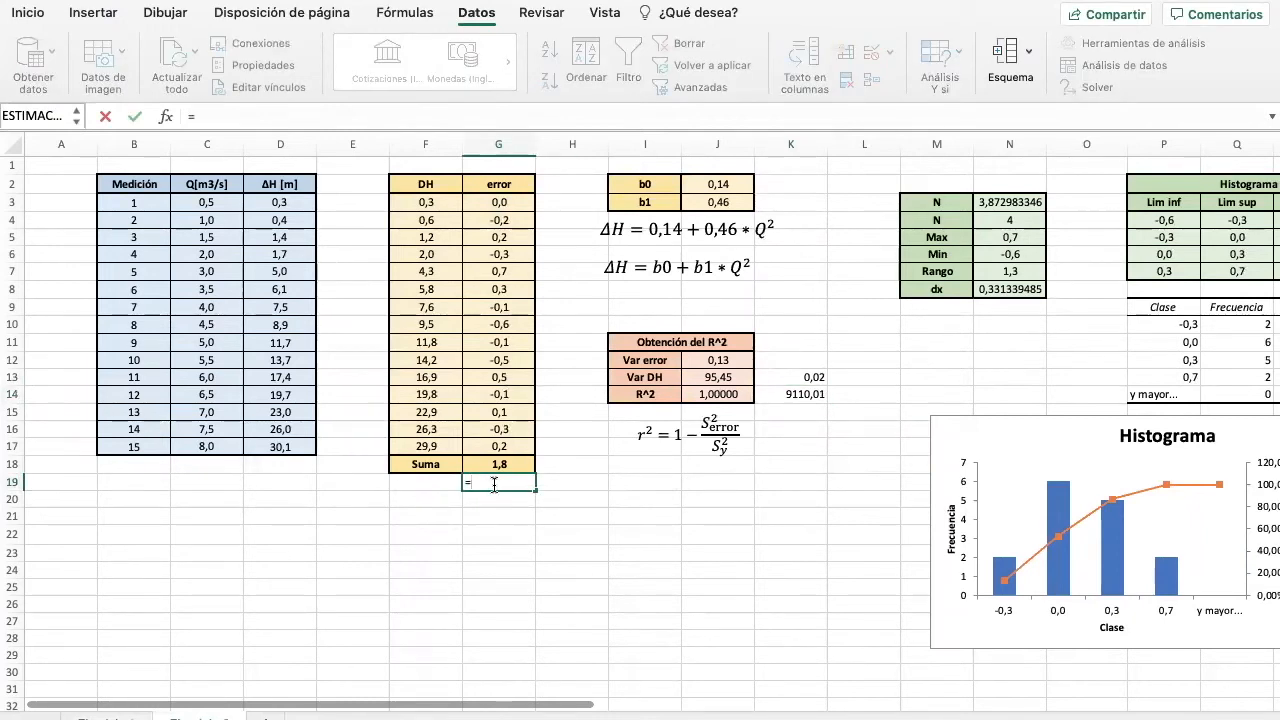
pyautogui.write('PR')
pyautogui.doubleClick(512, 516)
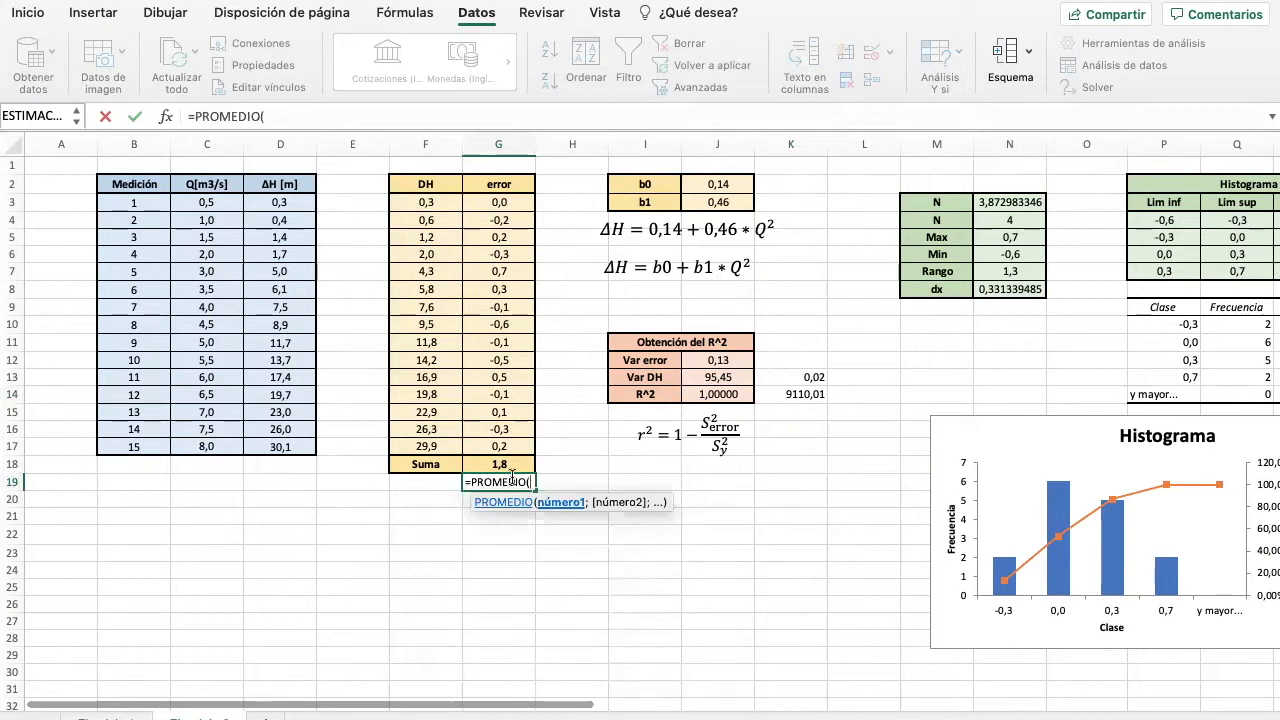
pyautogui.moveTo(484, 194); pyautogui.dragTo(508, 440)
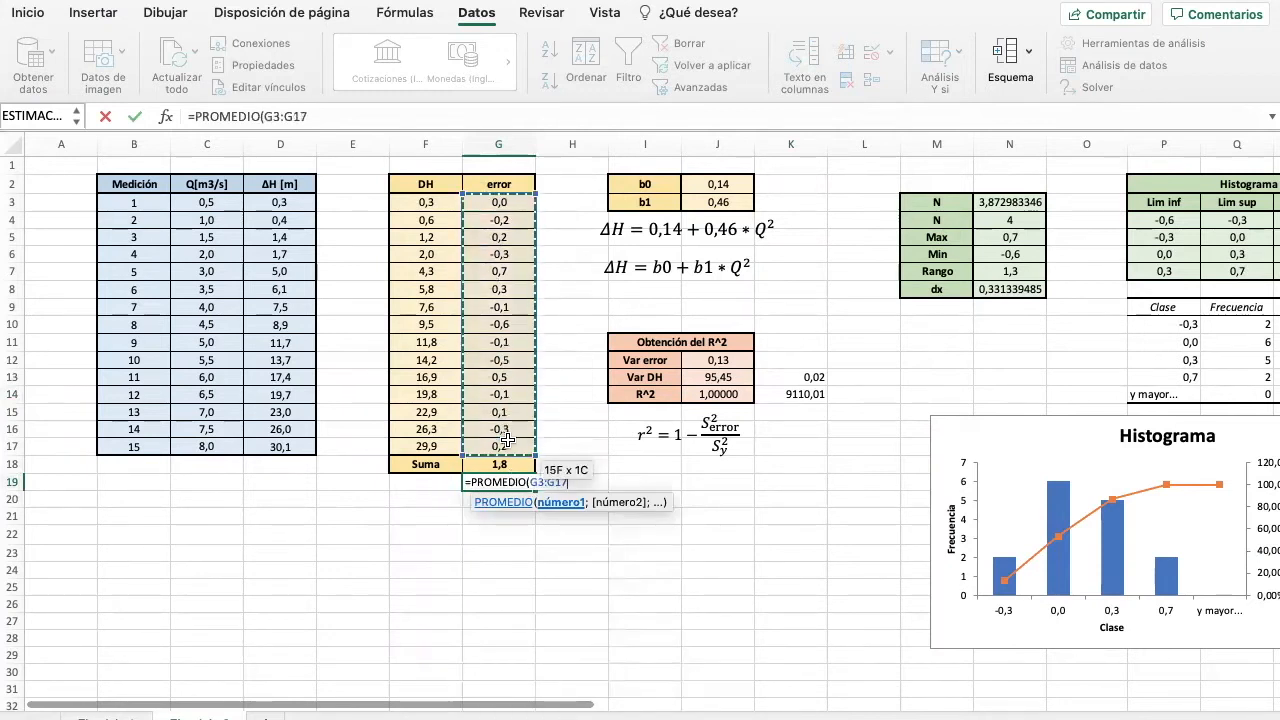
pyautogui.press('Return')
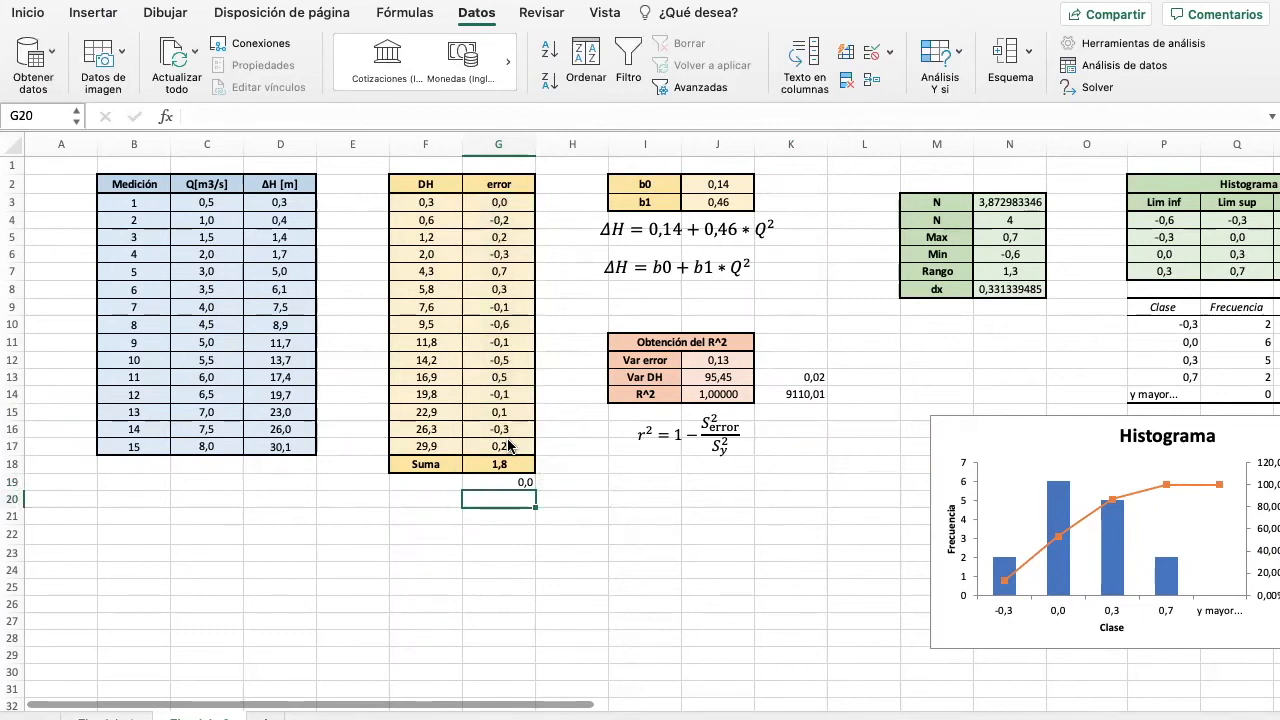
# Format the error mean in G19 with a light gold fill and bold text
pyautogui.press('Up')
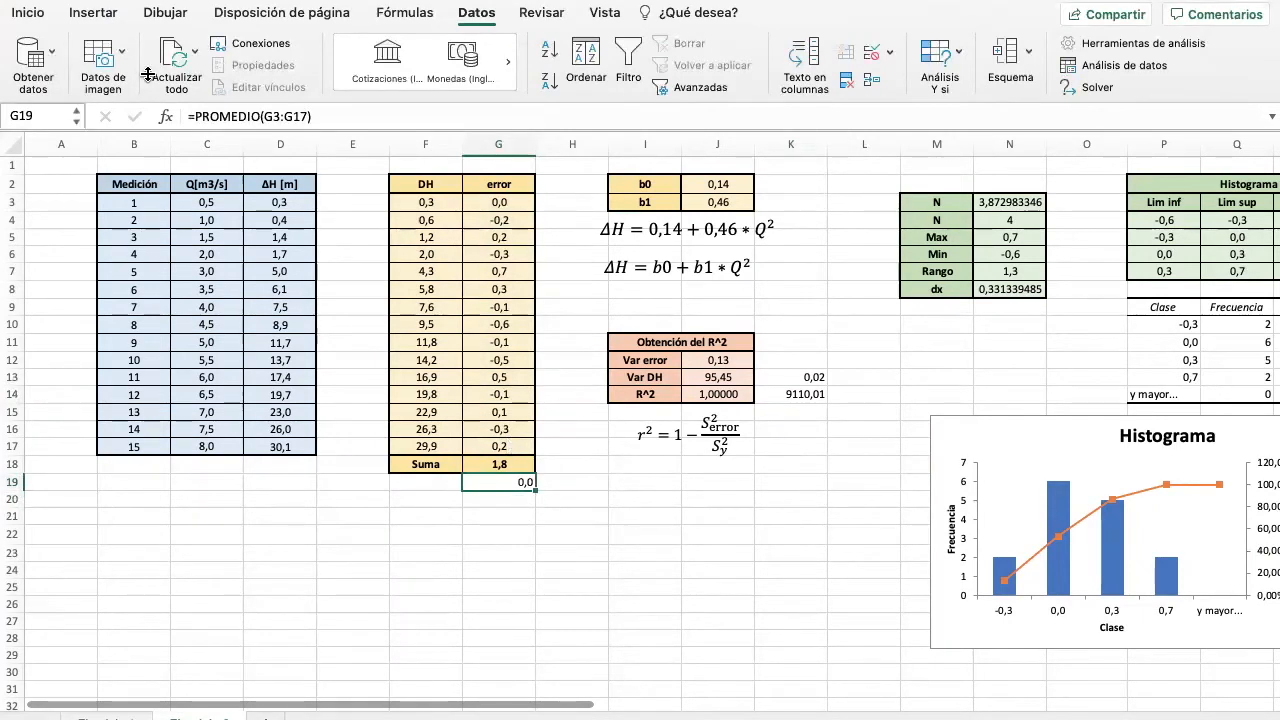
pyautogui.click(40, 16)
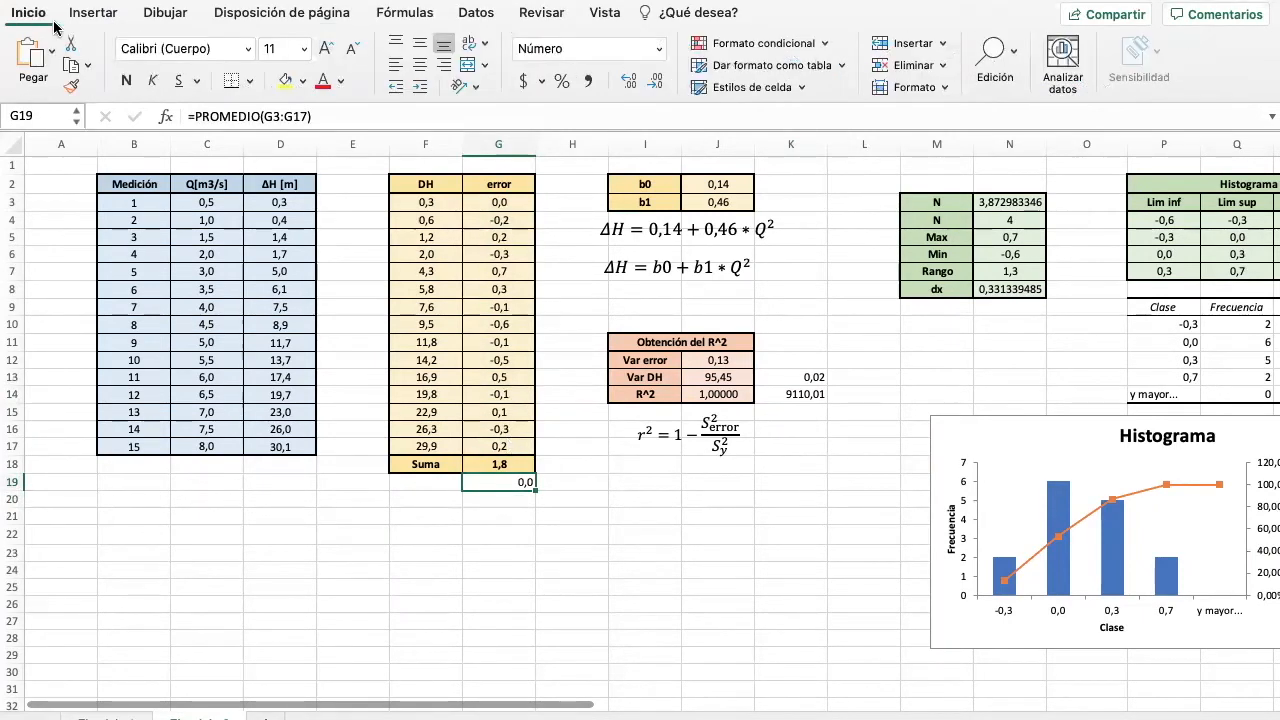
pyautogui.click(302, 81)
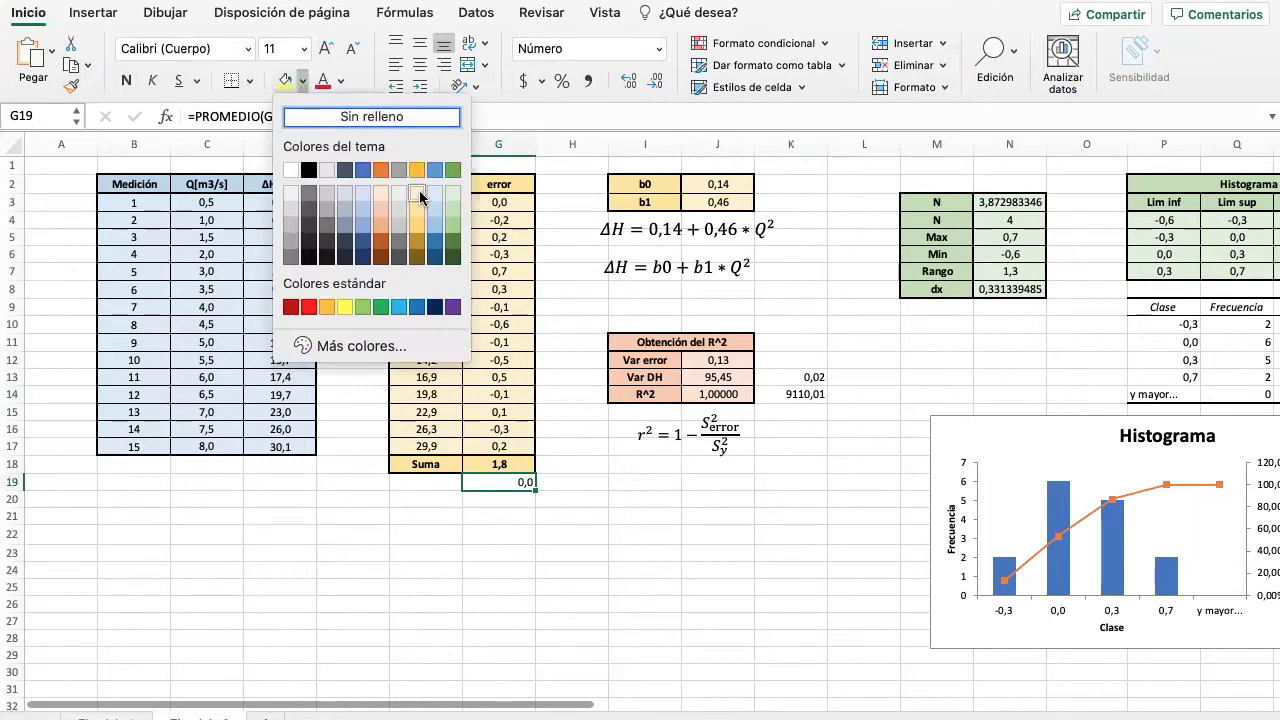
pyautogui.click(418, 217)
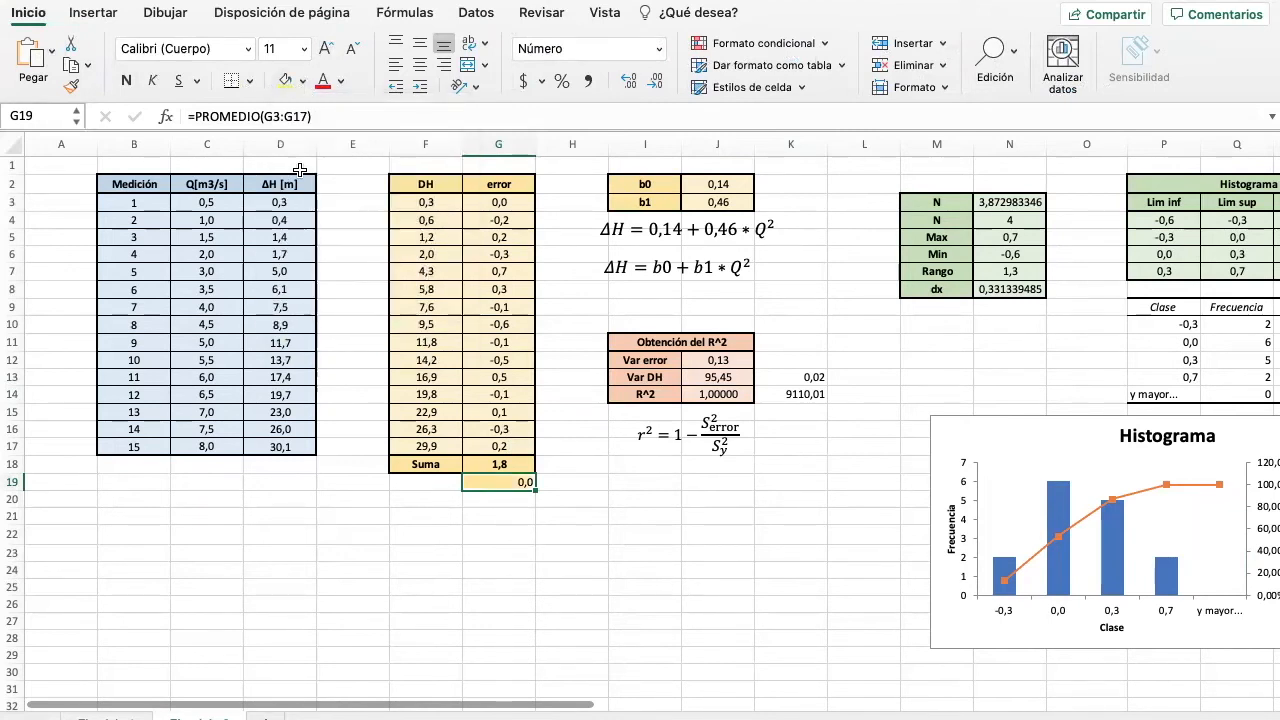
pyautogui.click(126, 80)
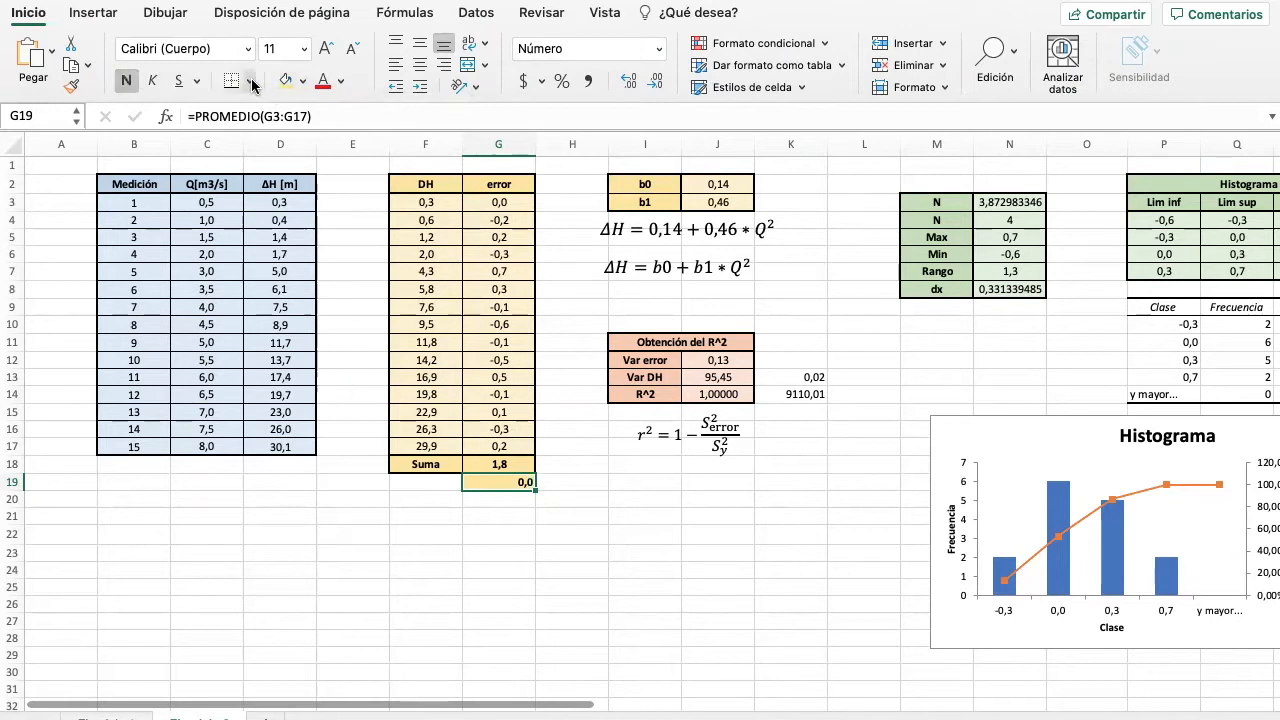
# Add an outside border around the error mean in G19
pyautogui.click(252, 83)
pyautogui.click(270, 309)
pyautogui.click(592, 489)
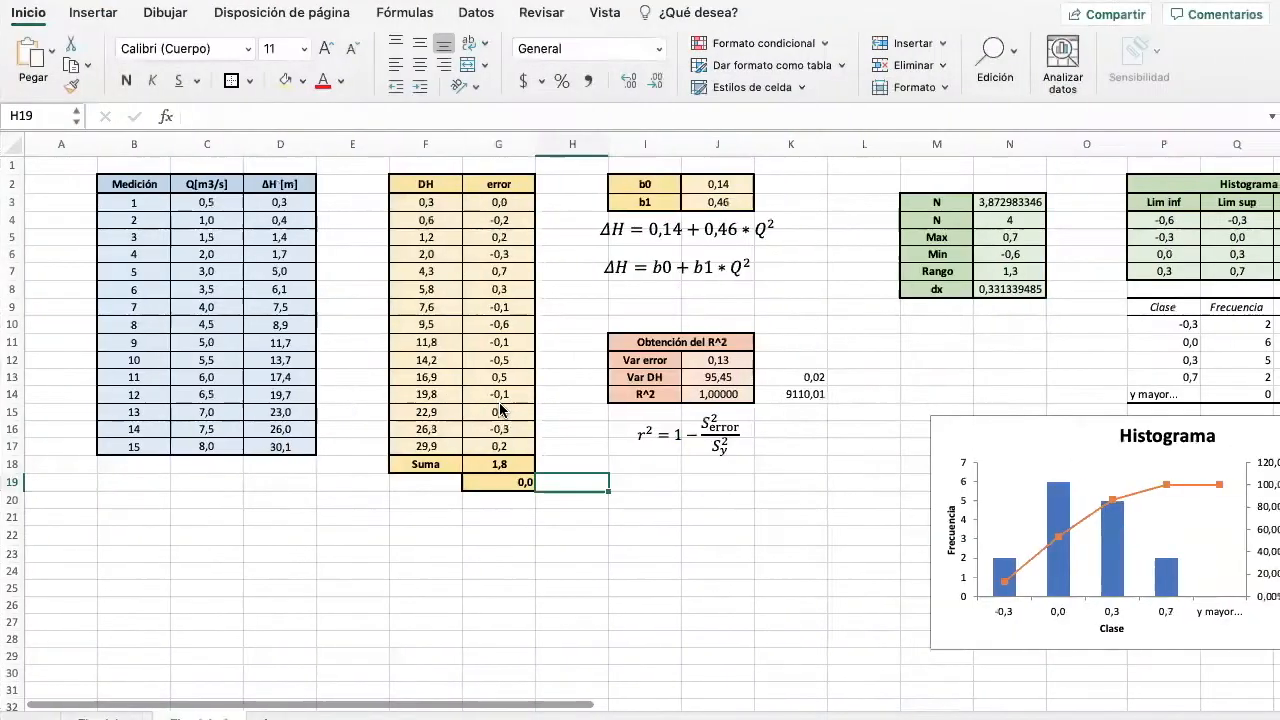
# Inspect the formula for the number of classes in N3 and the error range it references
pyautogui.hscroll(5, 500, 408)
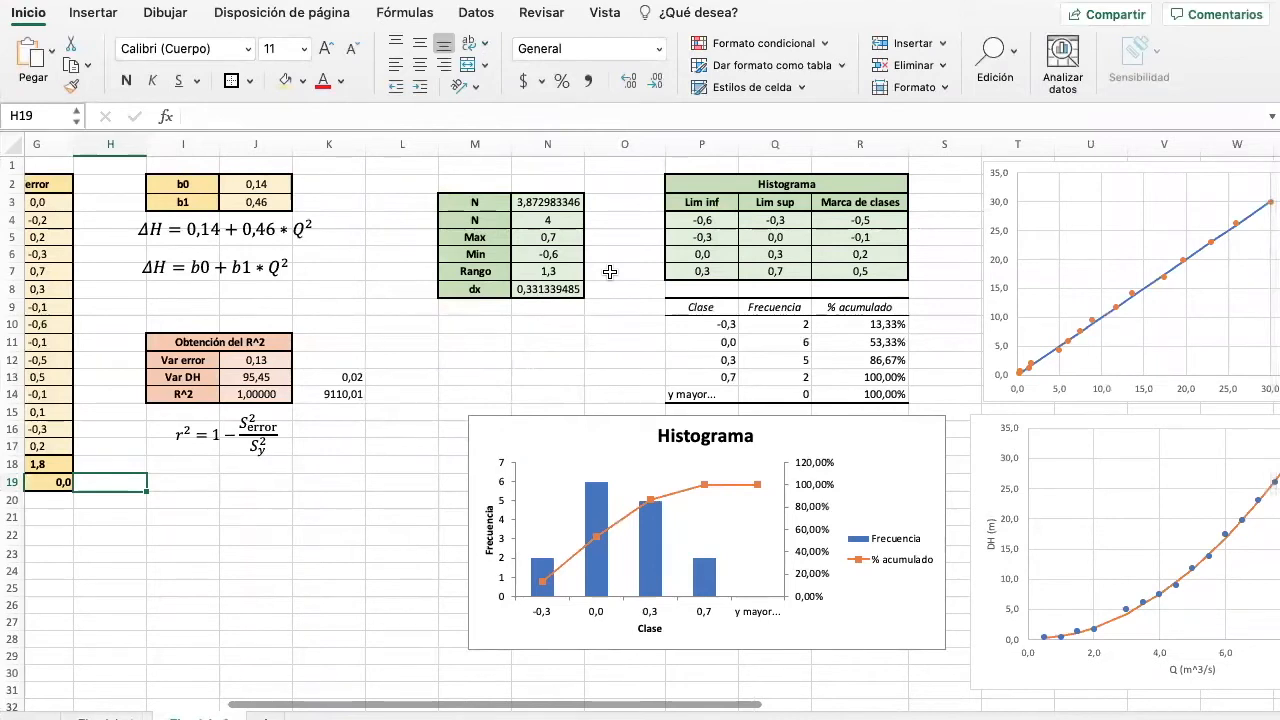
pyautogui.click(565, 200)
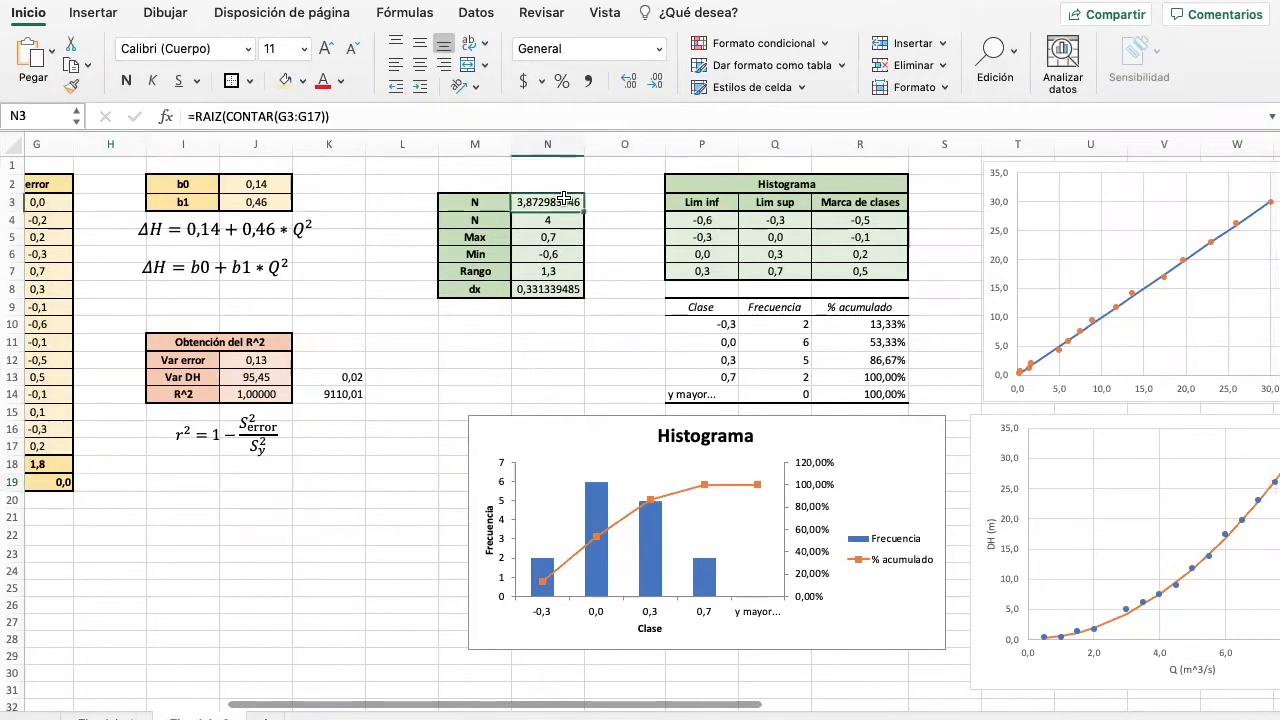
pyautogui.hscroll(-6, 474, 222)
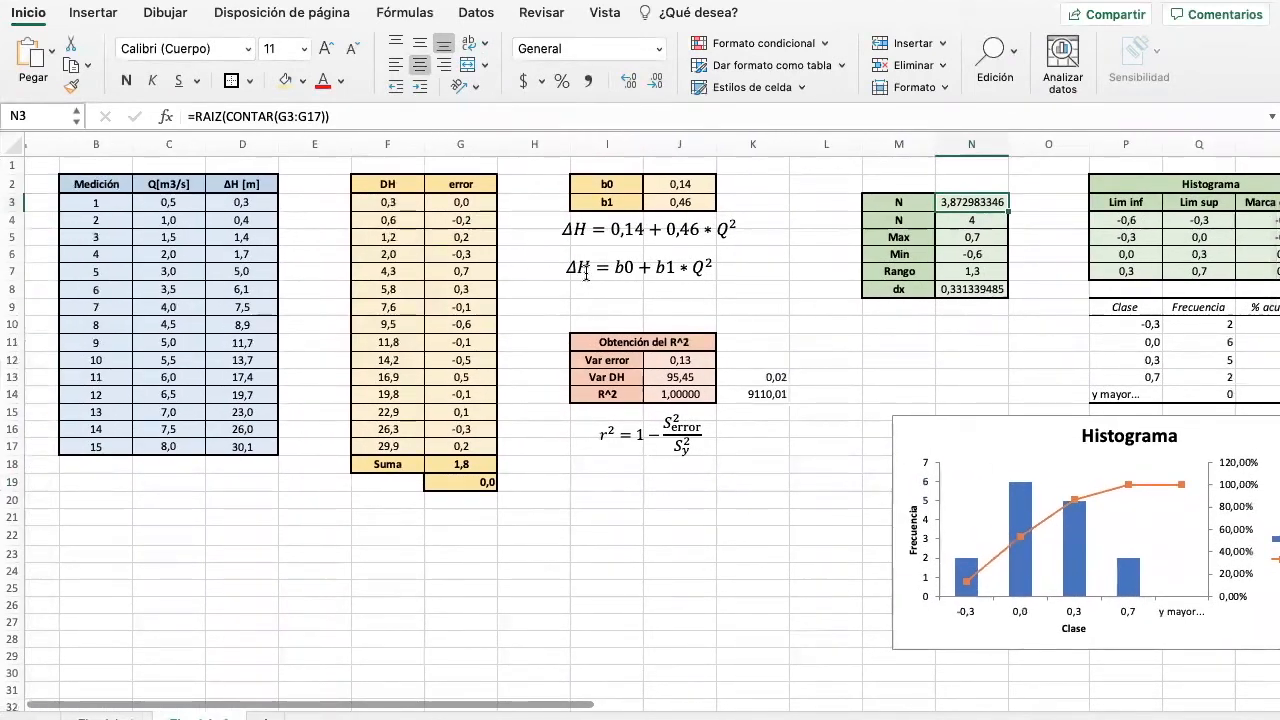
pyautogui.click(692, 120)
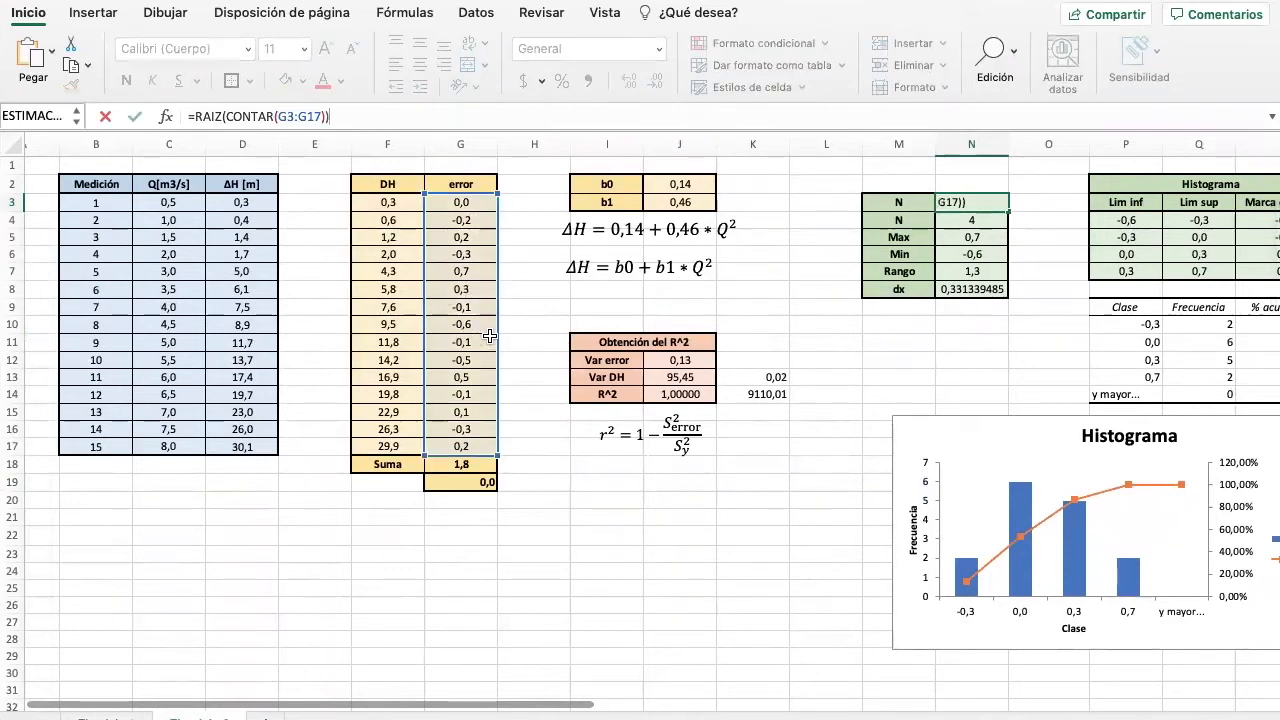
pyautogui.press('Return')
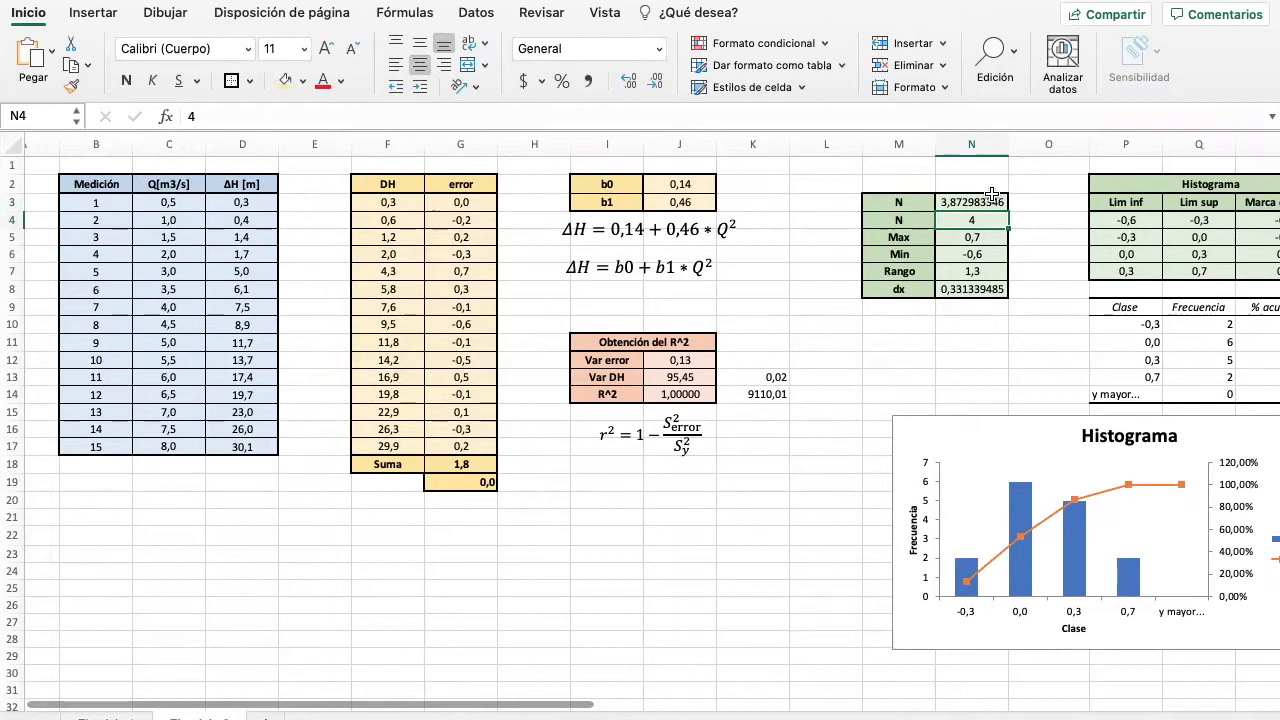
# Inspect the Max and Min formulas of the error column in N5 and N6
pyautogui.hscroll(2, 992, 194)
pyautogui.scroll(4, 948, 186)
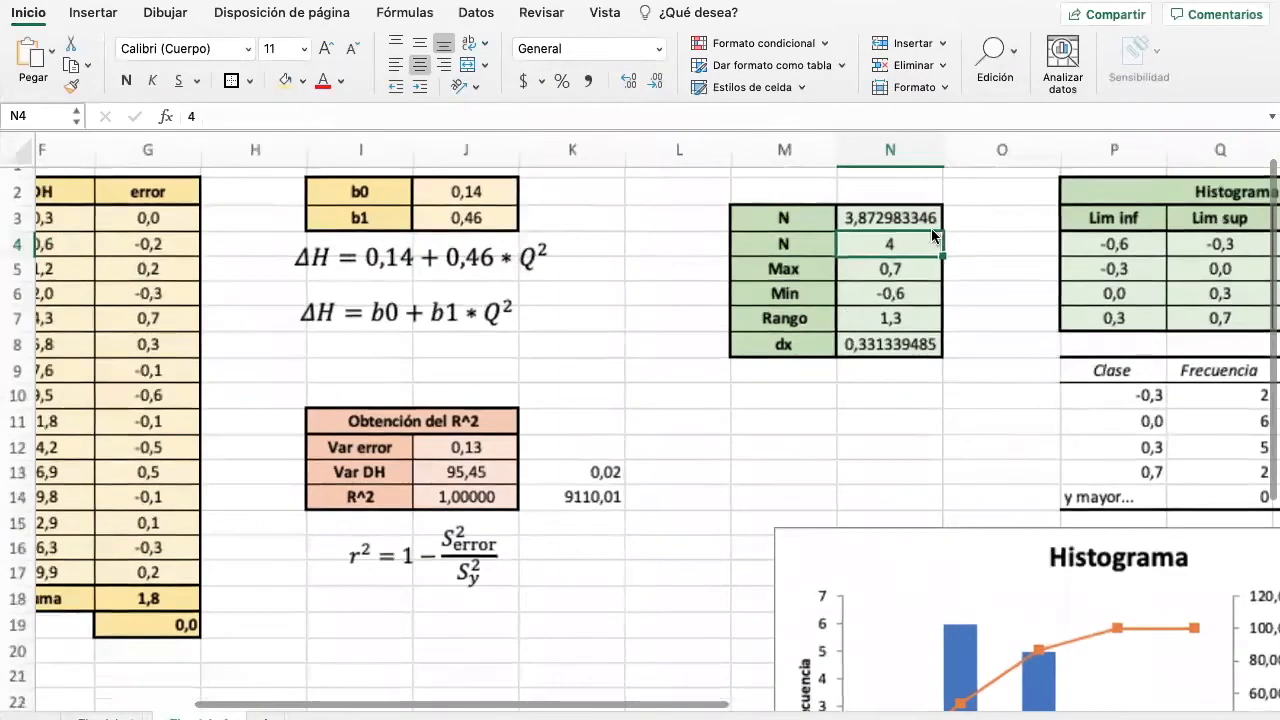
pyautogui.hscroll(3, 931, 228)
pyautogui.scroll(1, 931, 228)
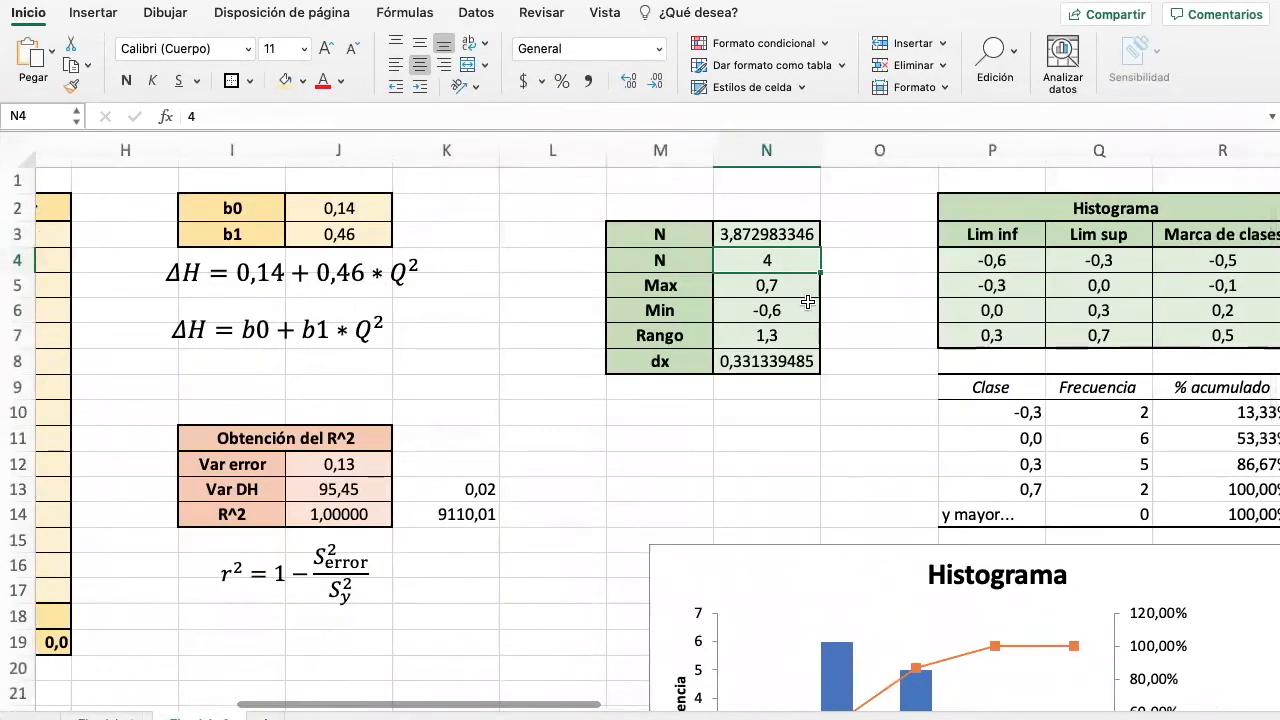
pyautogui.scroll(-4, 788, 261)
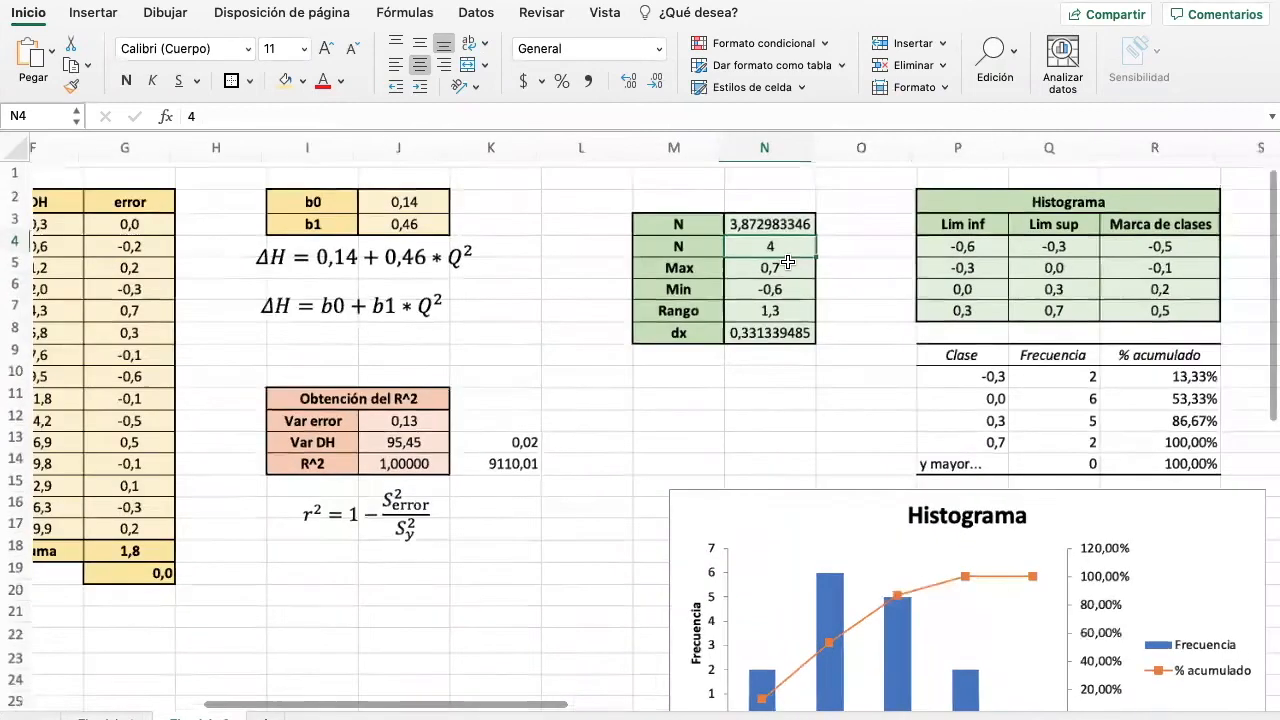
pyautogui.scroll(1, 780, 256)
pyautogui.click(790, 250)
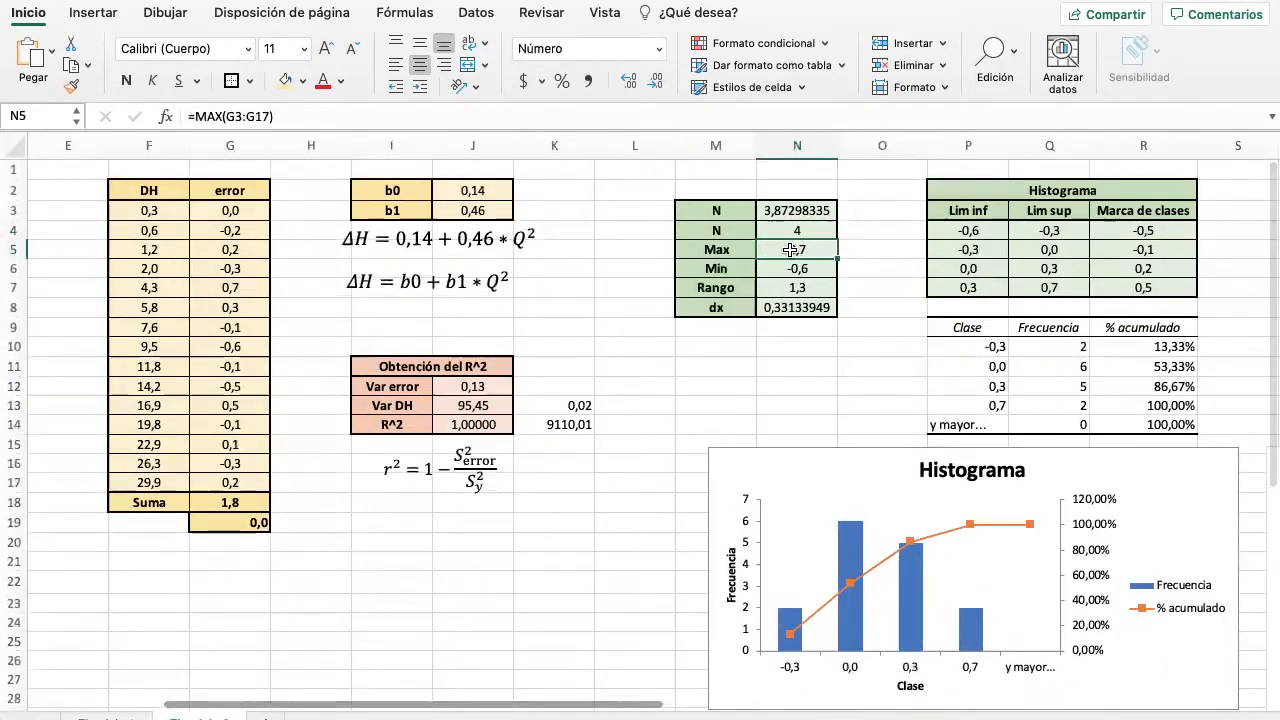
pyautogui.hscroll(-4, 790, 250)
pyautogui.click(784, 117)
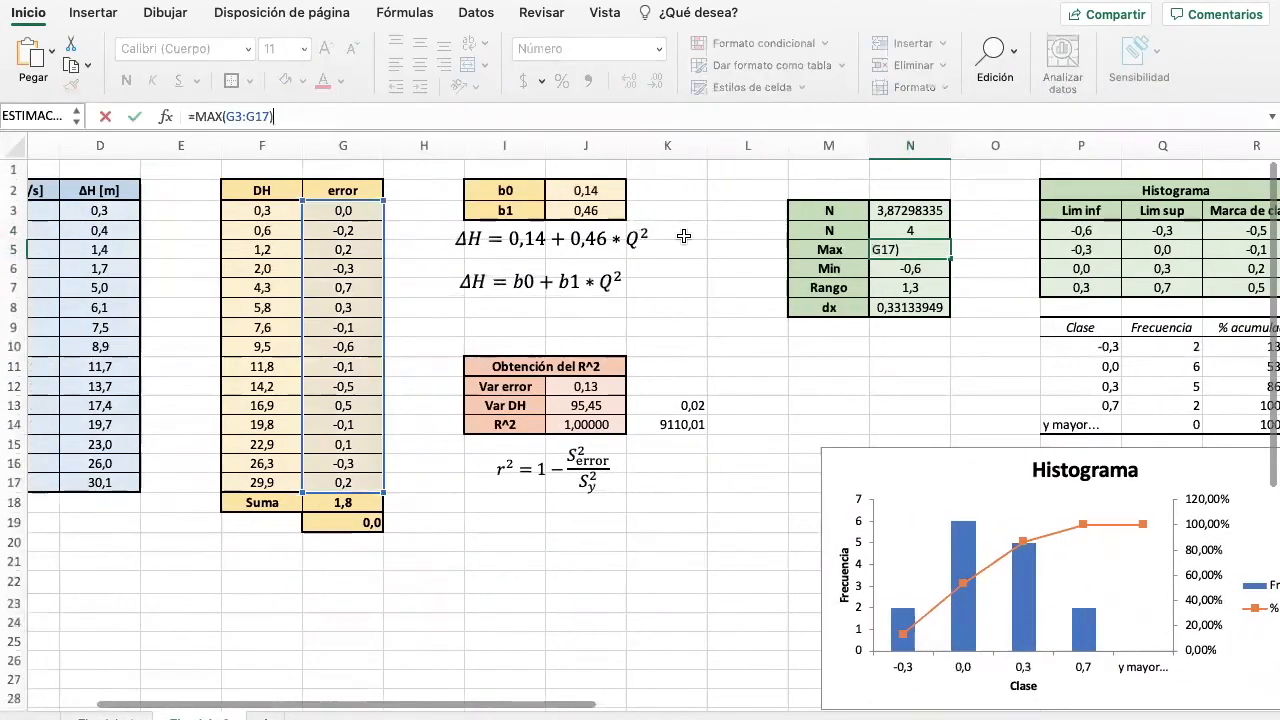
pyautogui.hscroll(-2, 700, 260)
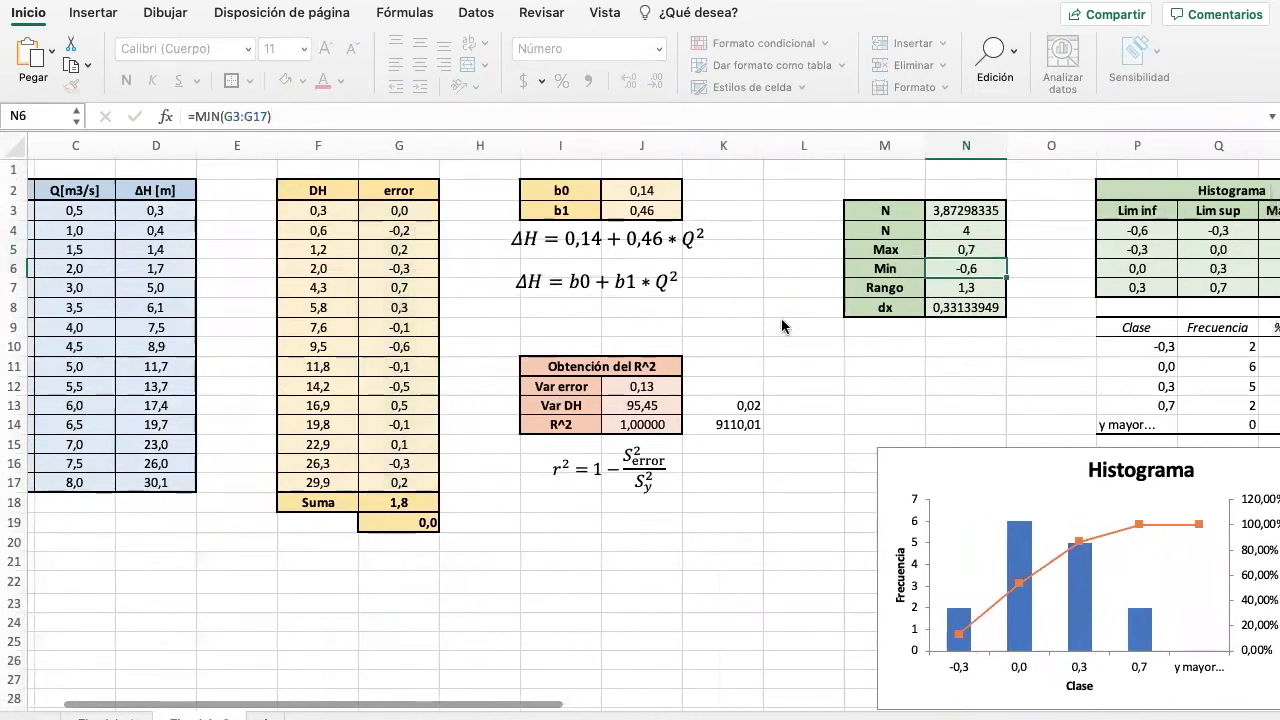
pyautogui.press('Return')
pyautogui.click(726, 113)
pyautogui.press('Return')
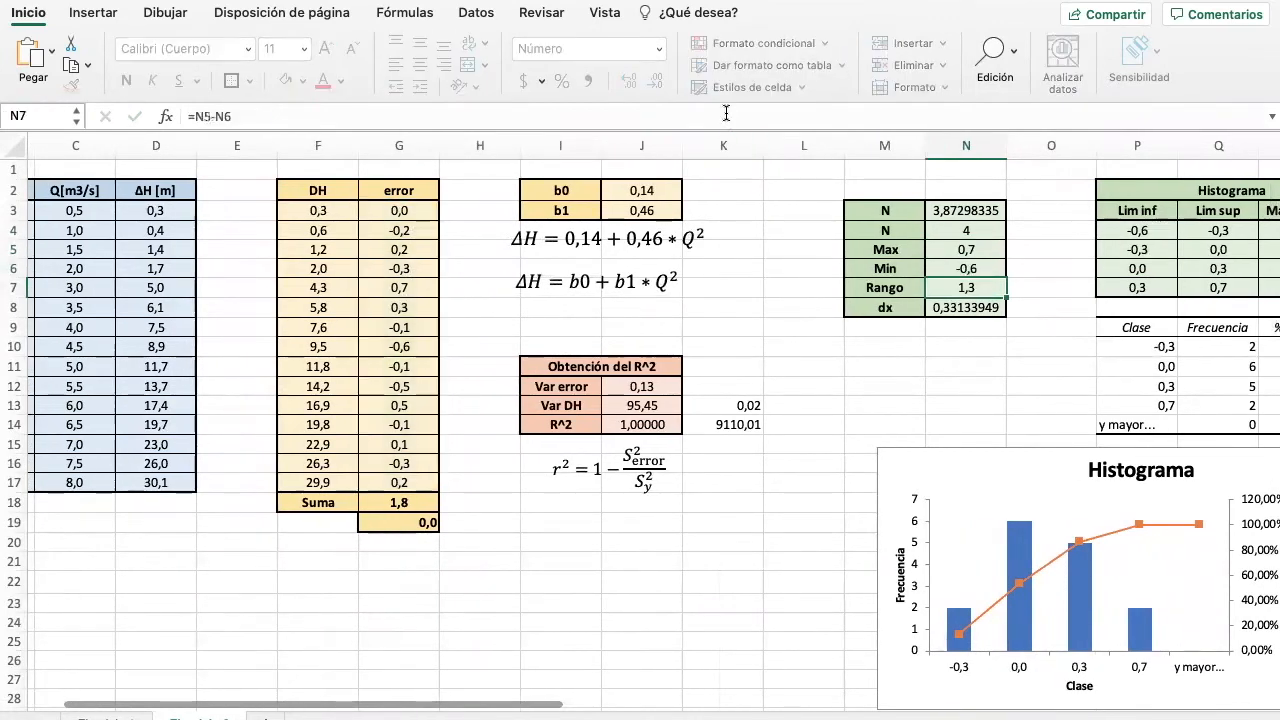
# Inspect the Rango formula in N7 and the class width dx formula in N8
pyautogui.click(752, 119)
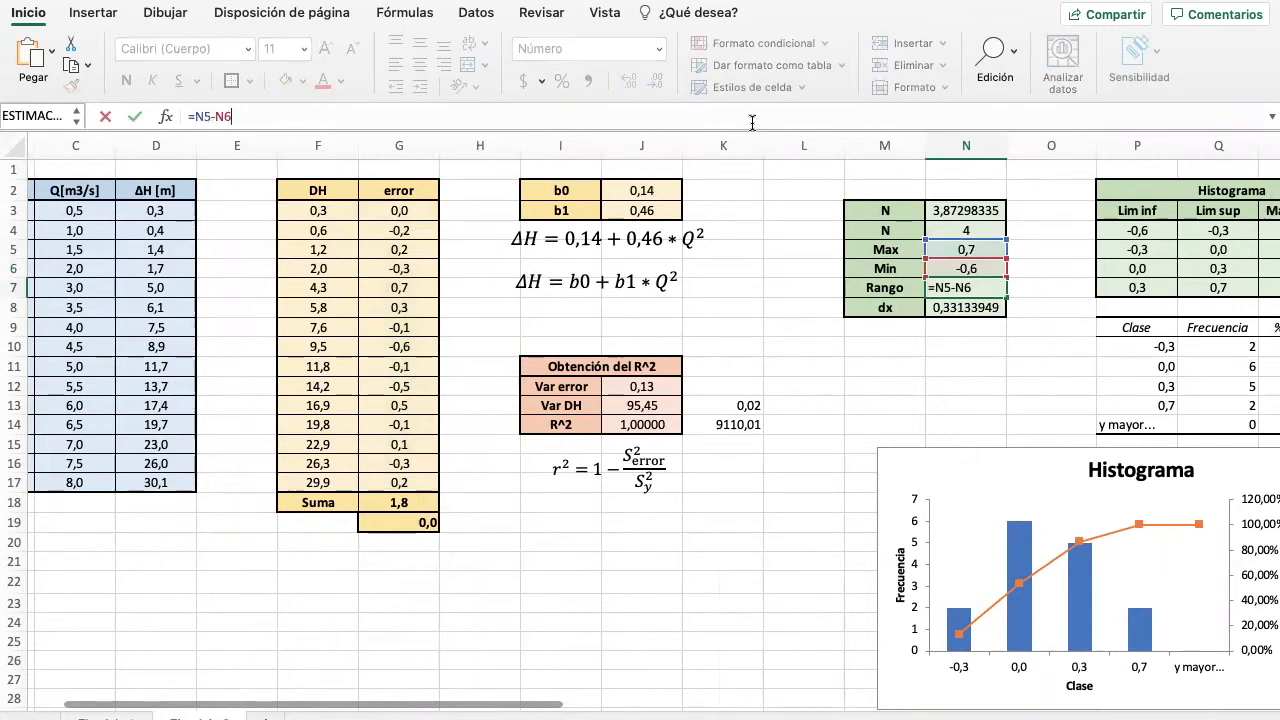
pyautogui.press('Return')
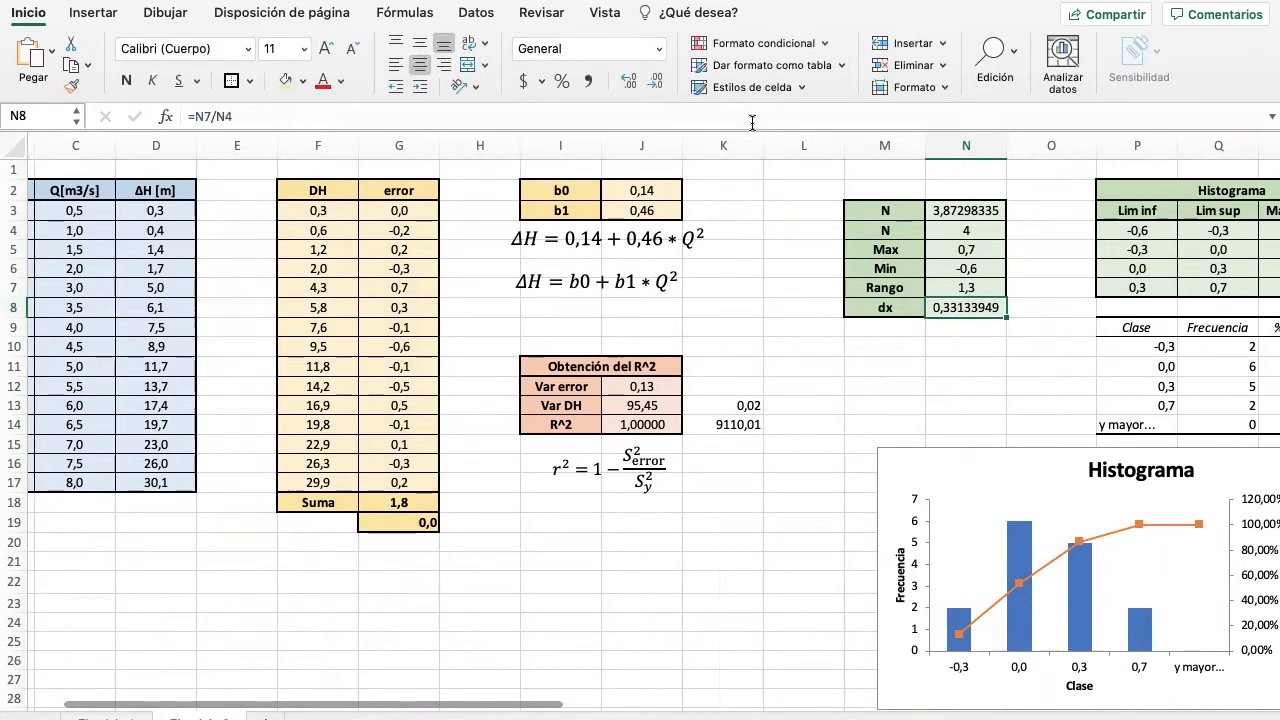
pyautogui.click(752, 119)
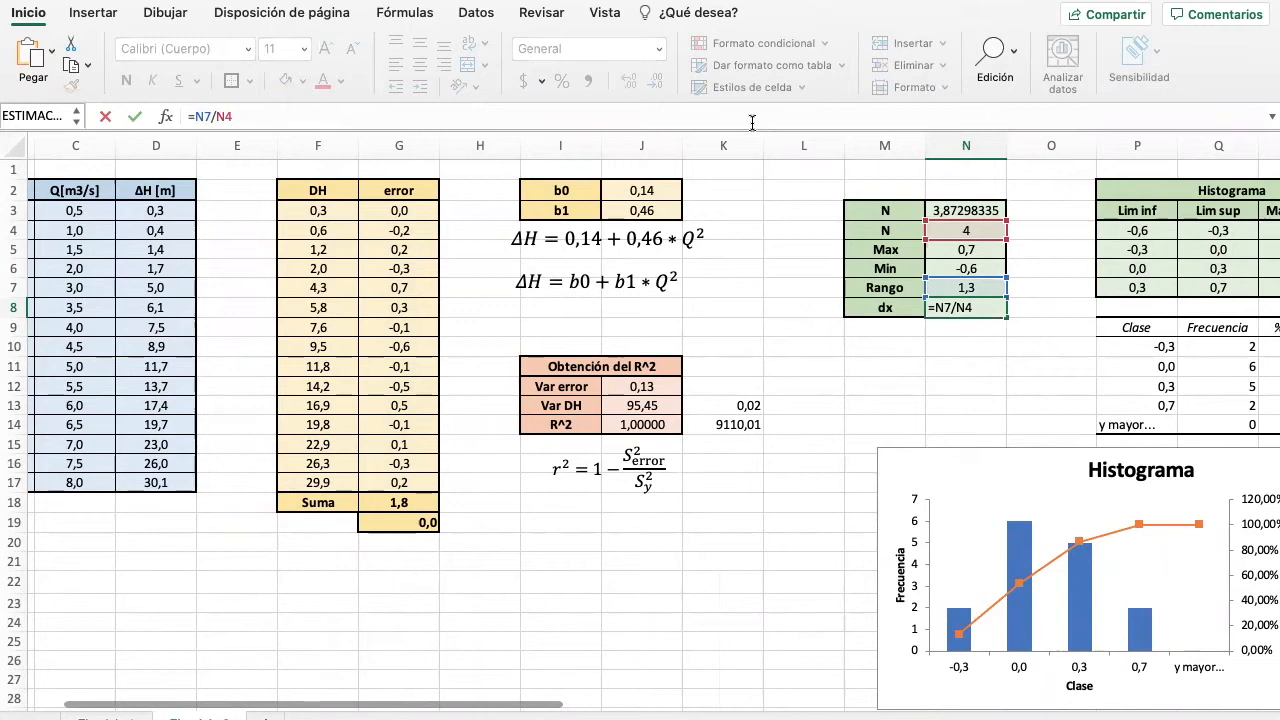
pyautogui.press('Return')
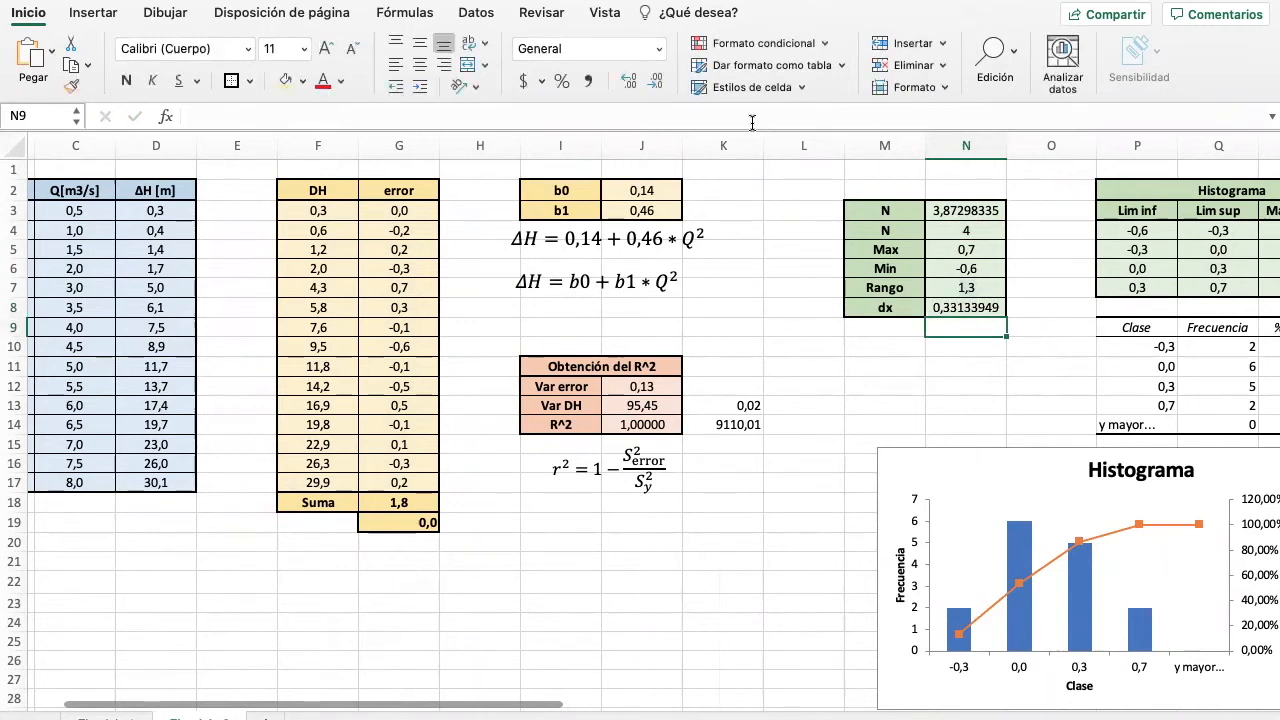
# Inspect the first class's lower limit formula in P4 and upper limit formula in Q4
pyautogui.hscroll(5, 860, 293)
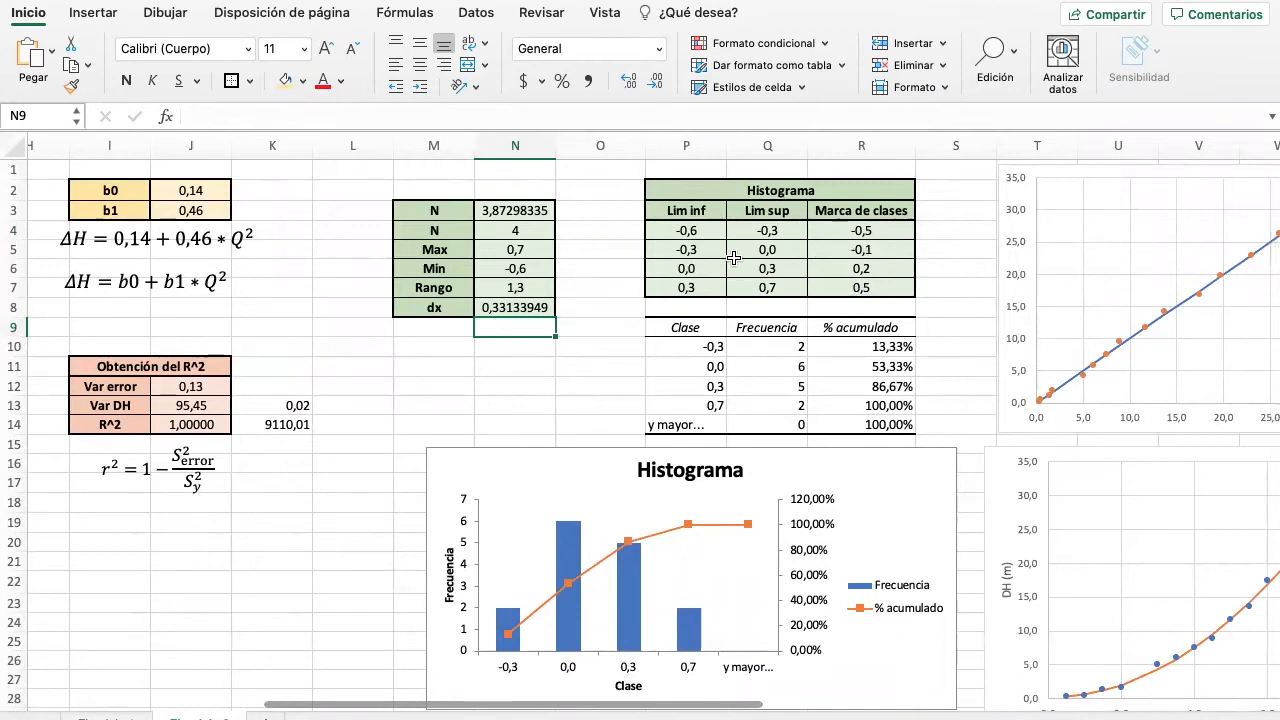
pyautogui.click(704, 230)
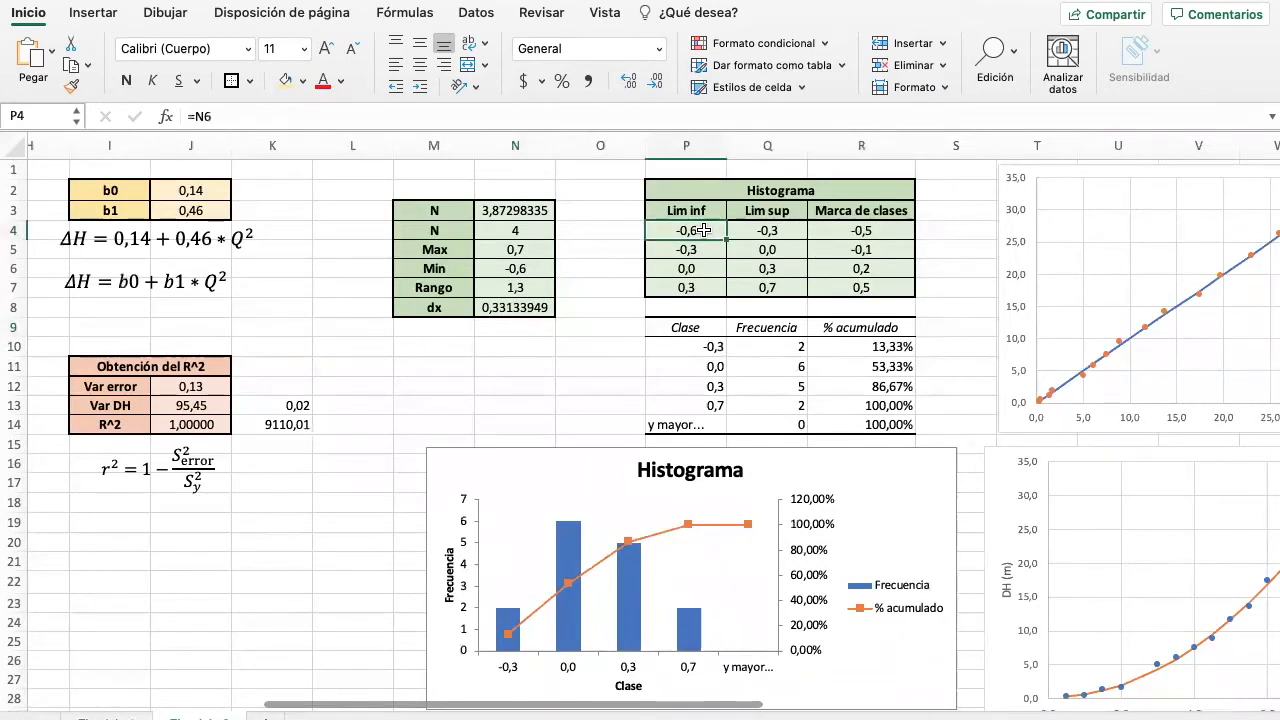
pyautogui.click(696, 115)
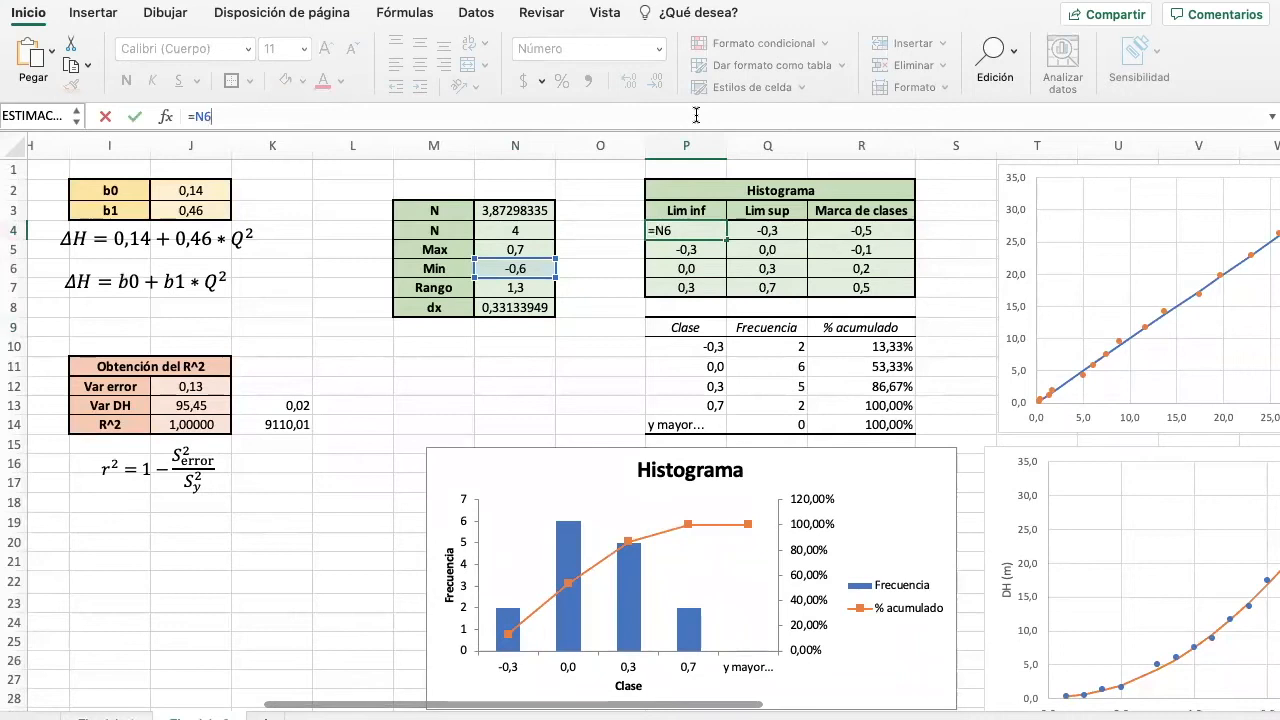
pyautogui.press('Return')
pyautogui.press('Up')
pyautogui.press('Right')
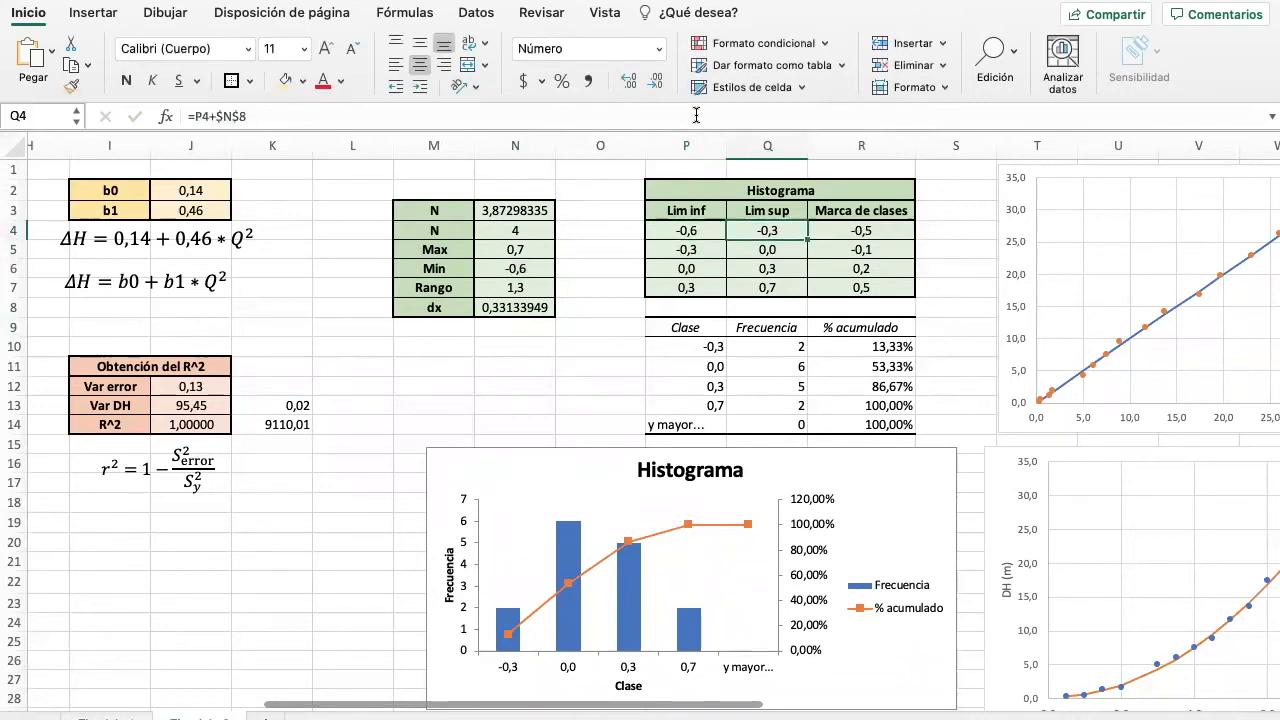
pyautogui.click(696, 115)
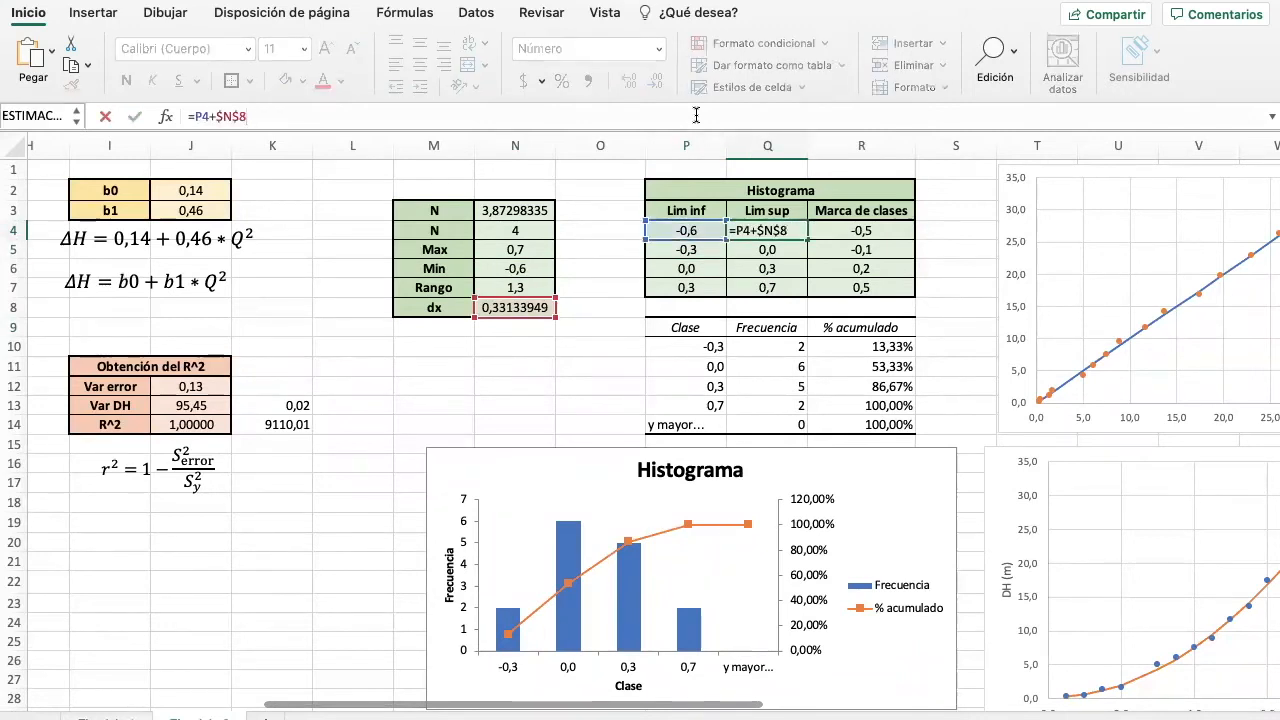
pyautogui.press('Return')
# Inspect the first class mark formula in R4
pyautogui.press('Up')
pyautogui.press('Right')
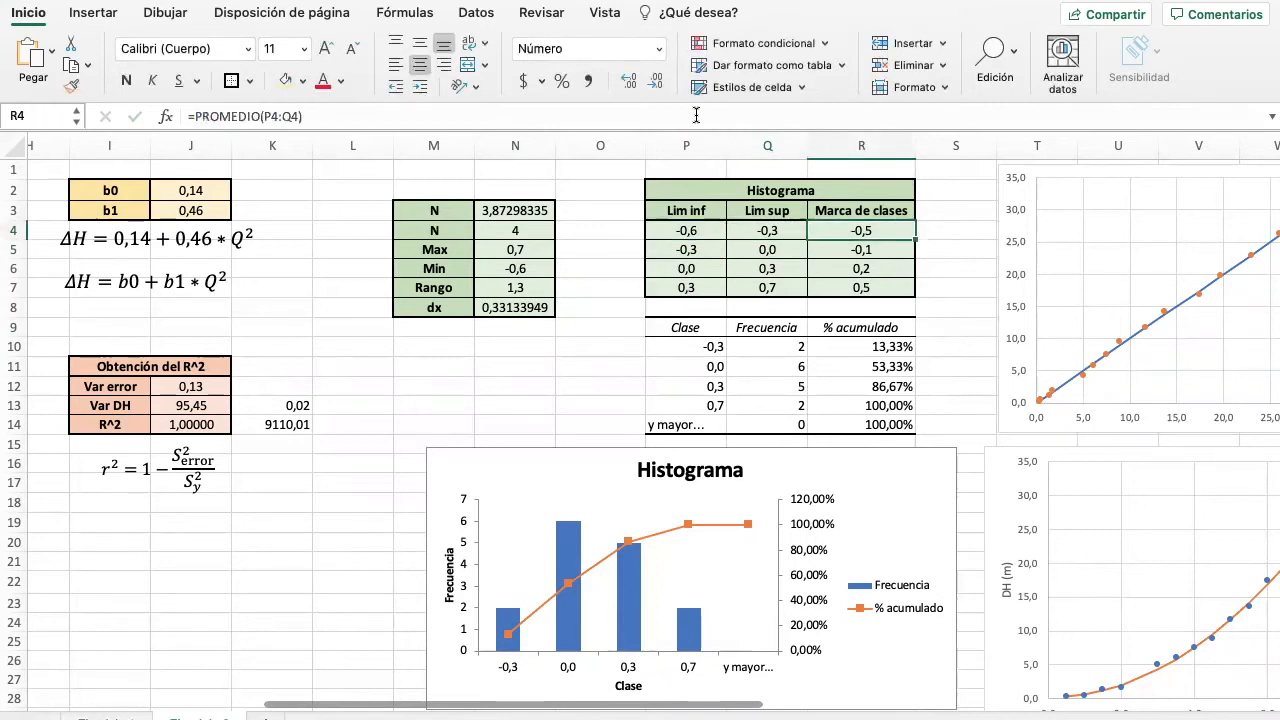
pyautogui.click(696, 115)
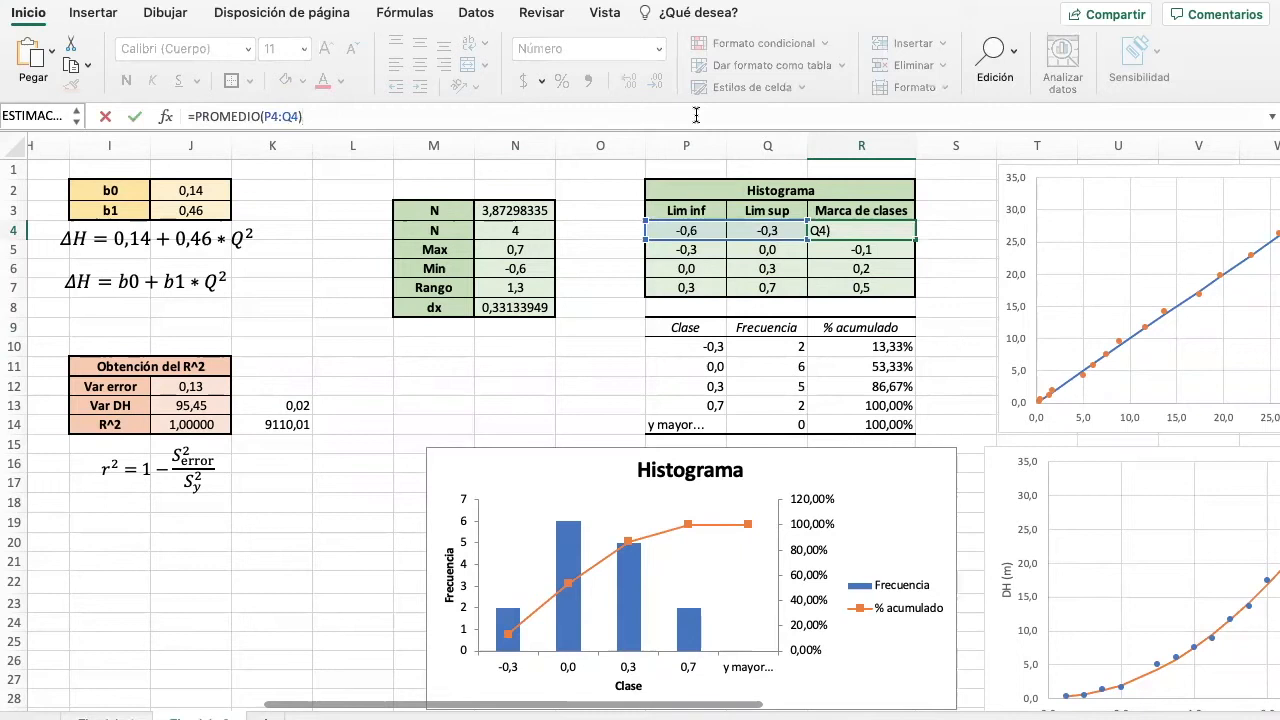
pyautogui.press('Return')
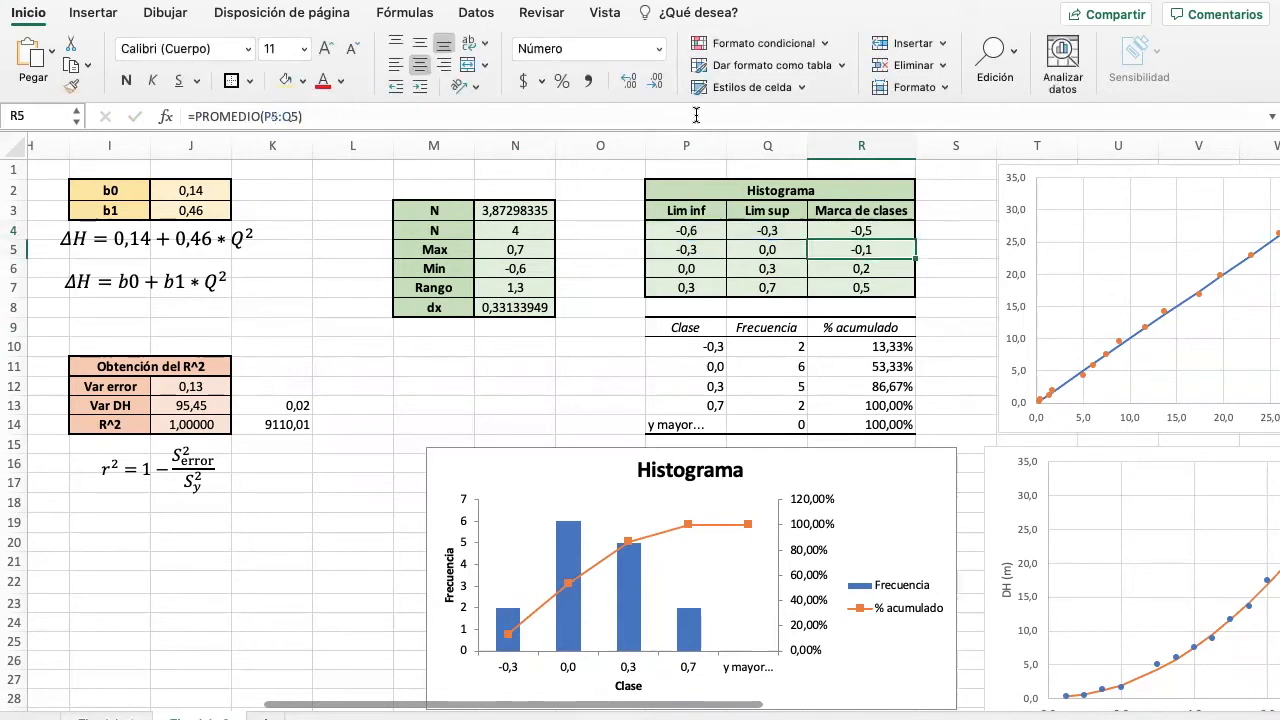
# Inspect the second class's lower limit formula in P5 and the last class's upper limit formula in Q7
pyautogui.press('Left')
pyautogui.press('Left')
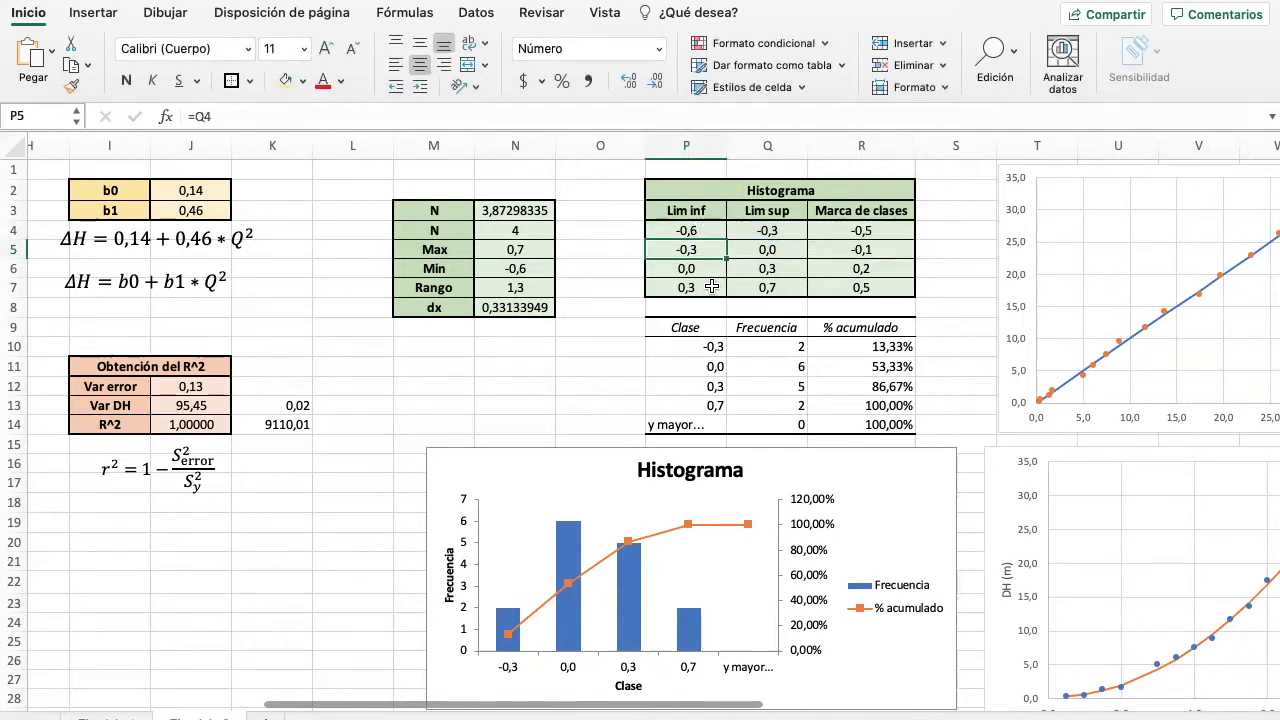
pyautogui.click(746, 288)
pyautogui.press('F2')
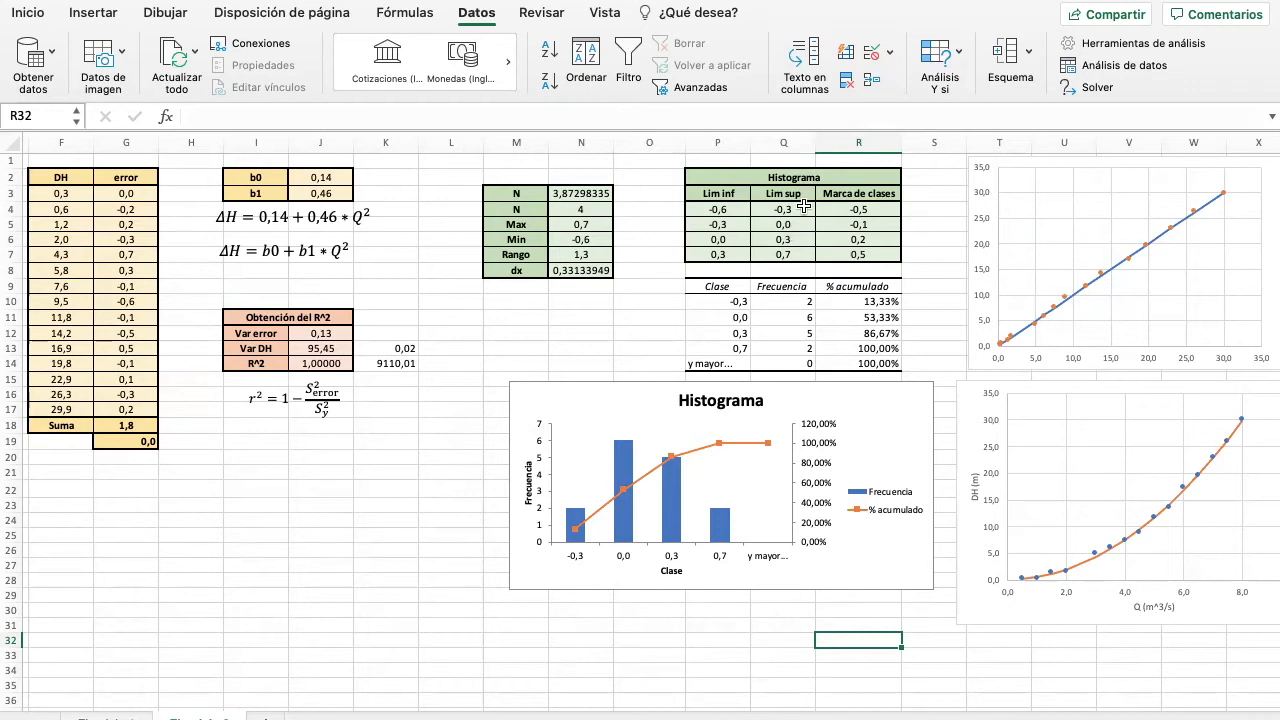
# Select the class table P2:R7 and open the Histograma function of the data analysis tools
pyautogui.moveTo(750, 177); pyautogui.dragTo(805, 254)
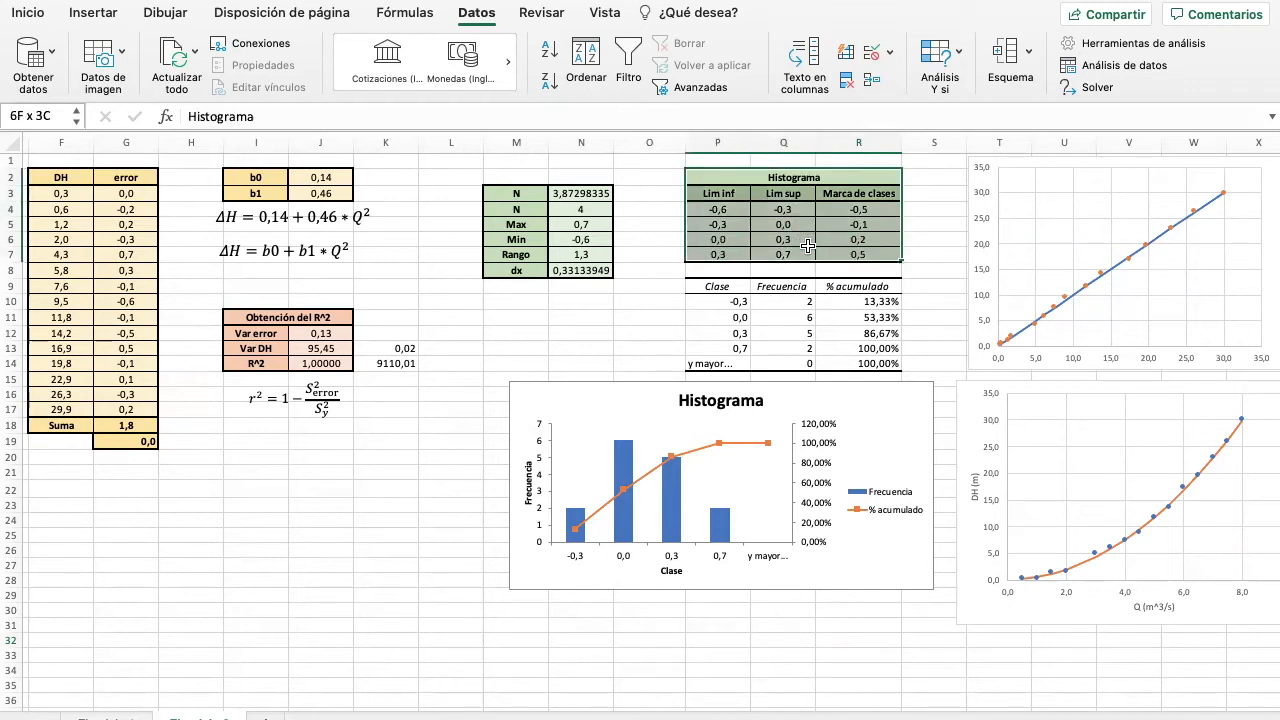
pyautogui.click(1112, 66)
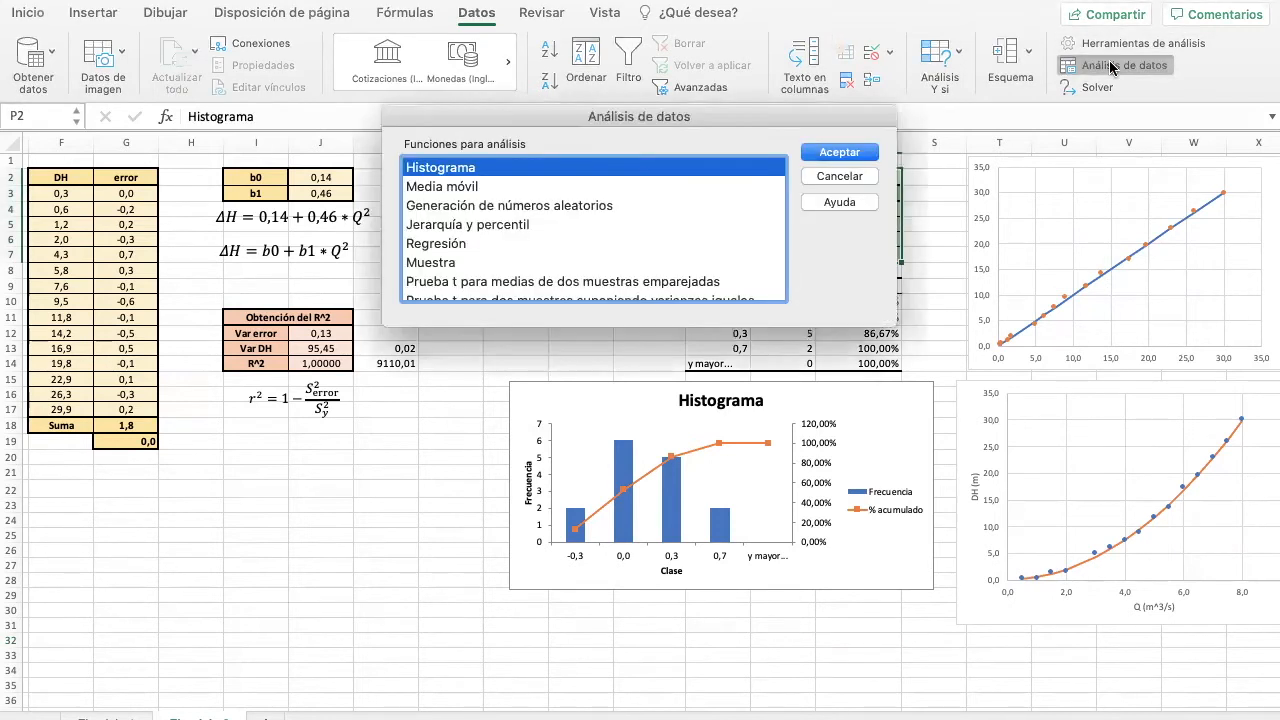
pyautogui.click(837, 152)
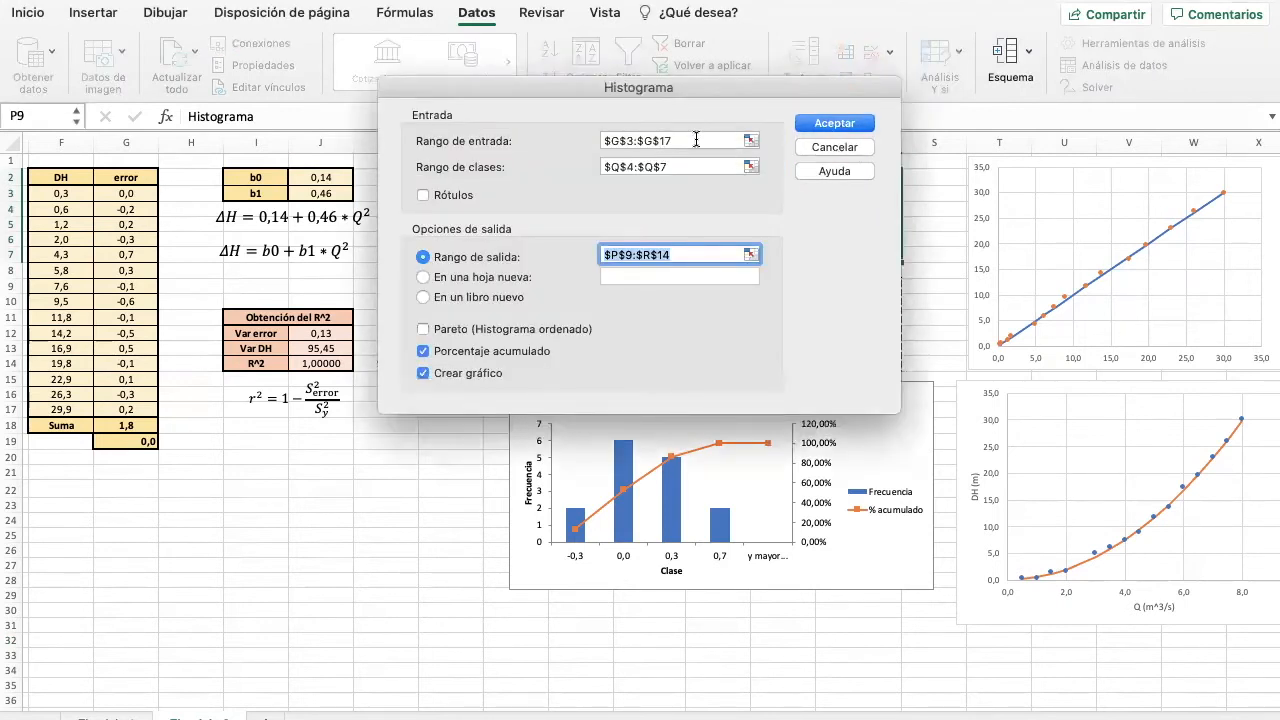
# Set the histogram's input range to $G$3:$G$17 and its class range to $Q$4:$Q$7
pyautogui.click(696, 140)
pyautogui.click(750, 140)
pyautogui.moveTo(97, 199); pyautogui.dragTo(126, 411)
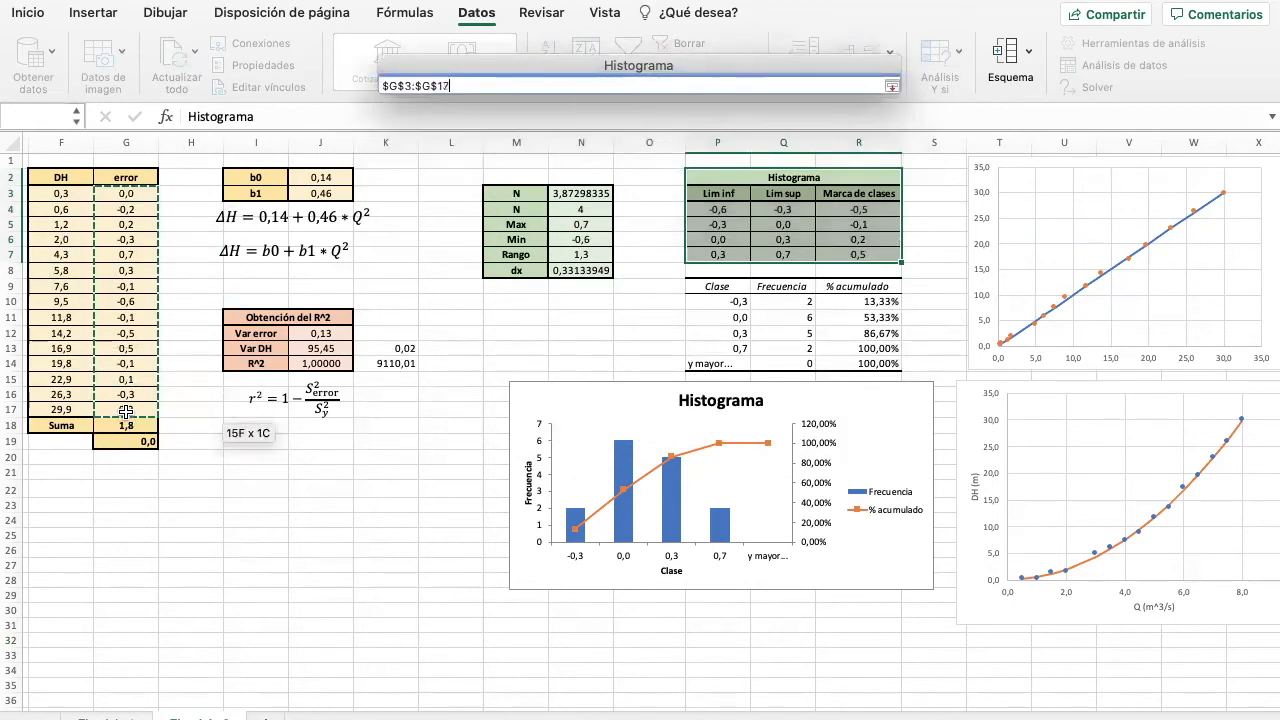
pyautogui.click(891, 86)
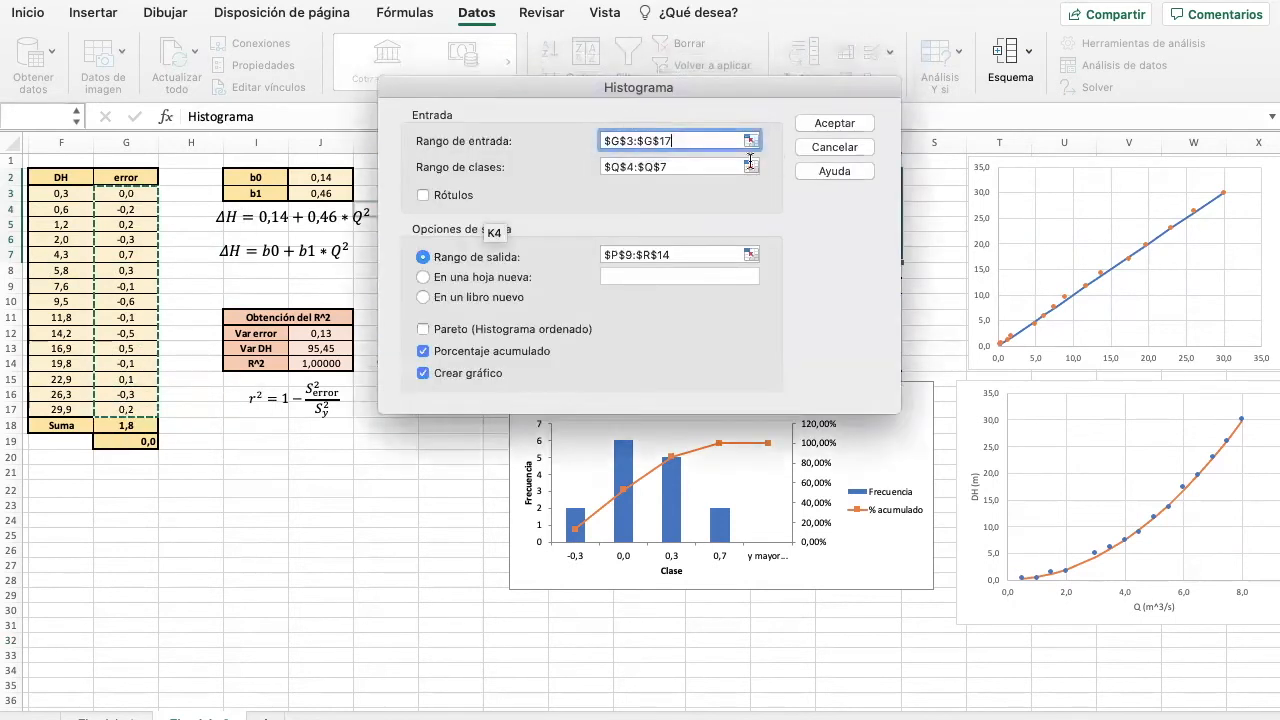
pyautogui.click(750, 166)
pyautogui.moveTo(783, 208); pyautogui.dragTo(795, 254)
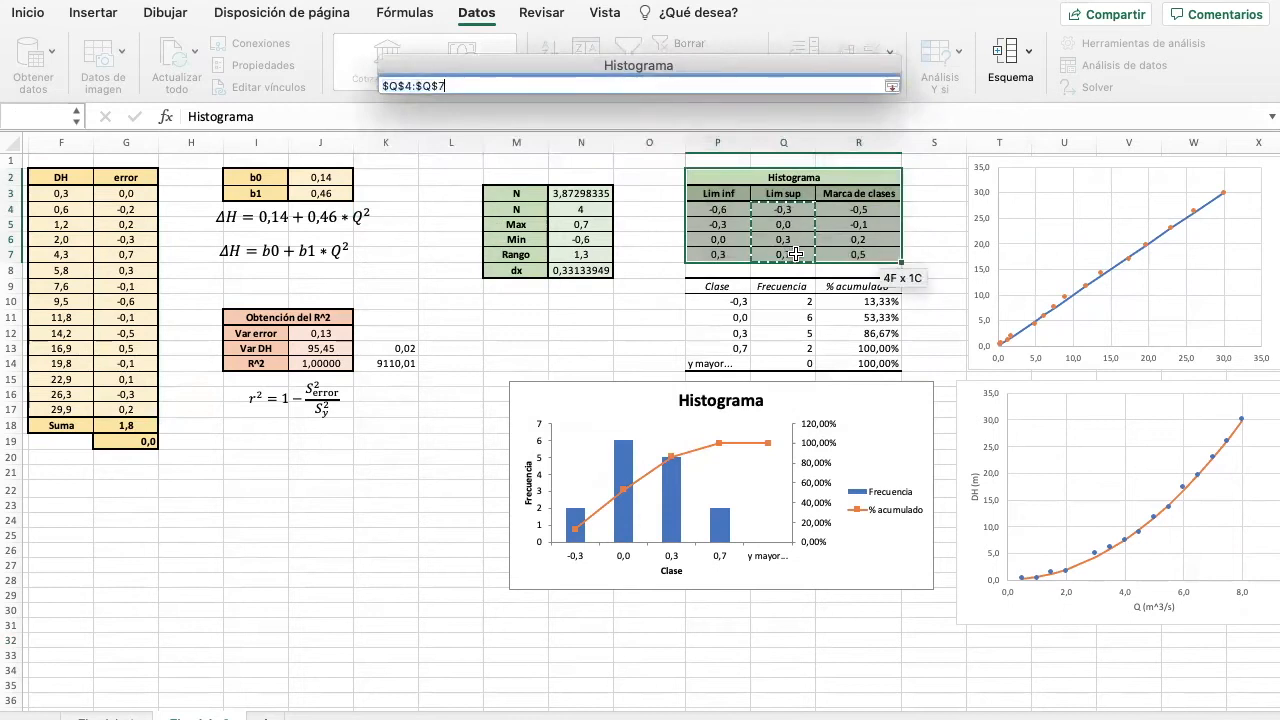
pyautogui.press('Return')
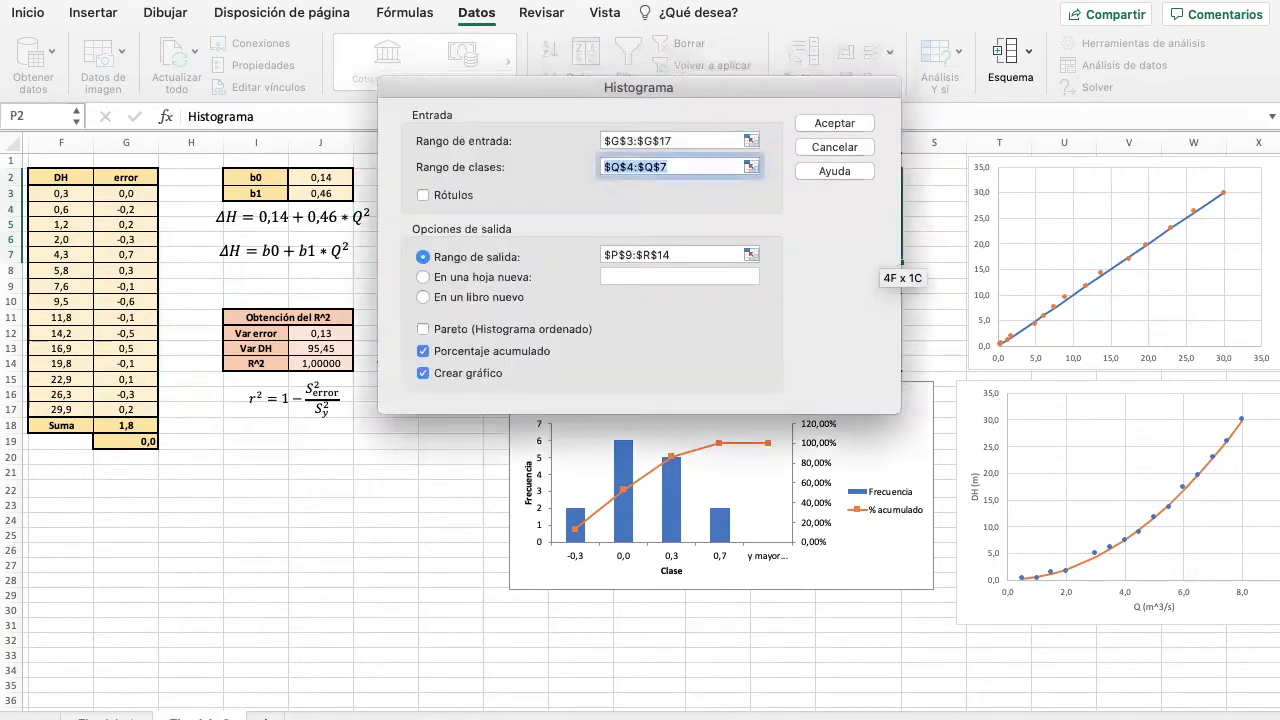
# Set the histogram's output range to $G$22:$M$34, keep the cumulative percentage and chart output, and generate it
pyautogui.click(750, 254)
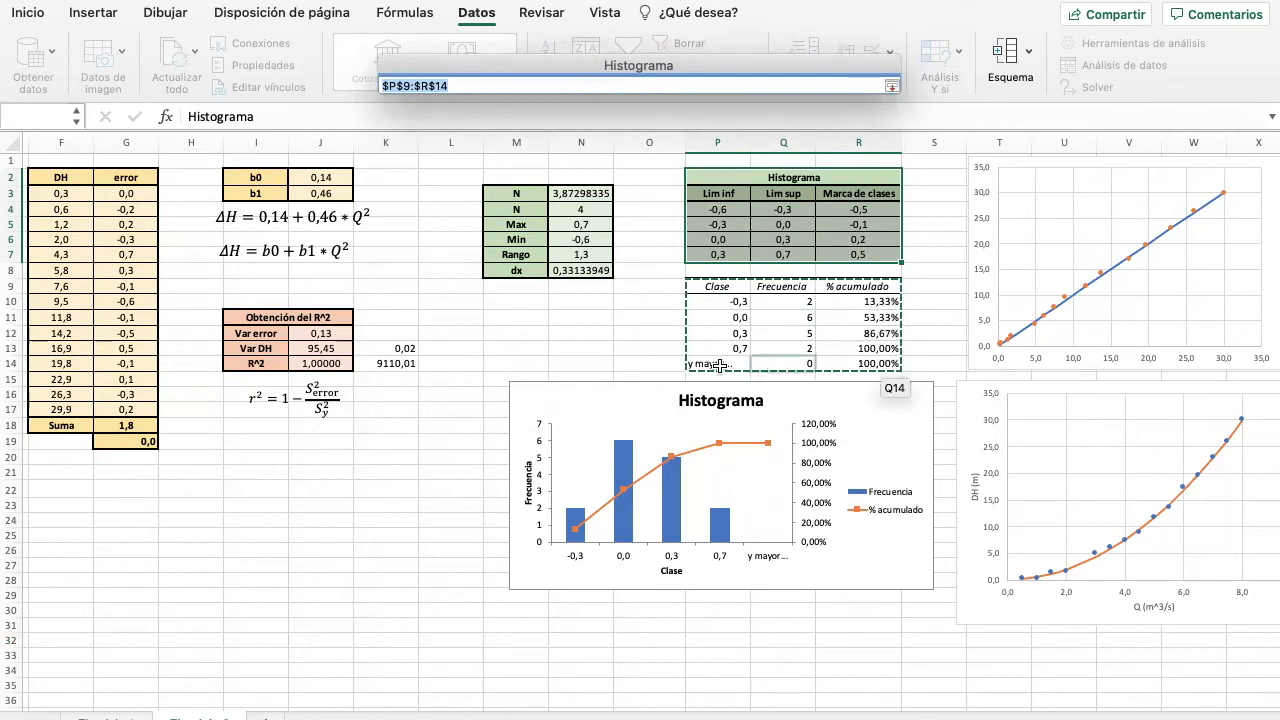
pyautogui.moveTo(95, 484); pyautogui.dragTo(502, 670)
pyautogui.press('Return')
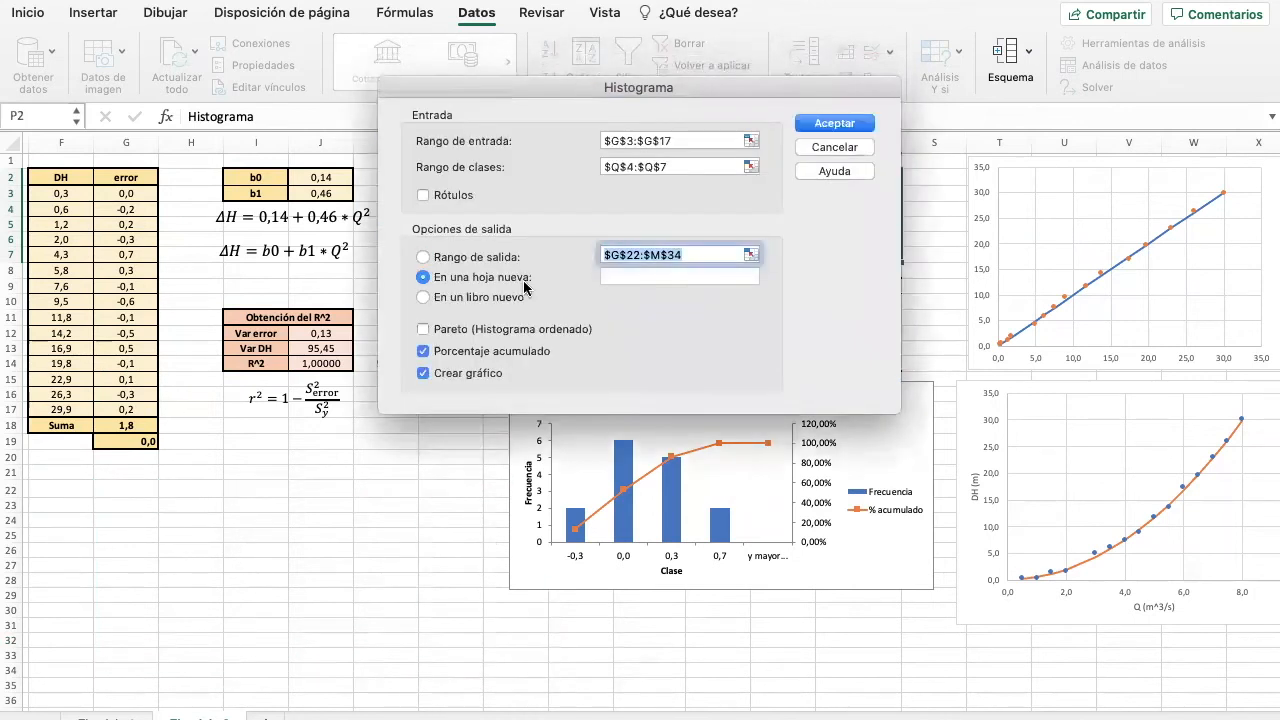
pyautogui.click(526, 278)
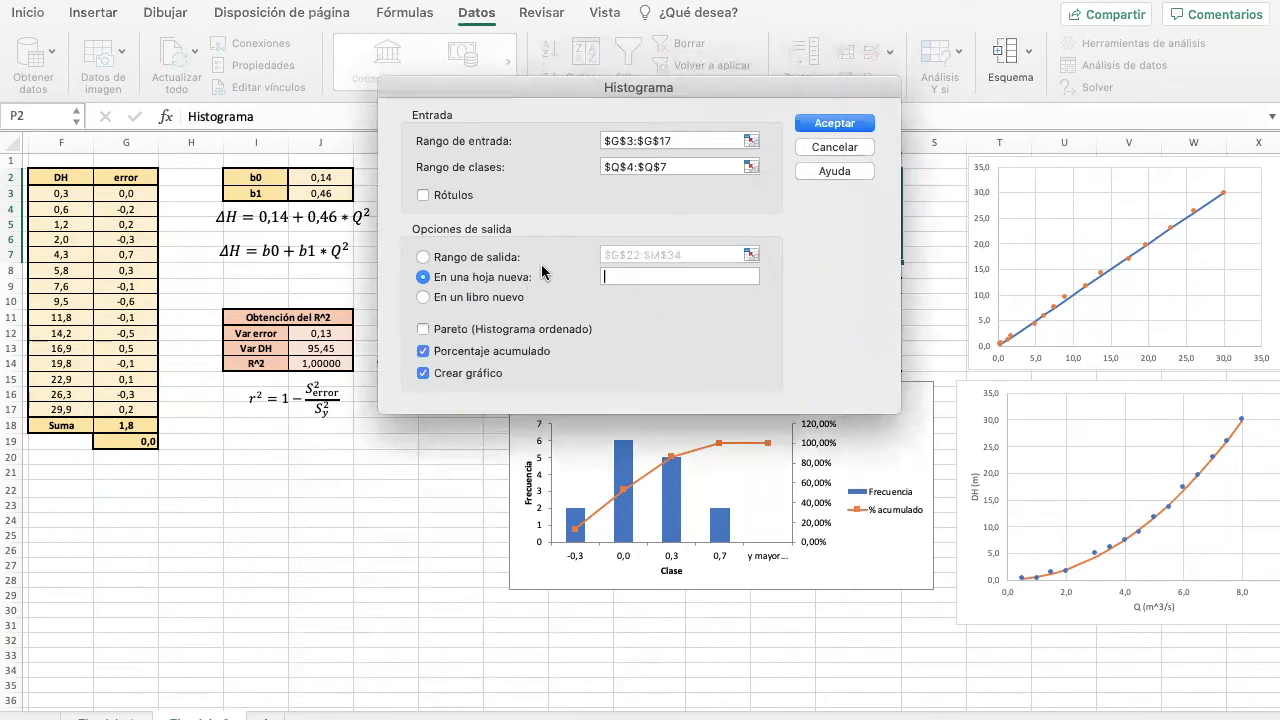
pyautogui.click(423, 257)
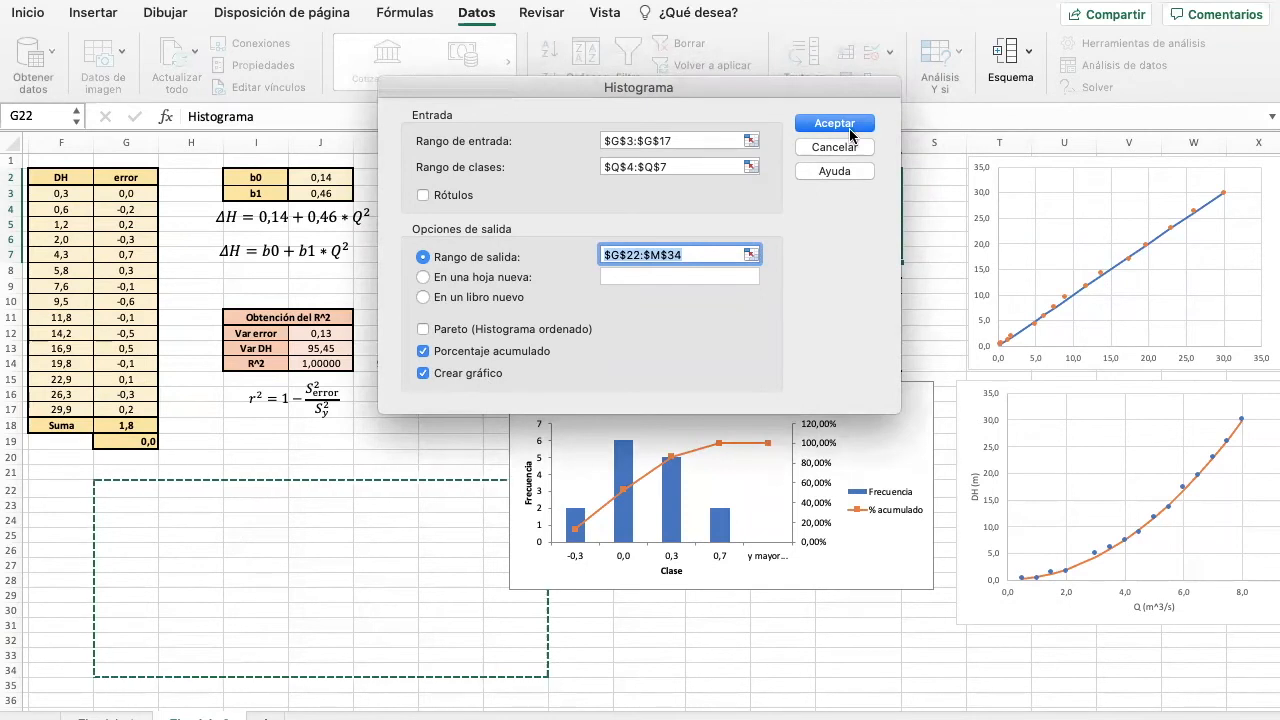
pyautogui.click(846, 124)
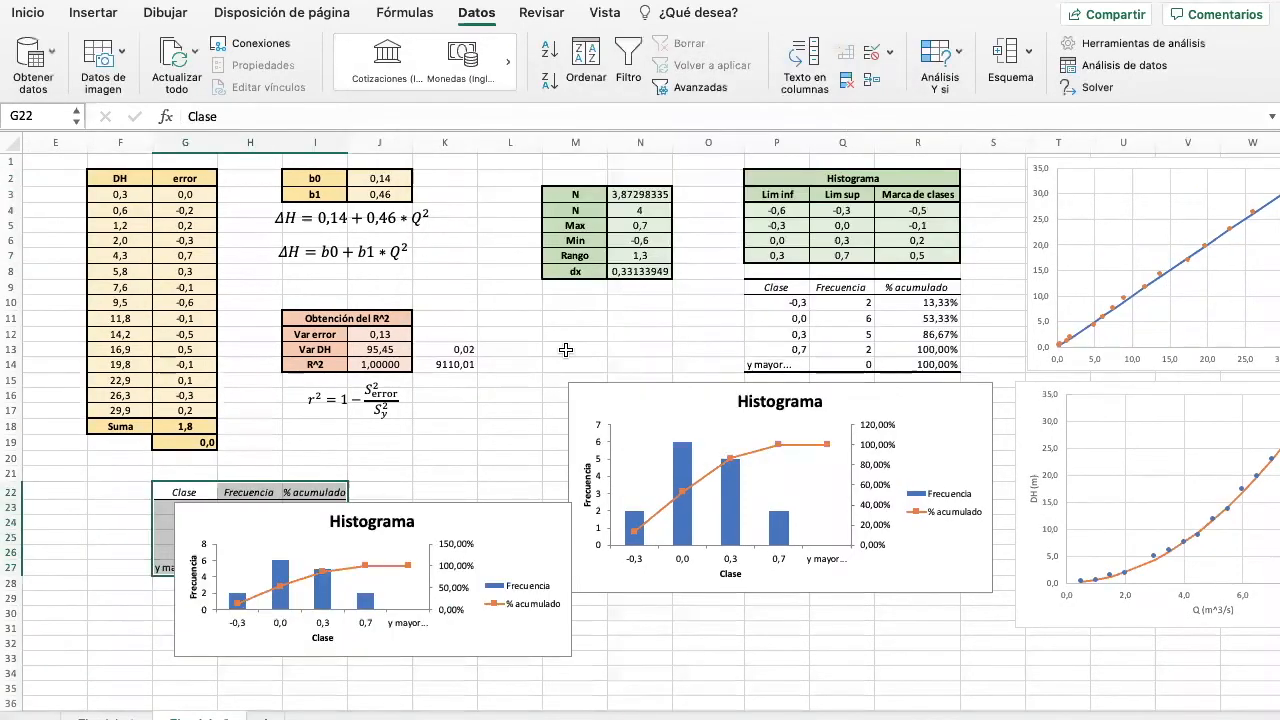
# Move the new histogram chart below its frequency table and enlarge it
pyautogui.scroll(-5, 566, 391)
pyautogui.moveTo(548, 445); pyautogui.dragTo(505, 540)
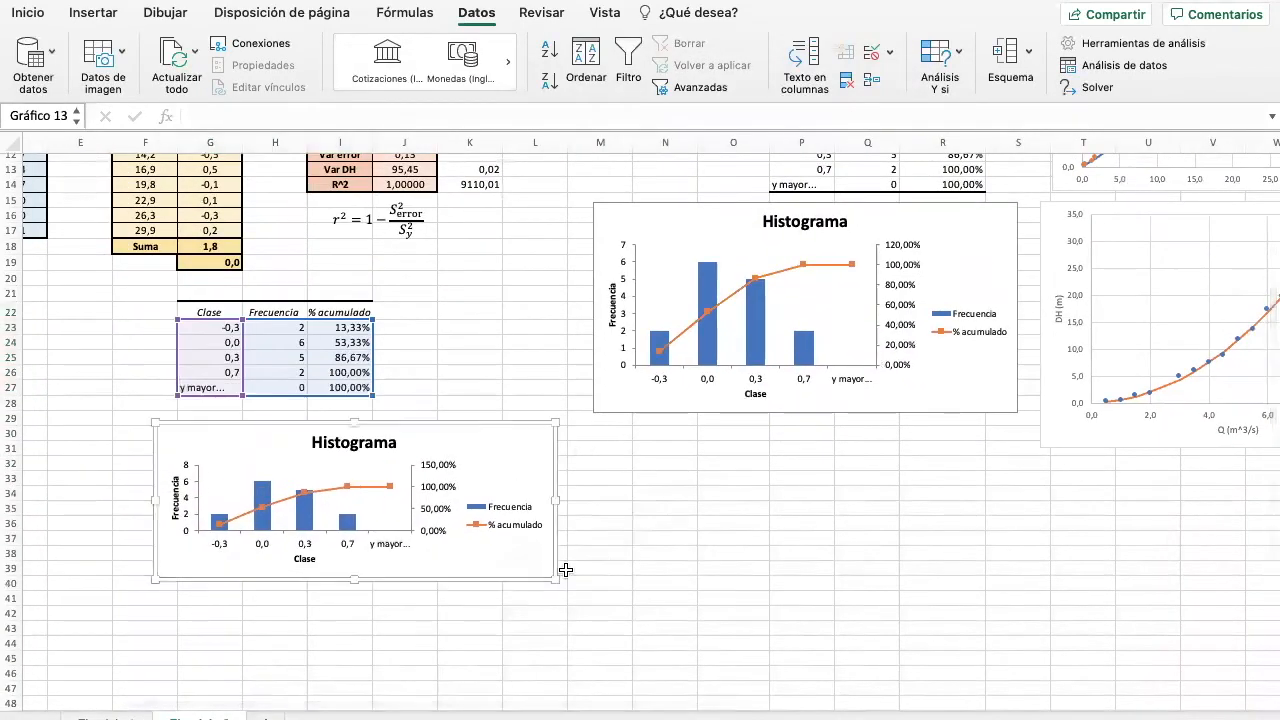
pyautogui.moveTo(558, 580); pyautogui.dragTo(679, 661)
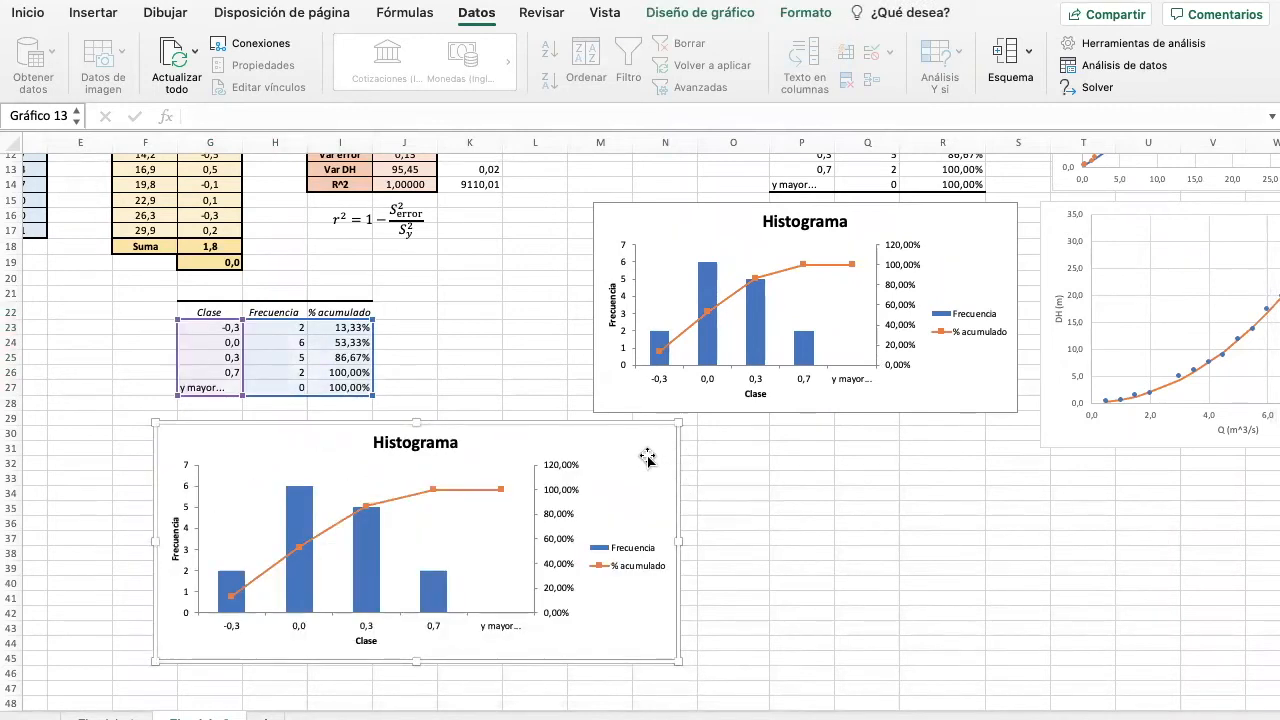
# Delete the new histogram chart below the frequency table
pyautogui.press('BackSpace')
pyautogui.scroll(3, 511, 377)
pyautogui.hscroll(4, 511, 377)
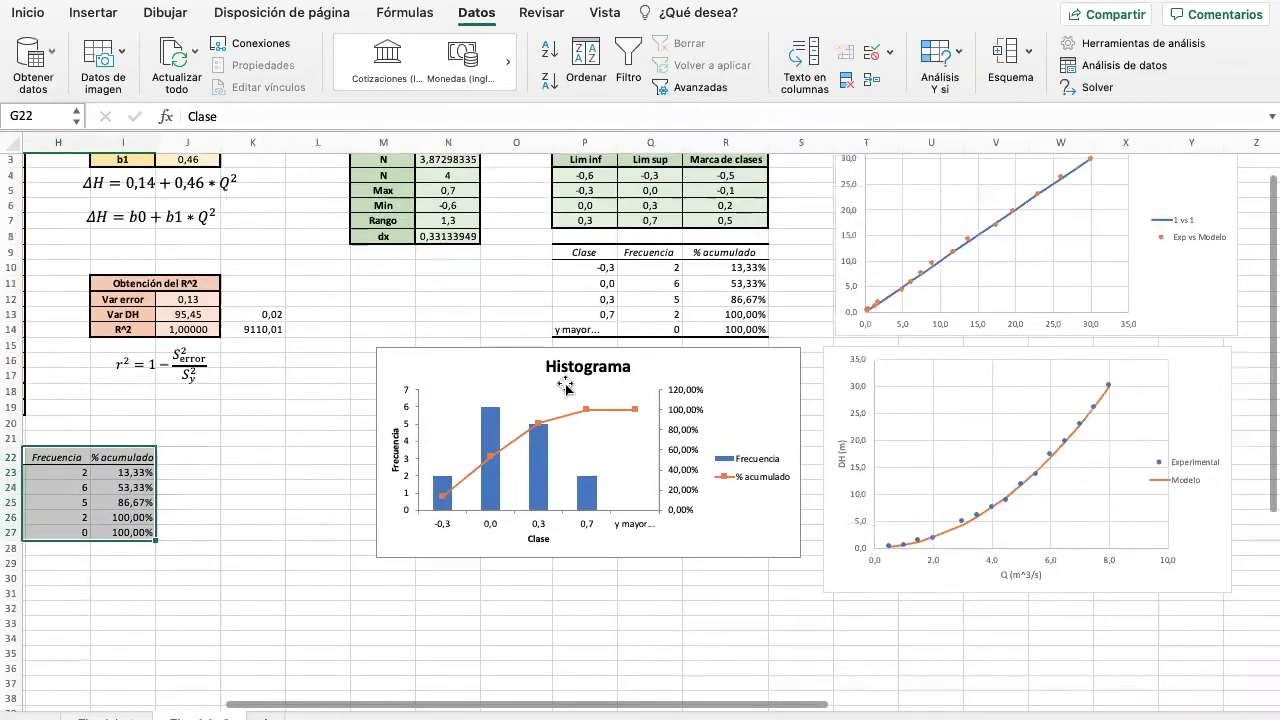
pyautogui.scroll(1, 622, 402)
pyautogui.scroll(1, 622, 402)
pyautogui.hscroll(-1, 622, 402)
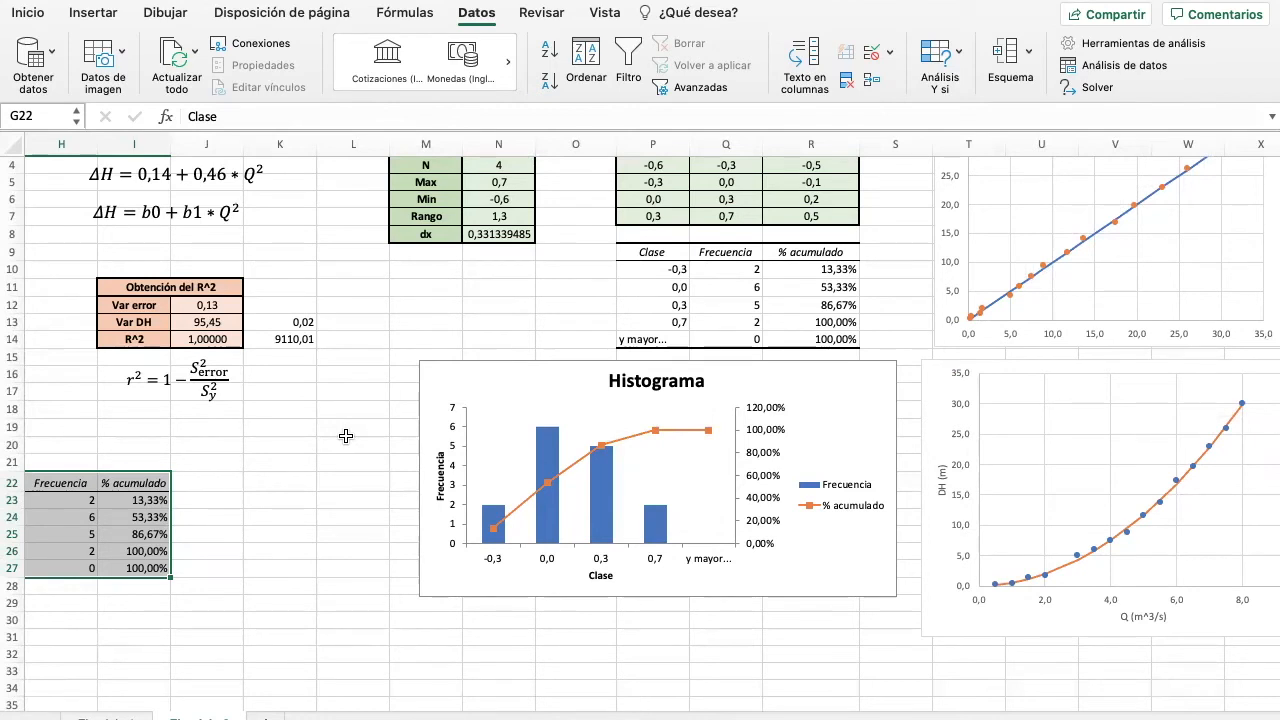
# Switch to the slide show, view the slide "Comparar modelo con datos experimentales" and return to "Análisis del Ajuste"
pyautogui.hscroll(9, 346, 436)
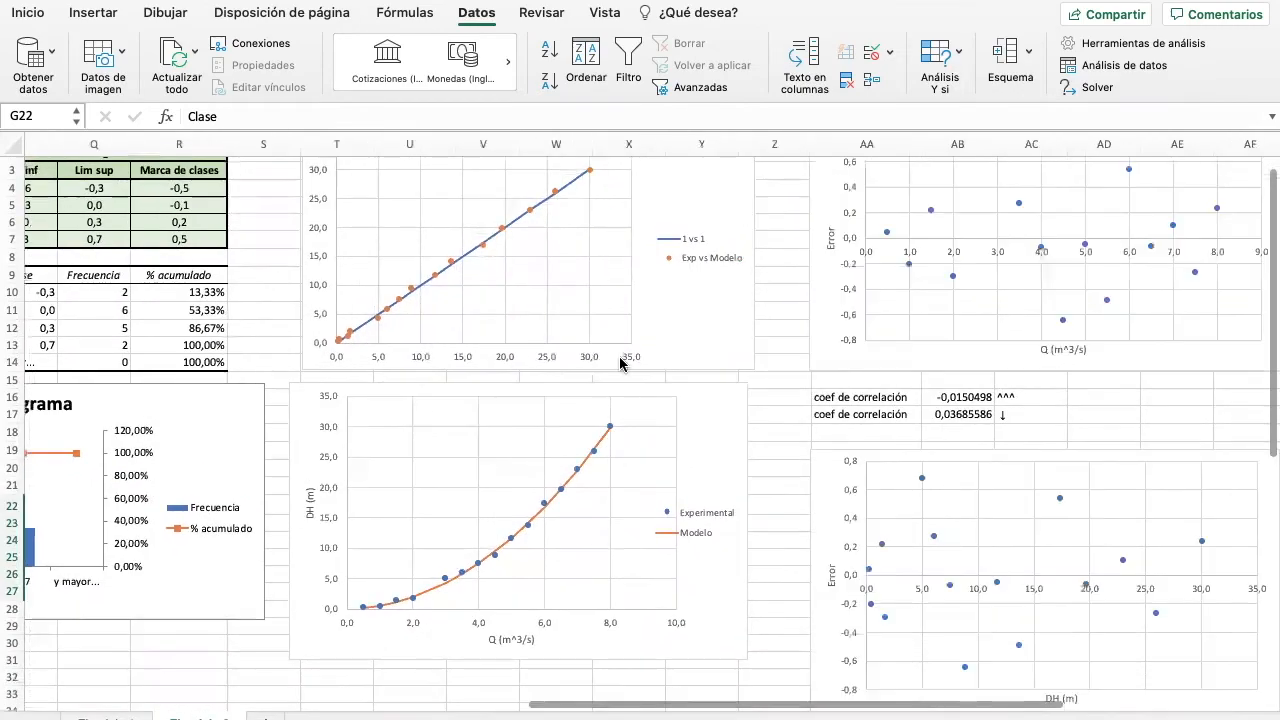
pyautogui.hotkey('ctrl', 'Left')
pyautogui.hotkey('ctrl', 'Left')
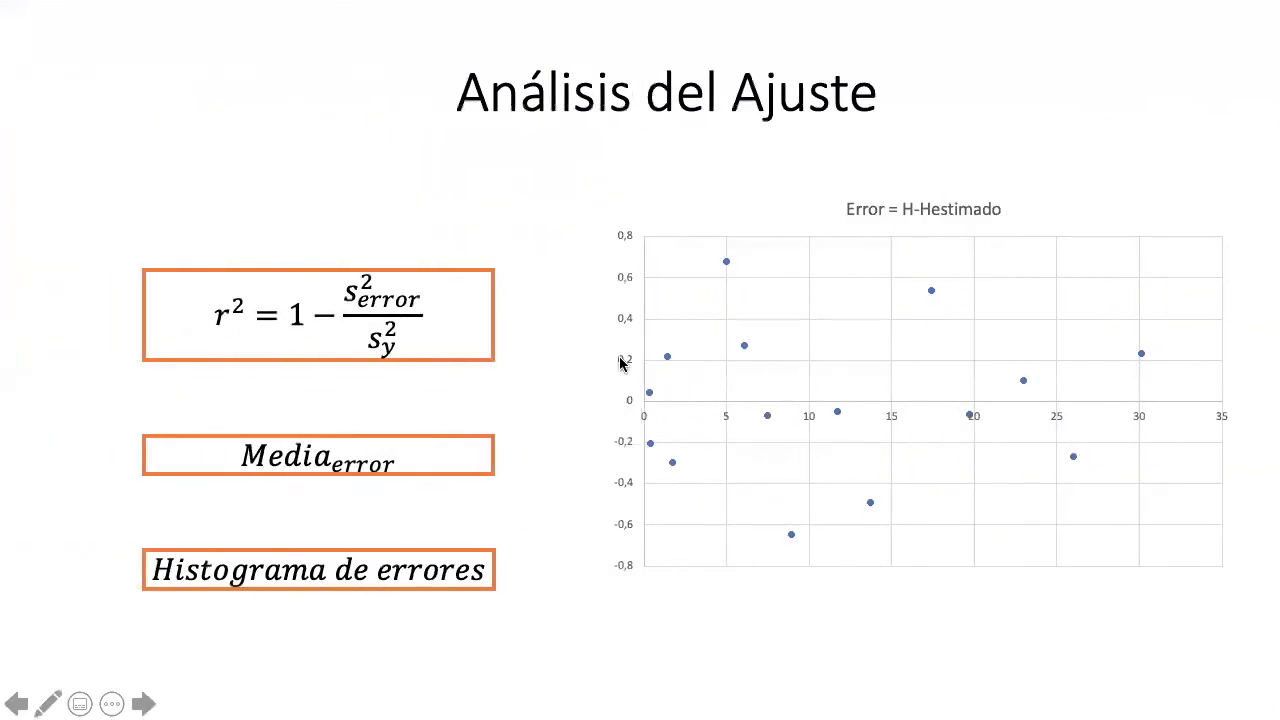
pyautogui.press('Right')
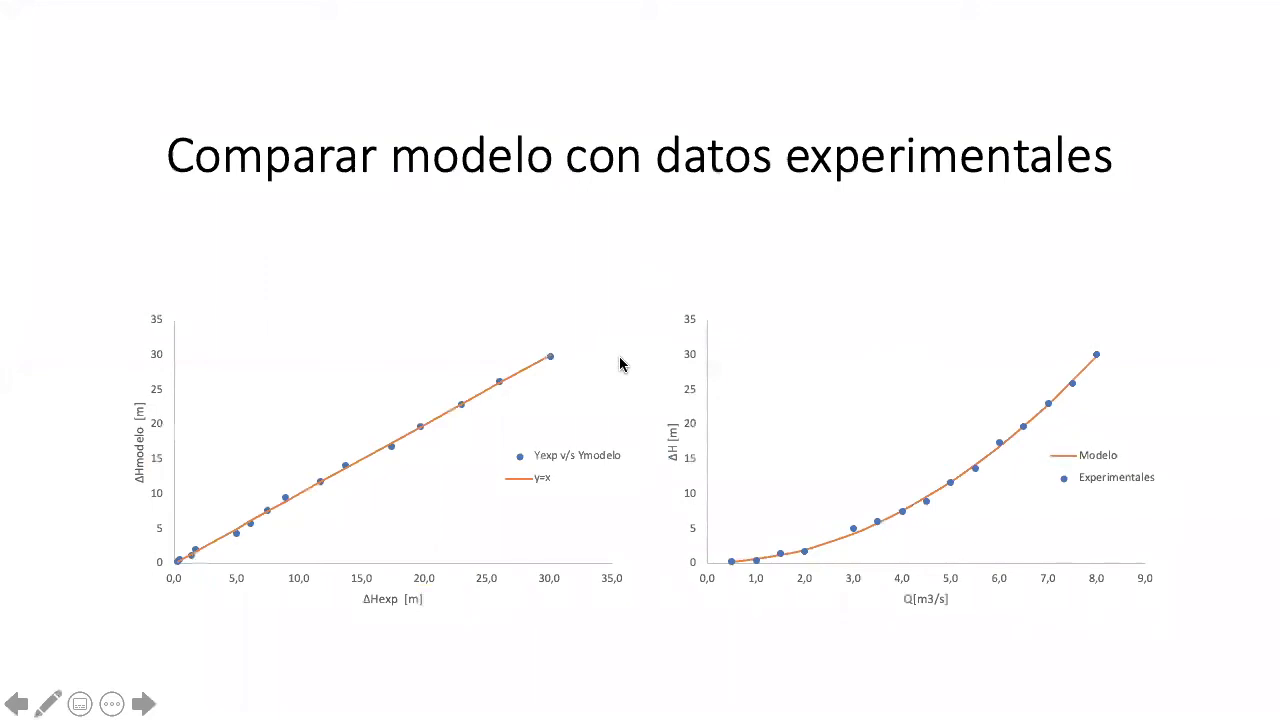
pyautogui.press('Left')
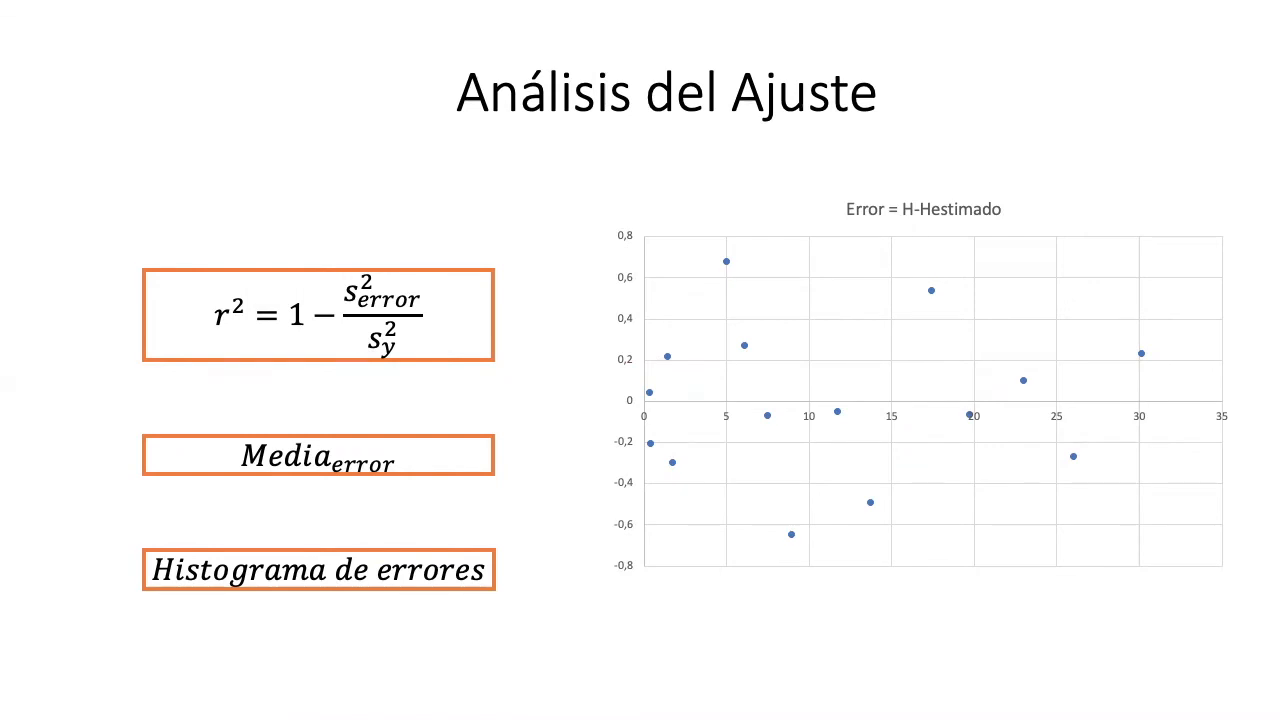
# Switch back to the spreadsheet in Excel and examine the scatter chart of error against Q (m^3/s)
pyautogui.hotkey('ctrl', 'Right')
pyautogui.hotkey('ctrl', 'Right')
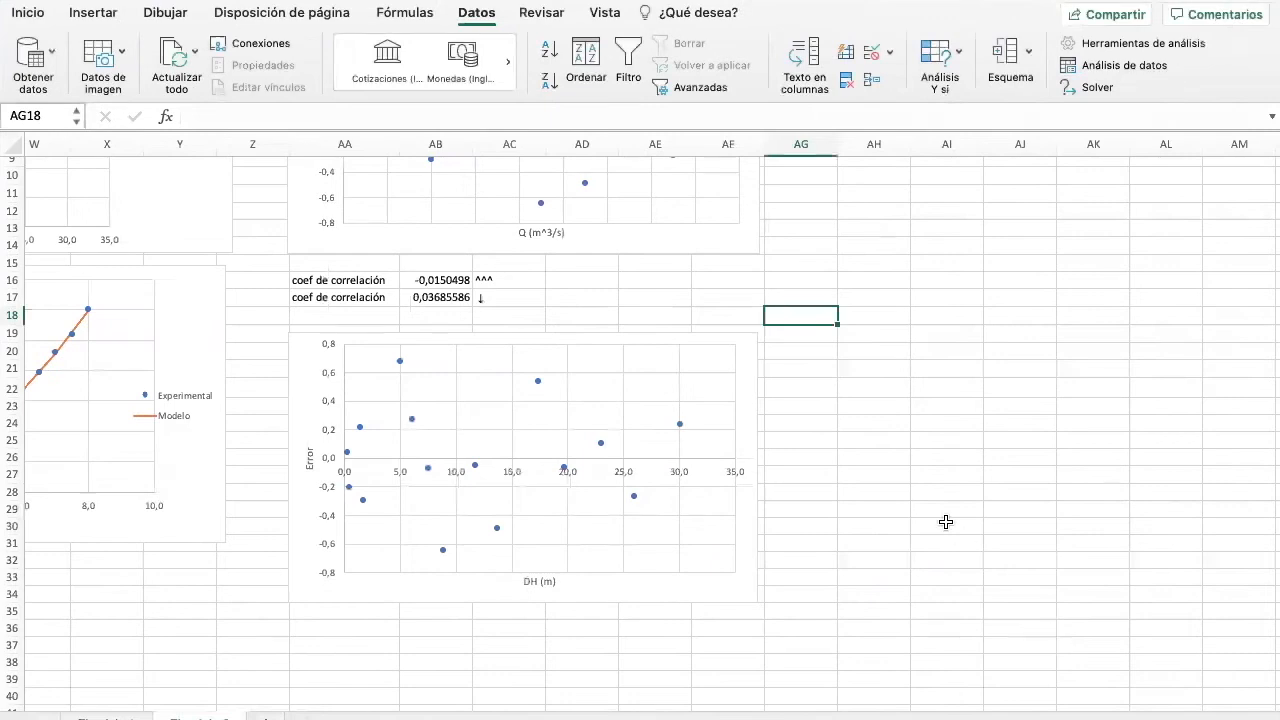
pyautogui.scroll(3, 946, 521)
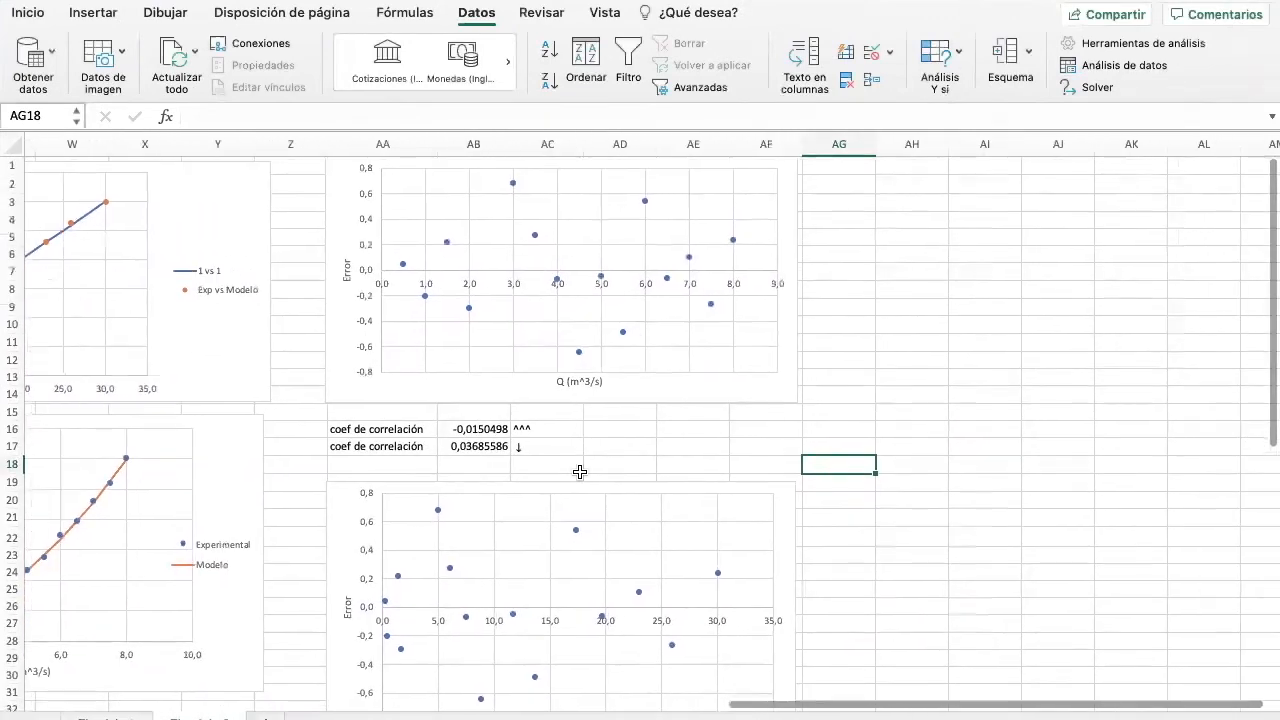
pyautogui.click(374, 381)
pyautogui.scroll(-3, 374, 381)
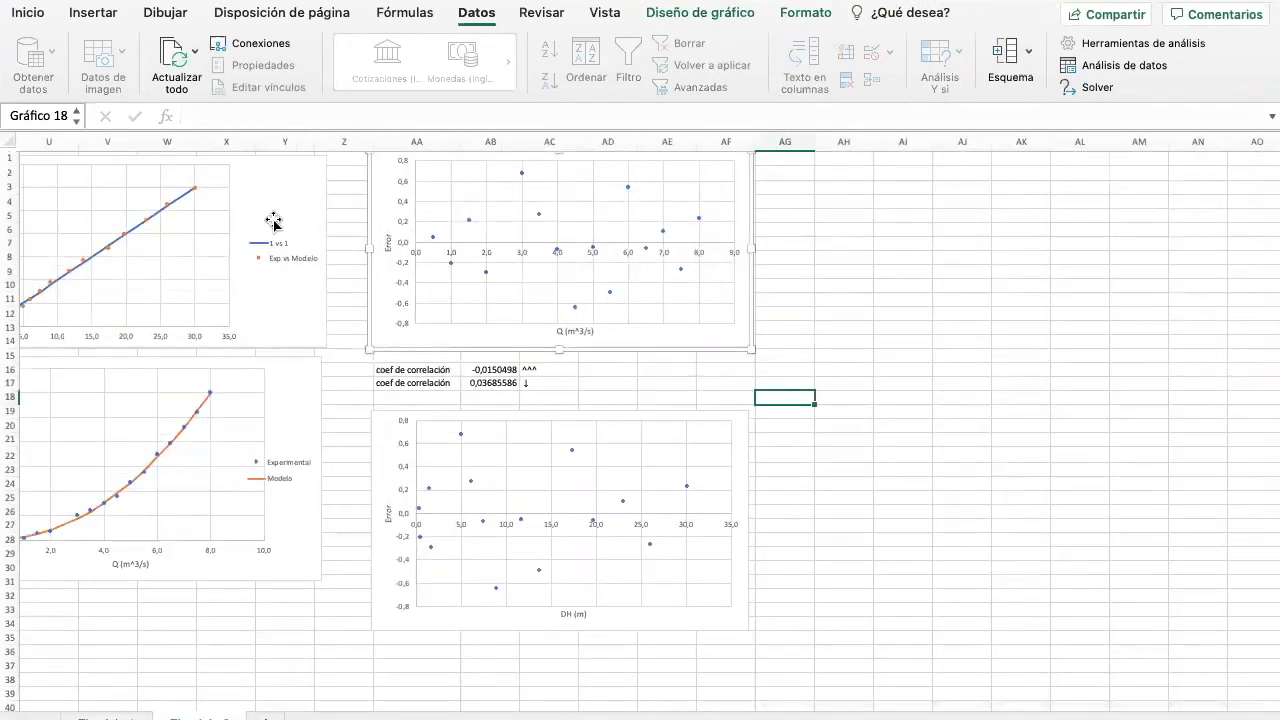
pyautogui.hscroll(-10, 271, 214)
pyautogui.hscroll(10, 273, 280)
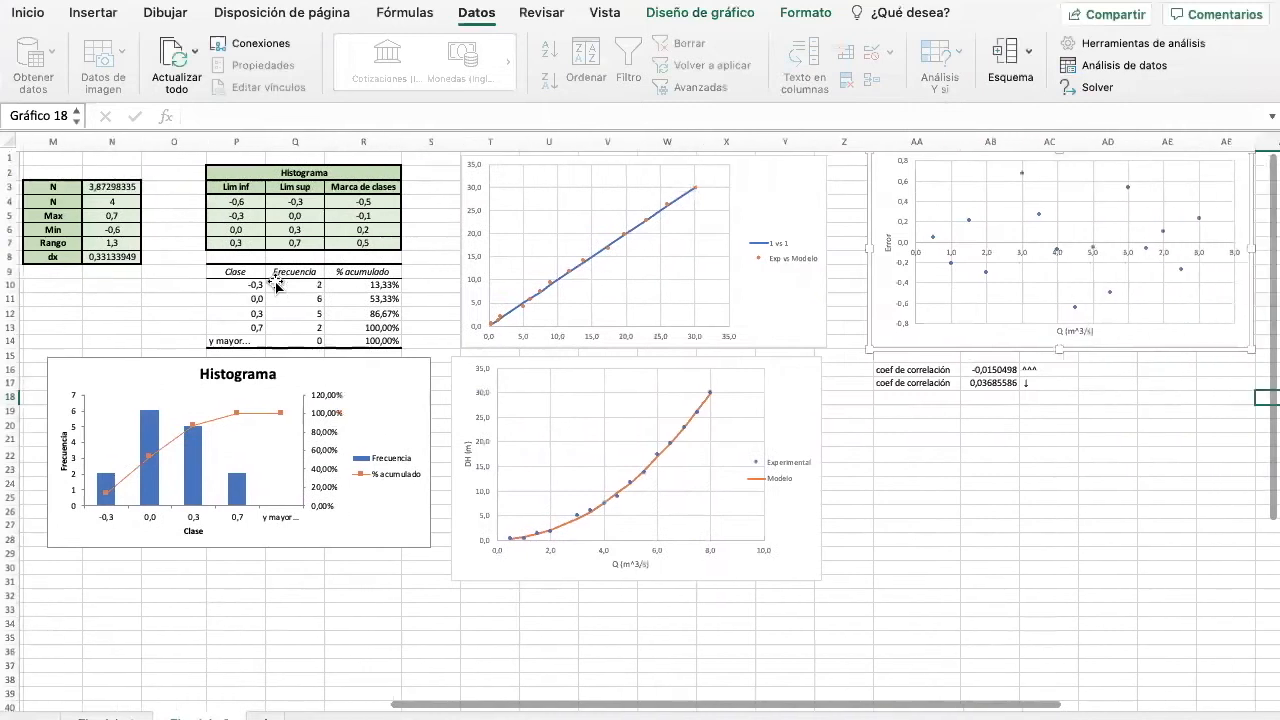
pyautogui.scroll(3, 403, 217)
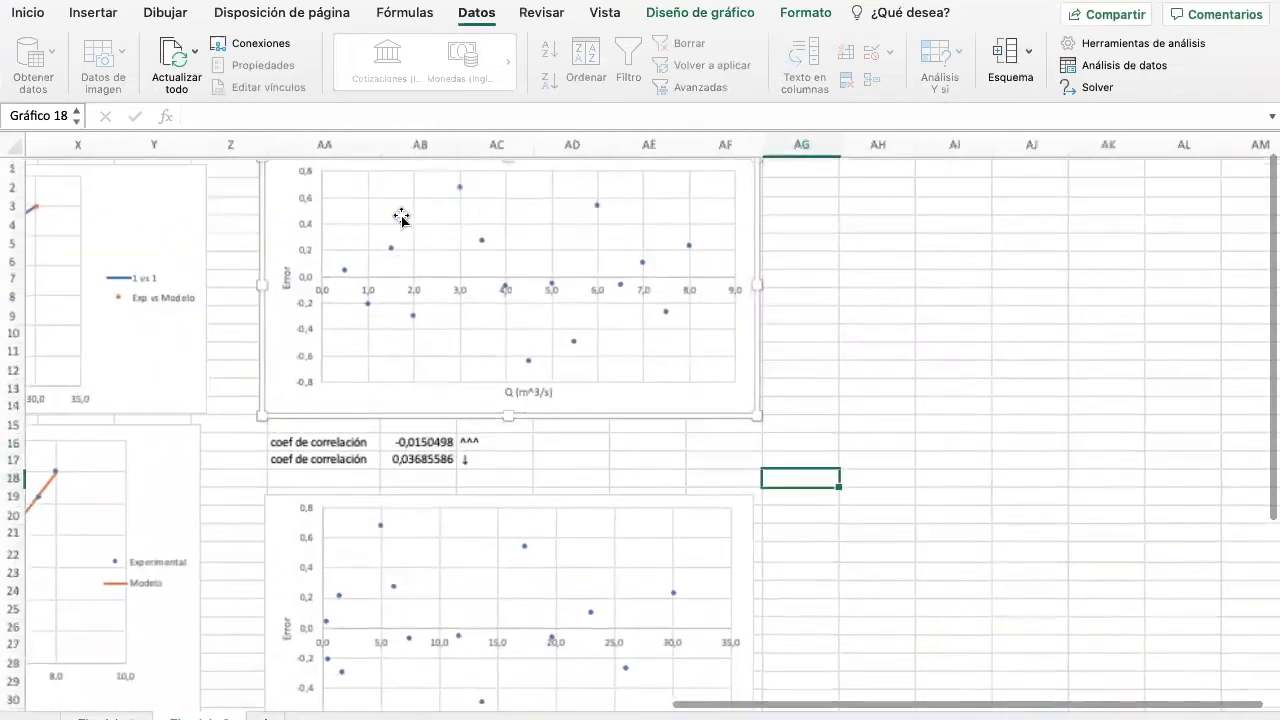
pyautogui.hscroll(-2, 372, 474)
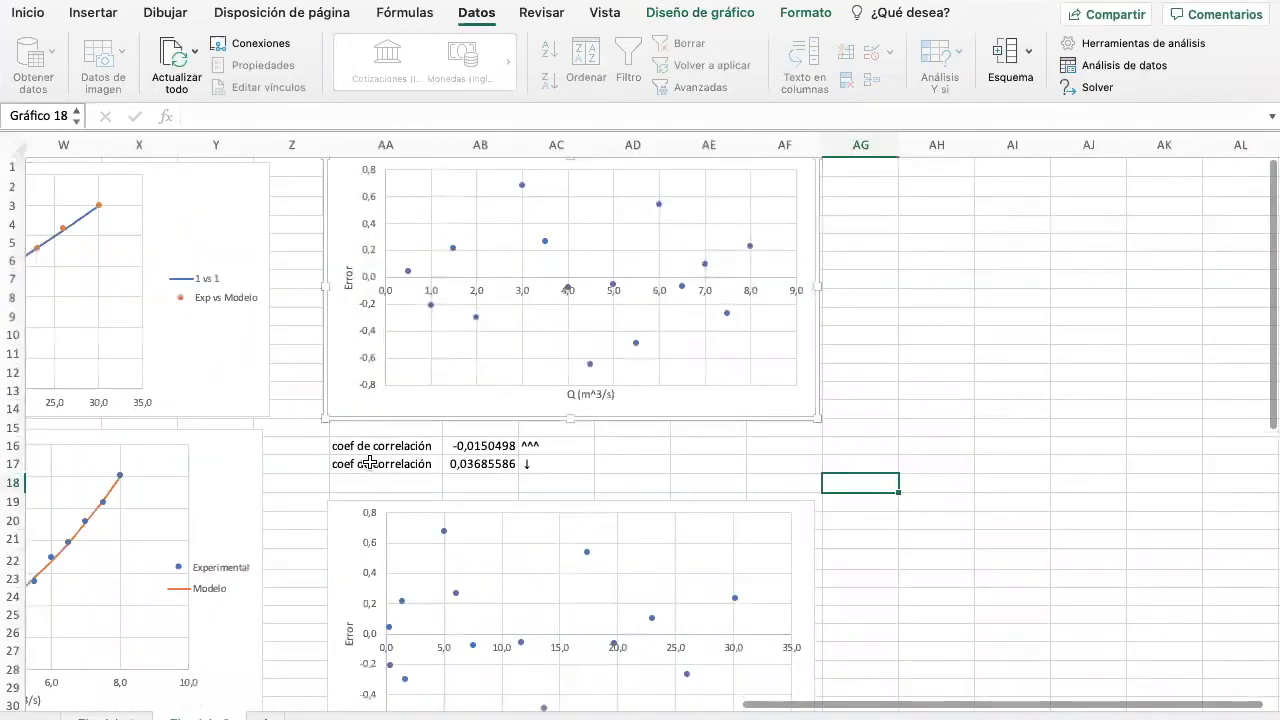
# Inspect the correlation coefficient formula in AB16 and trace its referenced ranges C3:C17 and G3:G17
pyautogui.click(496, 445)
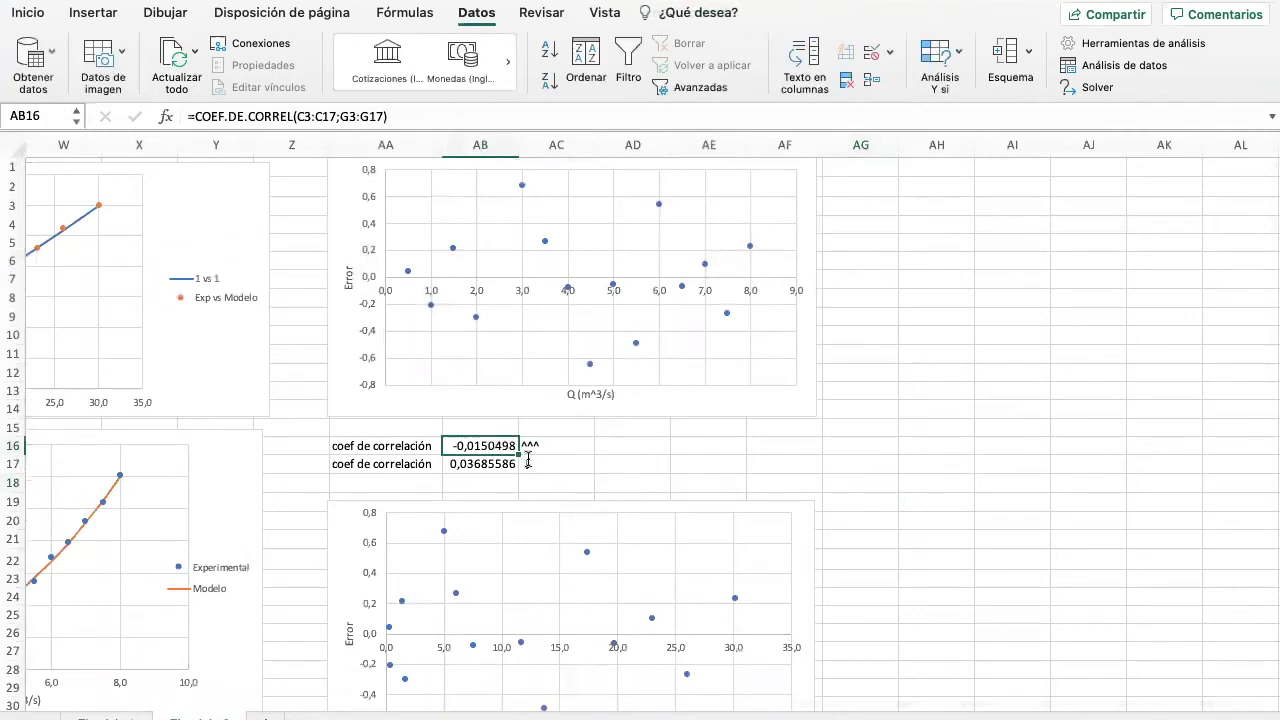
pyautogui.click(488, 117)
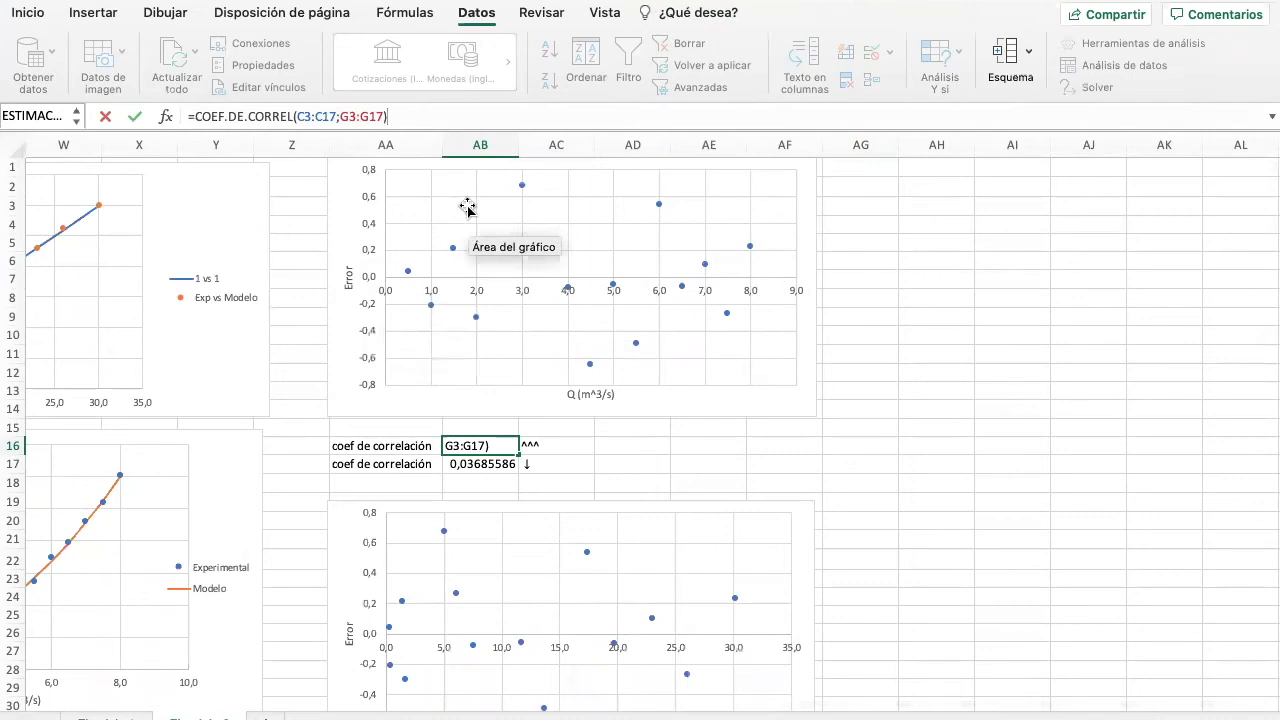
pyautogui.hscroll(-15, 316, 319)
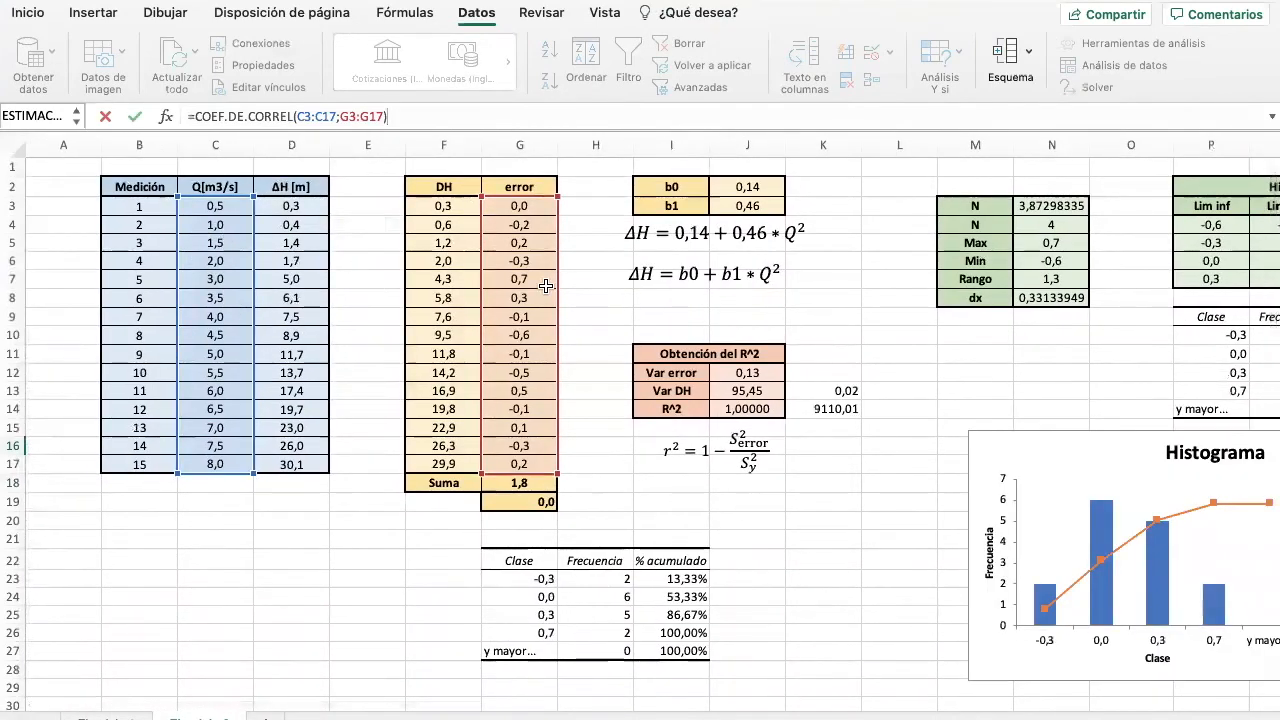
pyautogui.hscroll(12, 582, 362)
pyautogui.hscroll(8, 582, 362)
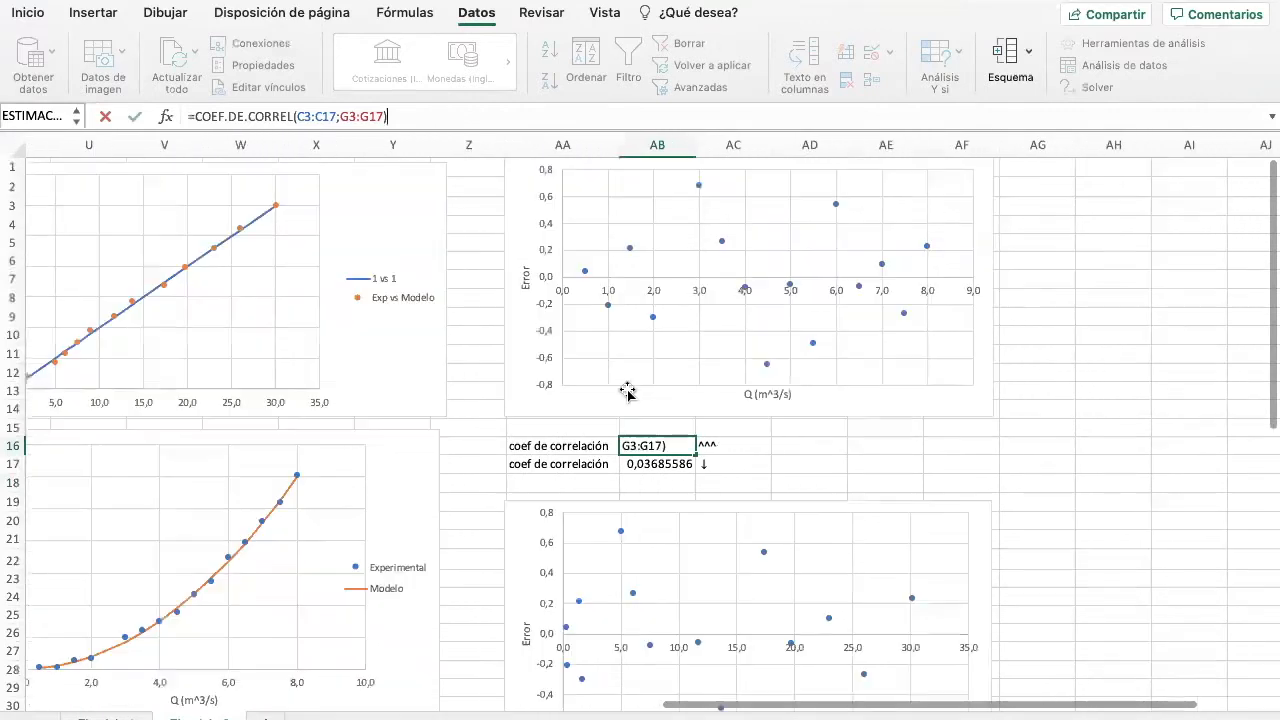
pyautogui.press('Return')
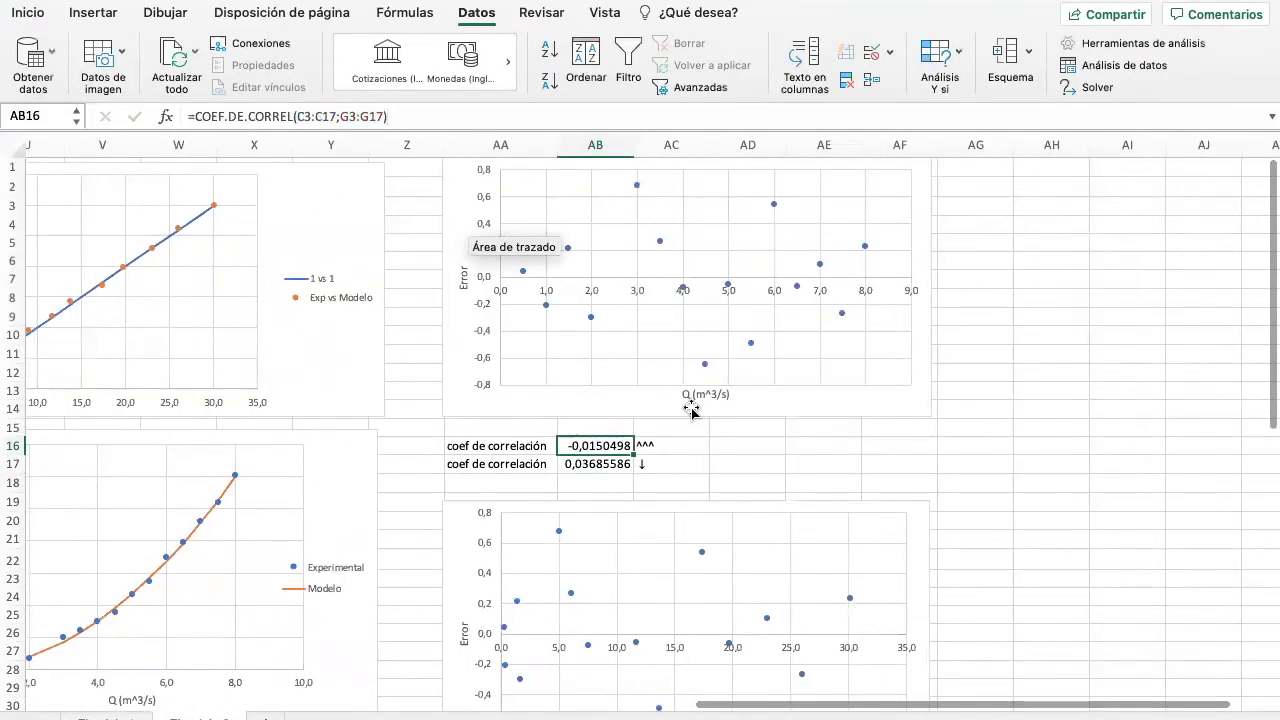
pyautogui.press('Up')
# Select the scatter chart of error against DH (m) and examine its data points
pyautogui.scroll(-3, 692, 410)
pyautogui.scroll(-3, 692, 410)
pyautogui.hscroll(1, 692, 410)
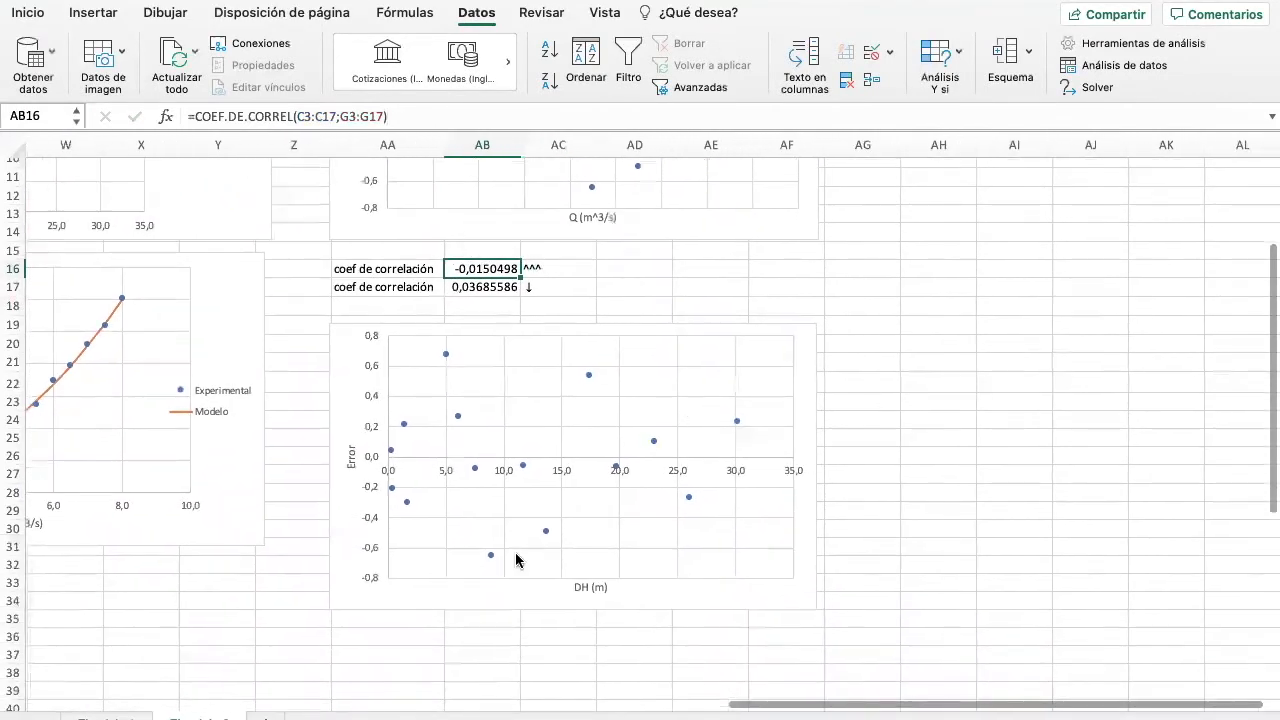
pyautogui.click(336, 571)
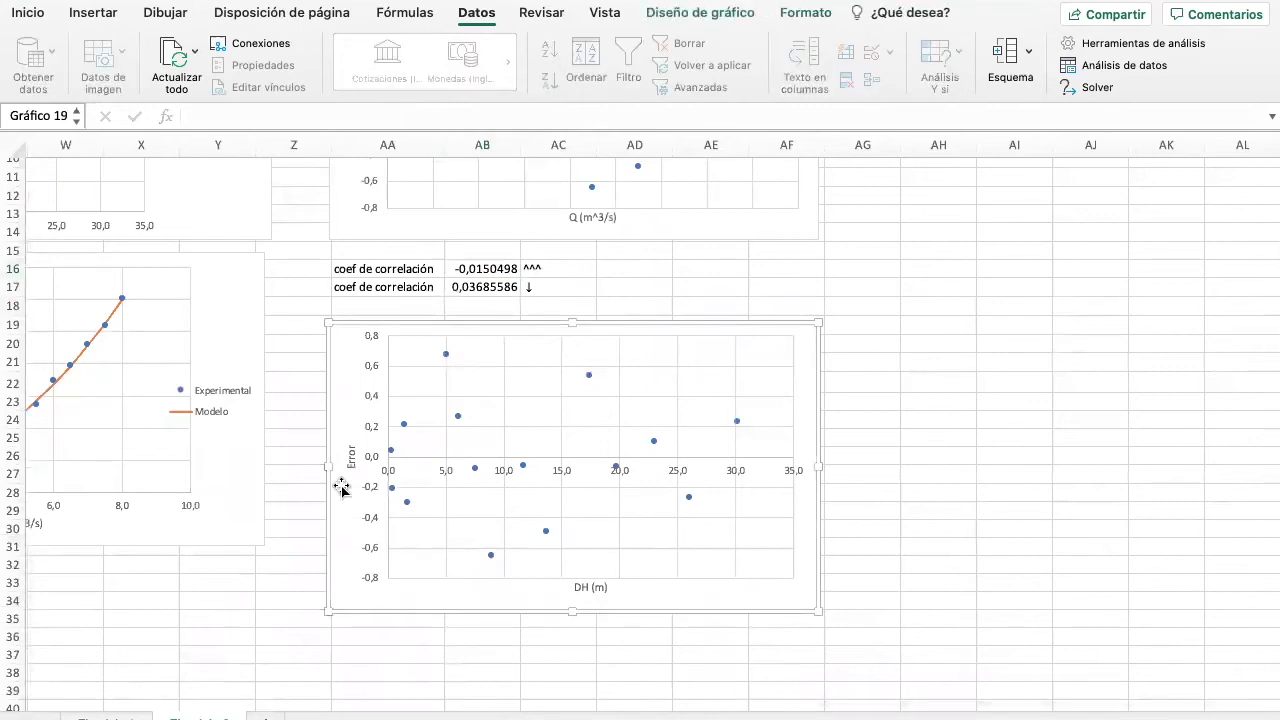
pyautogui.click(380, 110)
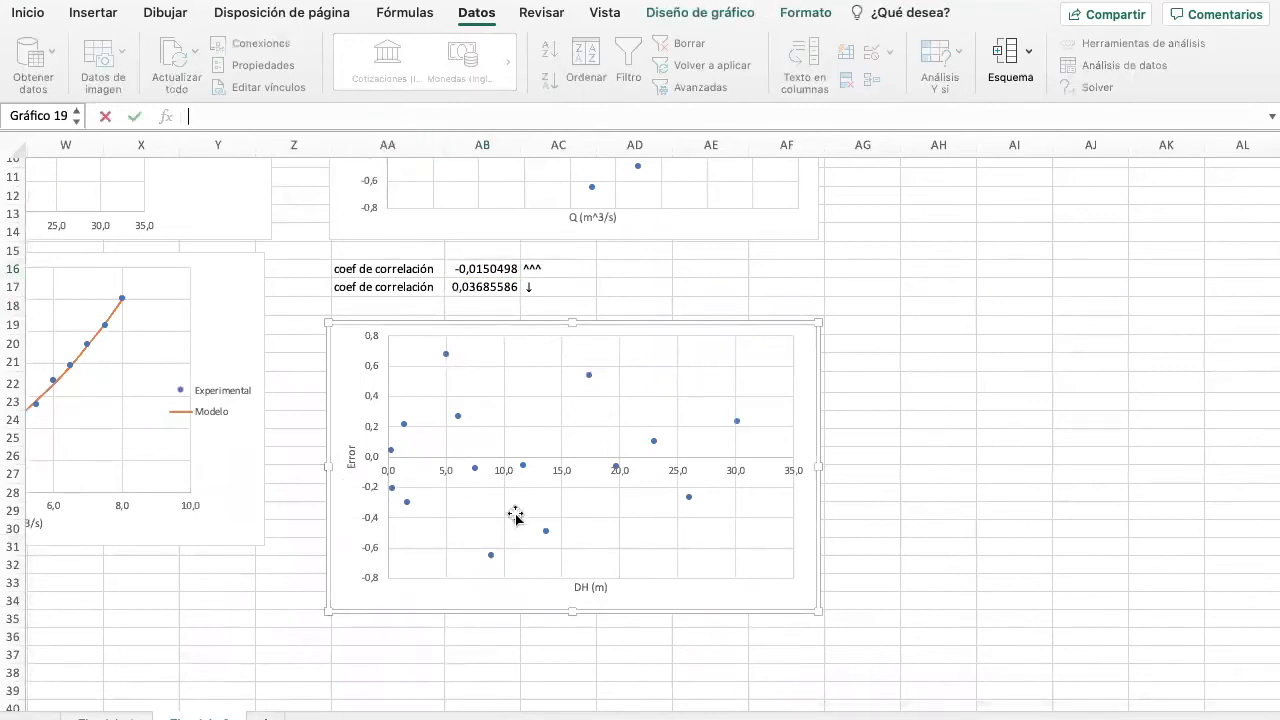
pyautogui.scroll(2, 563, 476)
pyautogui.hscroll(1, 563, 476)
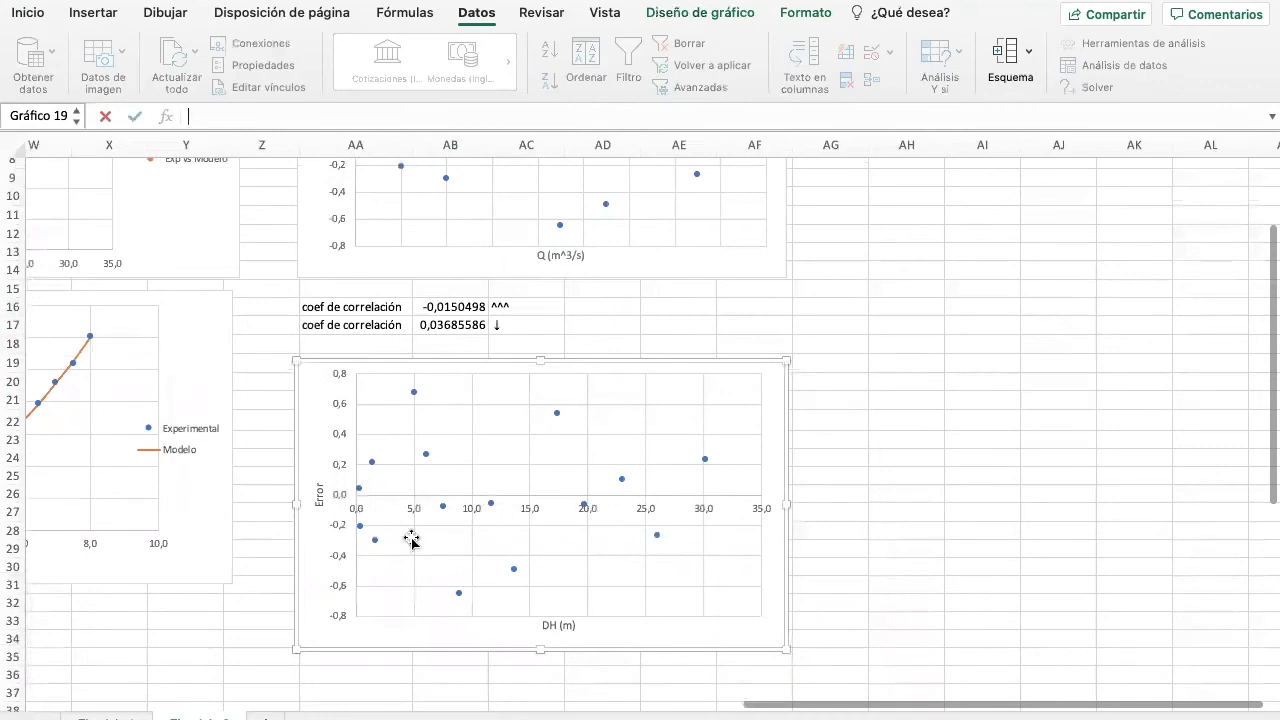
pyautogui.moveTo(663, 544)
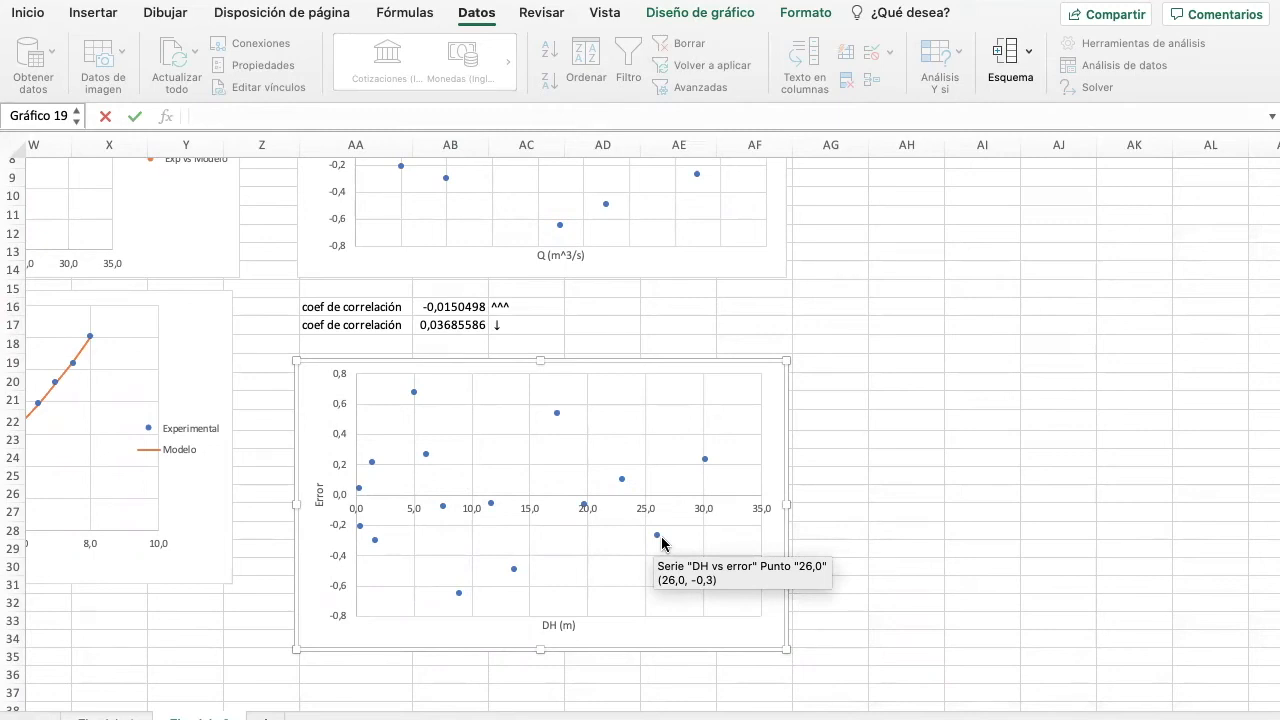
# Inspect the correlation coefficient formula in AB17 and trace its referenced ranges D3:D17 and G3:G17
pyautogui.click(440, 328)
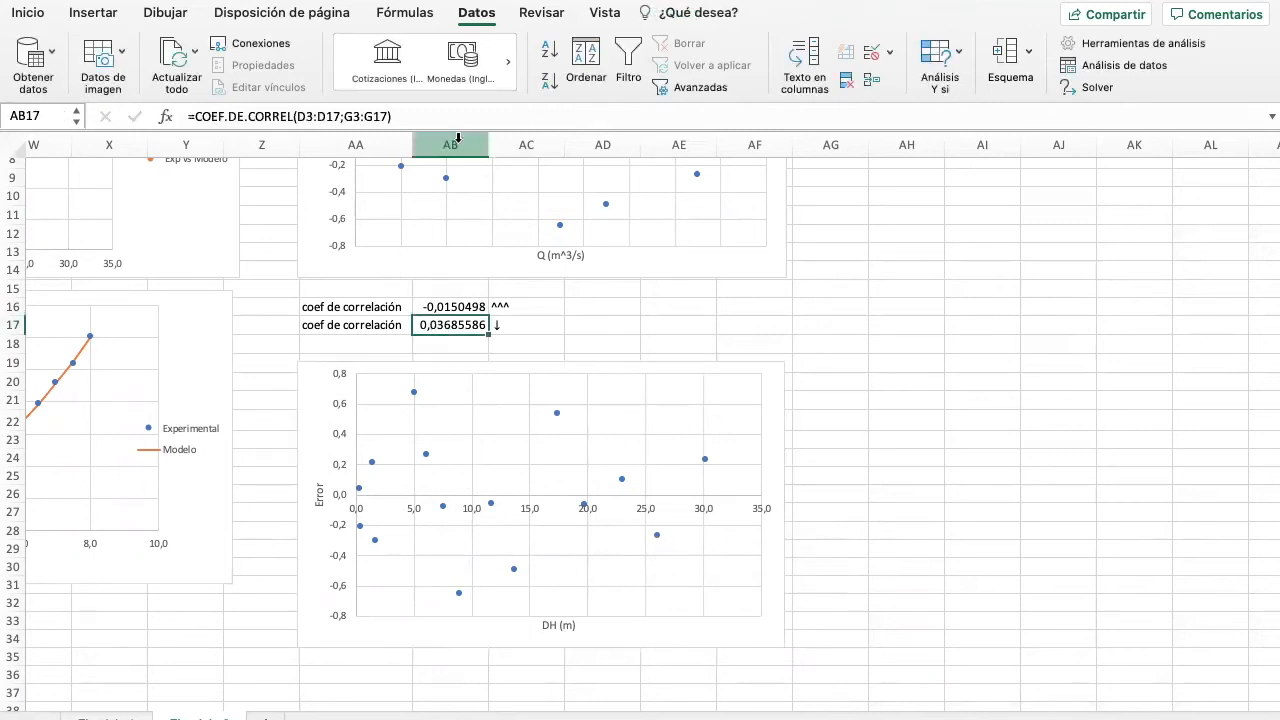
pyautogui.click(466, 114)
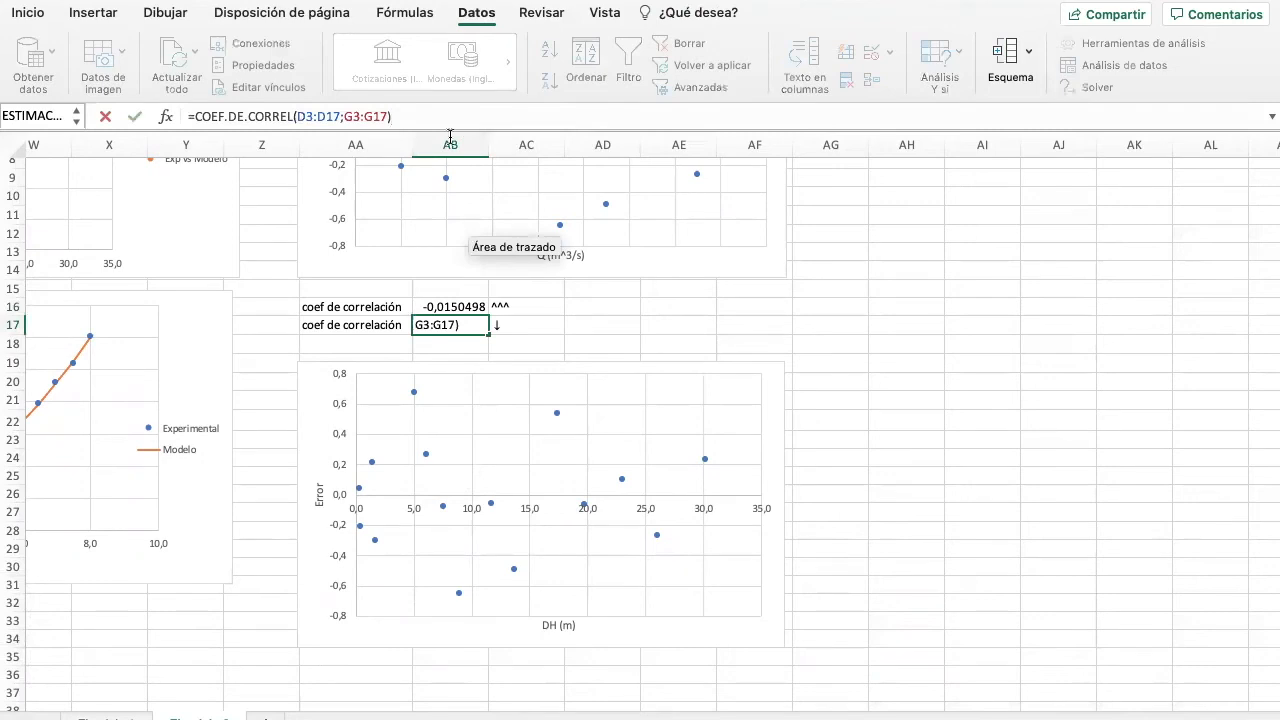
pyautogui.hscroll(-15, 401, 288)
pyautogui.scroll(3, 401, 288)
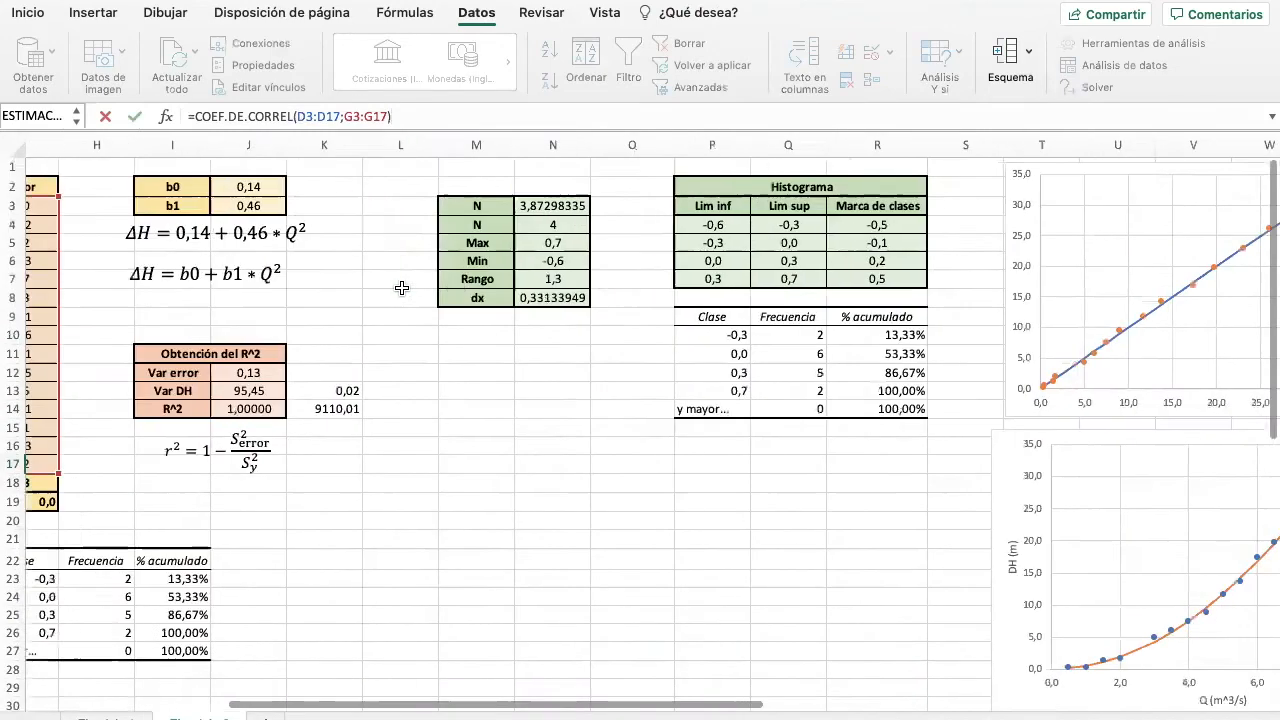
pyautogui.hscroll(15, 466, 344)
pyautogui.scroll(-2, 466, 344)
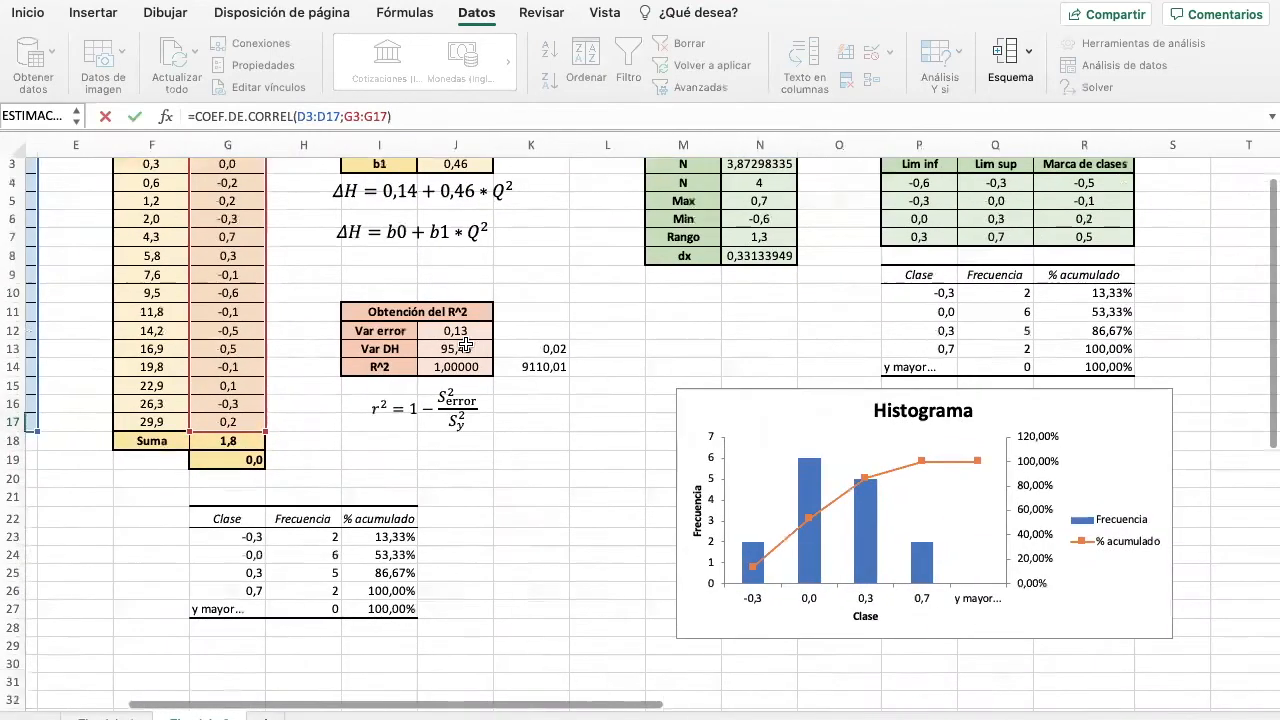
pyautogui.hscroll(2, 466, 347)
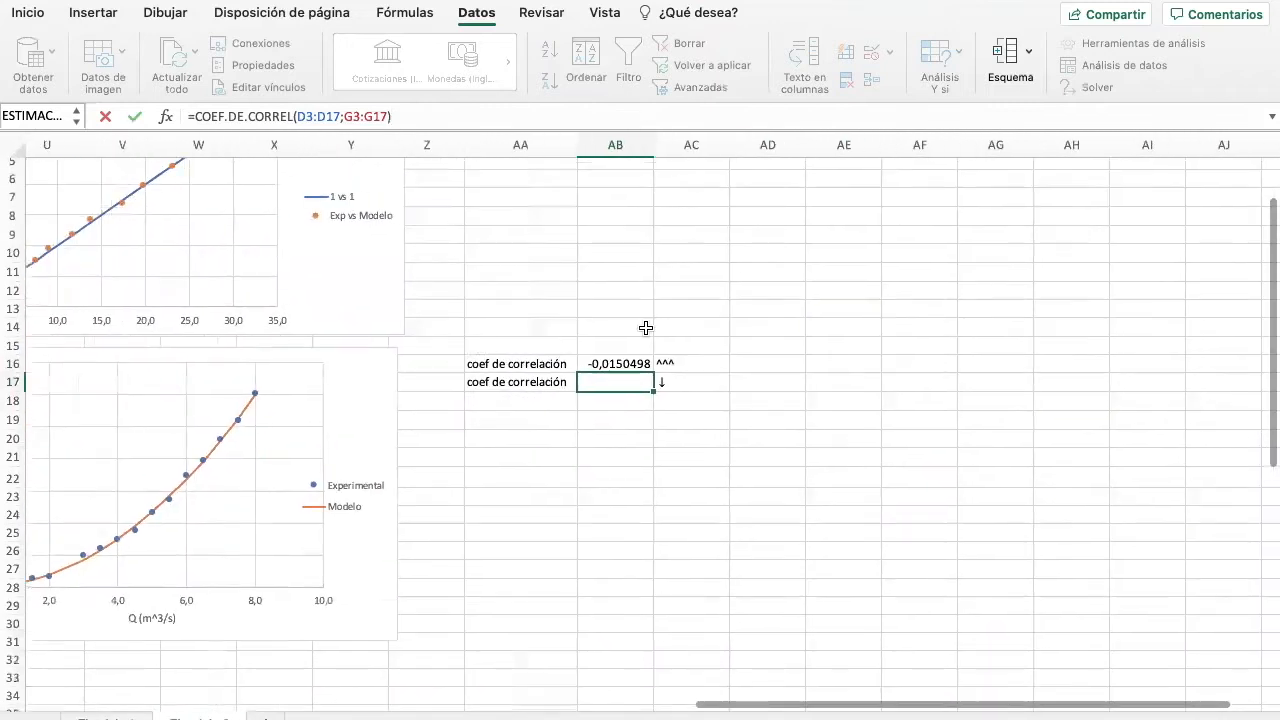
pyautogui.press('Return')
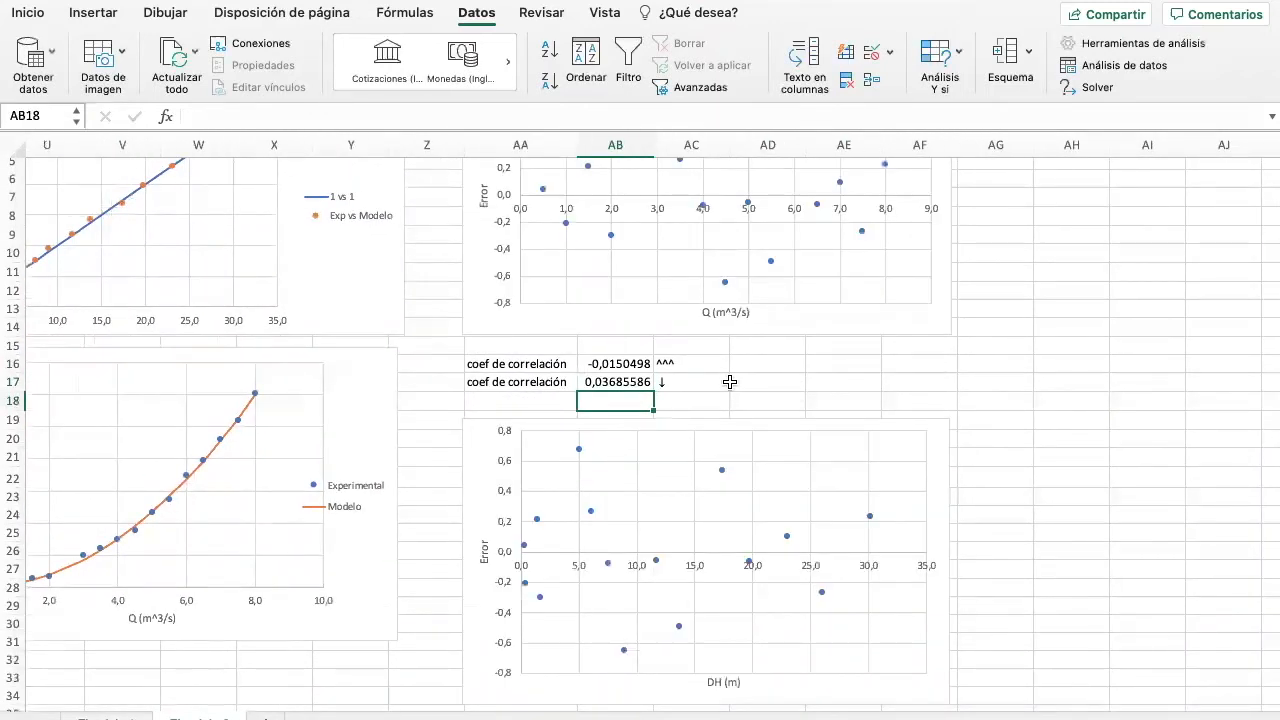
# Review both error scatter charts, then switch to the slide show and advance to "Comparar modelo con datos experimentales"
pyautogui.scroll(-4, 688, 463)
pyautogui.hscroll(1, 688, 463)
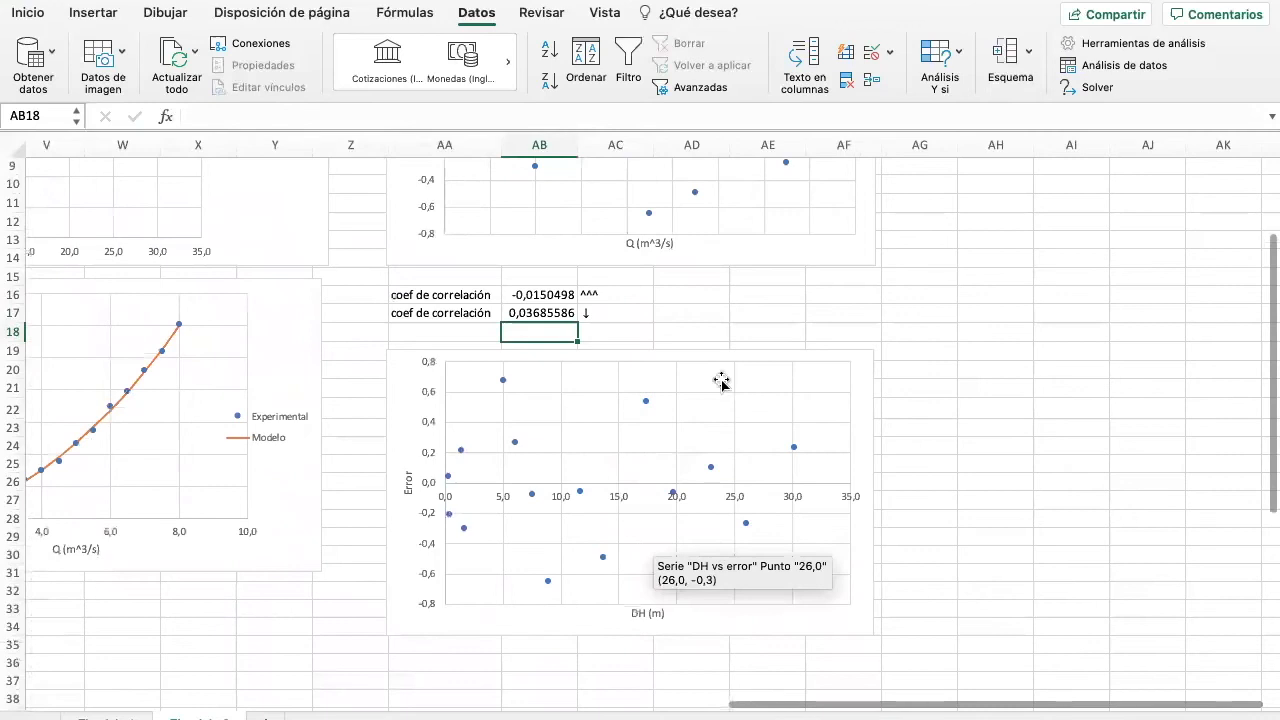
pyautogui.scroll(-5, 610, 425)
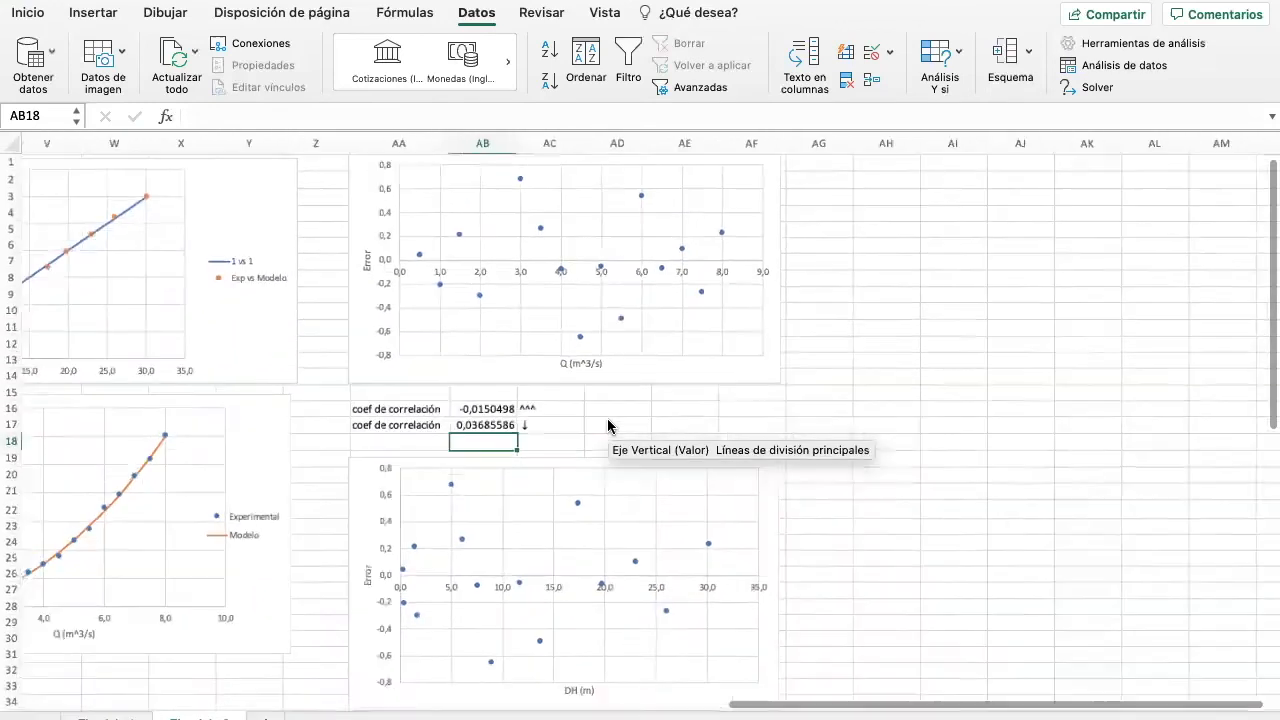
pyautogui.hscroll(-1, 651, 350)
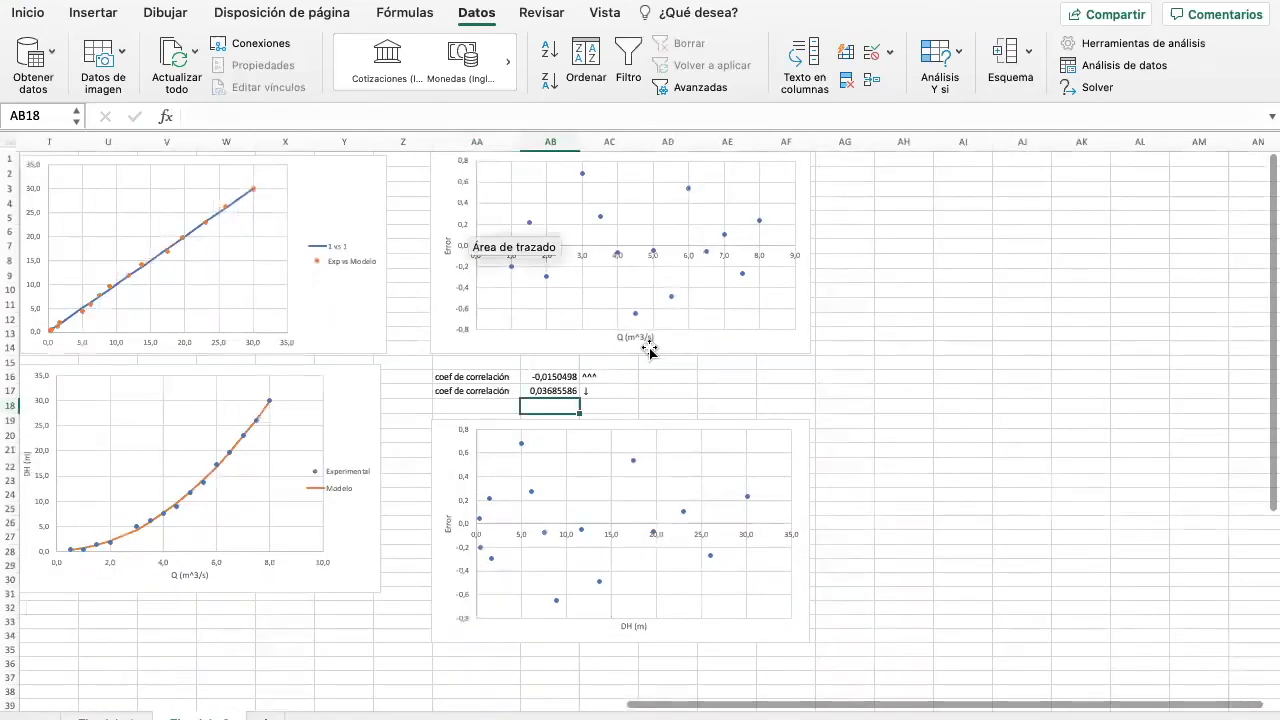
pyautogui.hotkey('ctrl', 'Left')
pyautogui.hotkey('ctrl', 'Left')
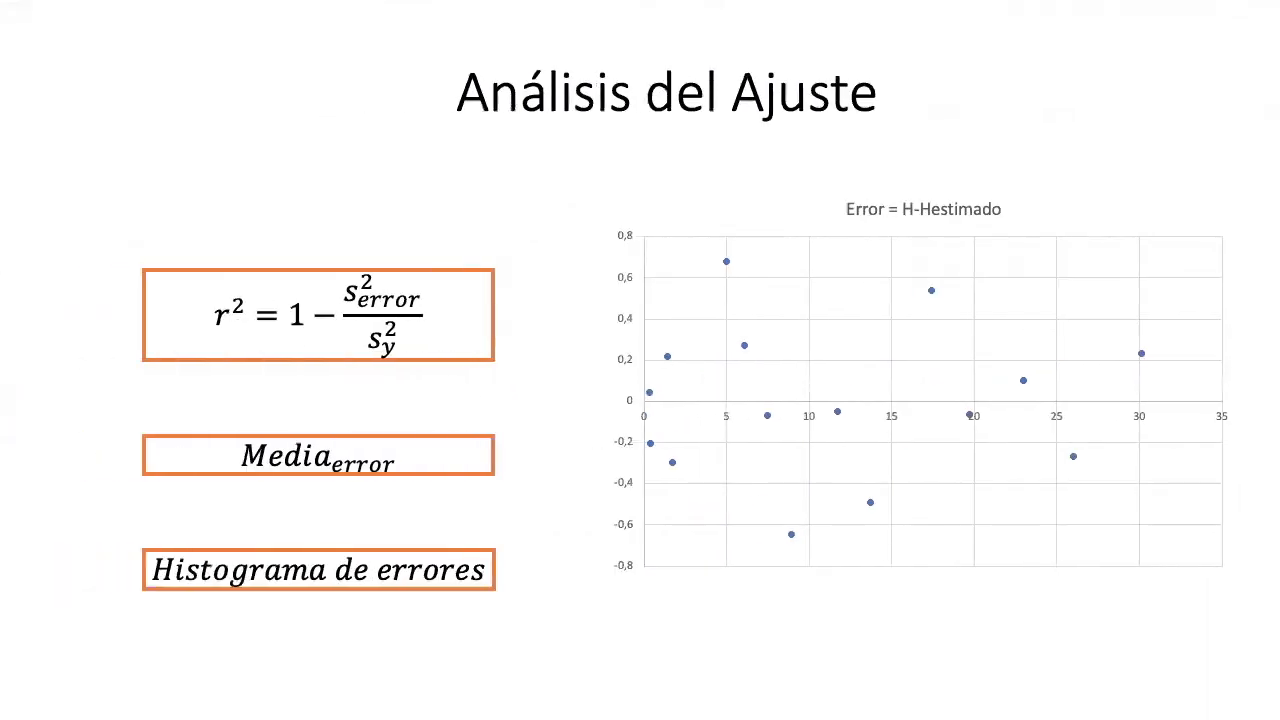
pyautogui.press('Right')
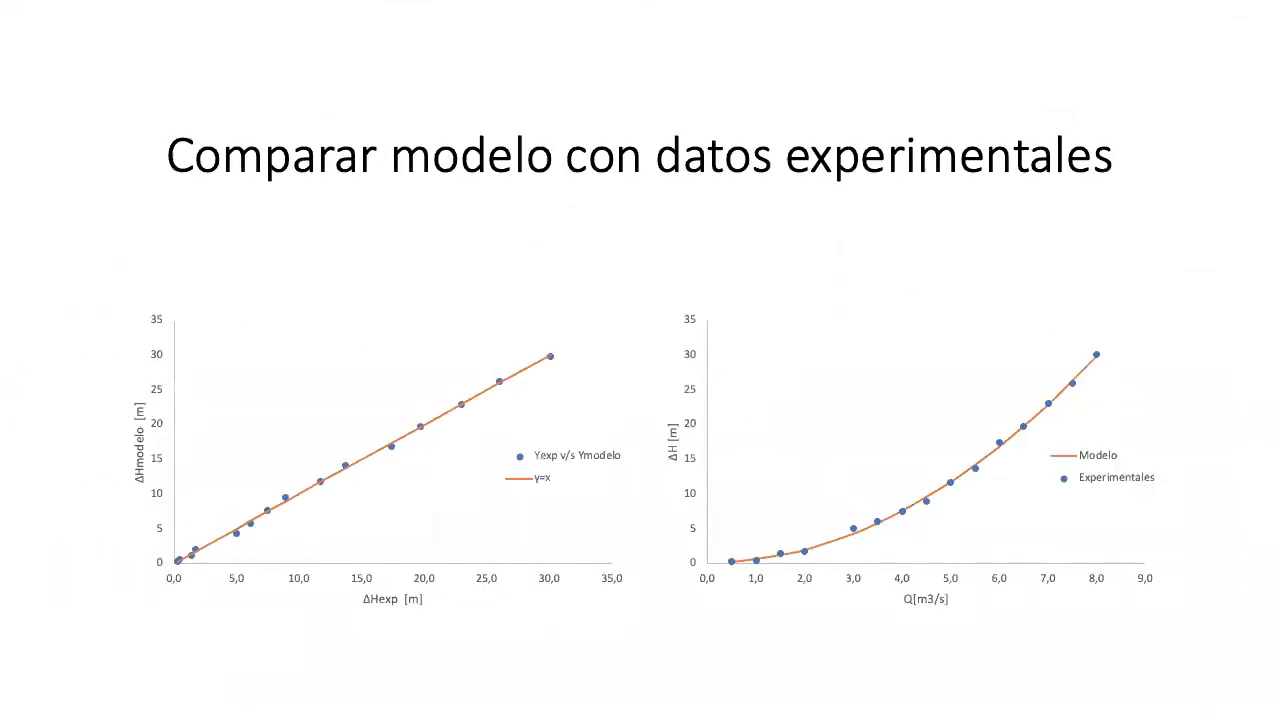